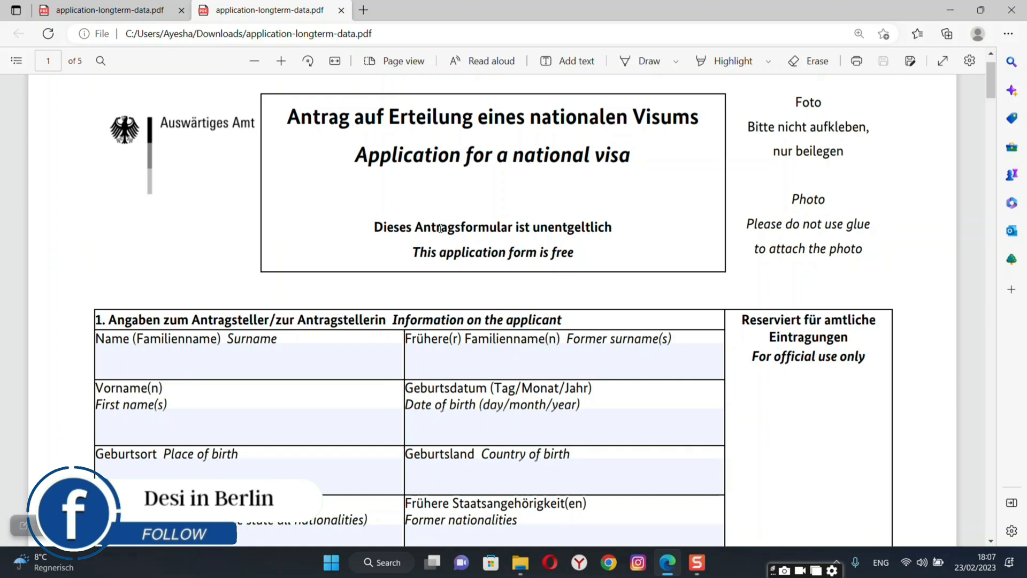
# Enter the applicant's surname in the Surname field.
pyautogui.click(278, 362)
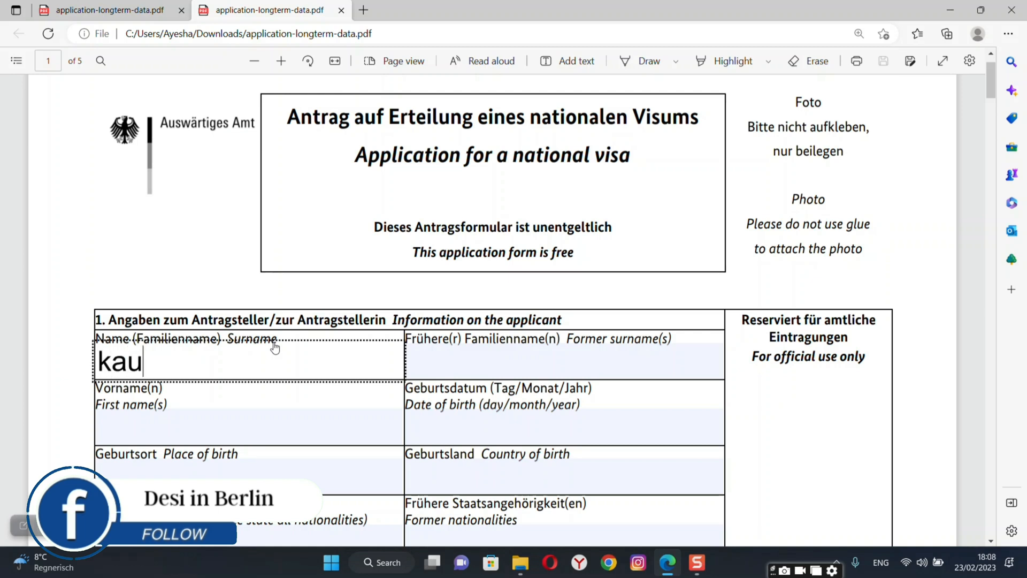
pyautogui.write('ar')
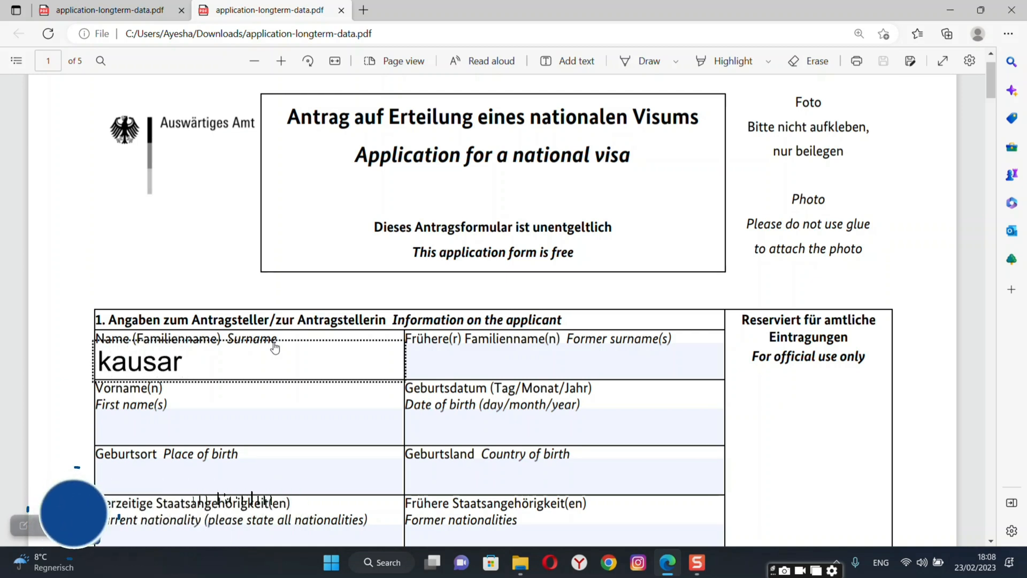
pyautogui.click(461, 362)
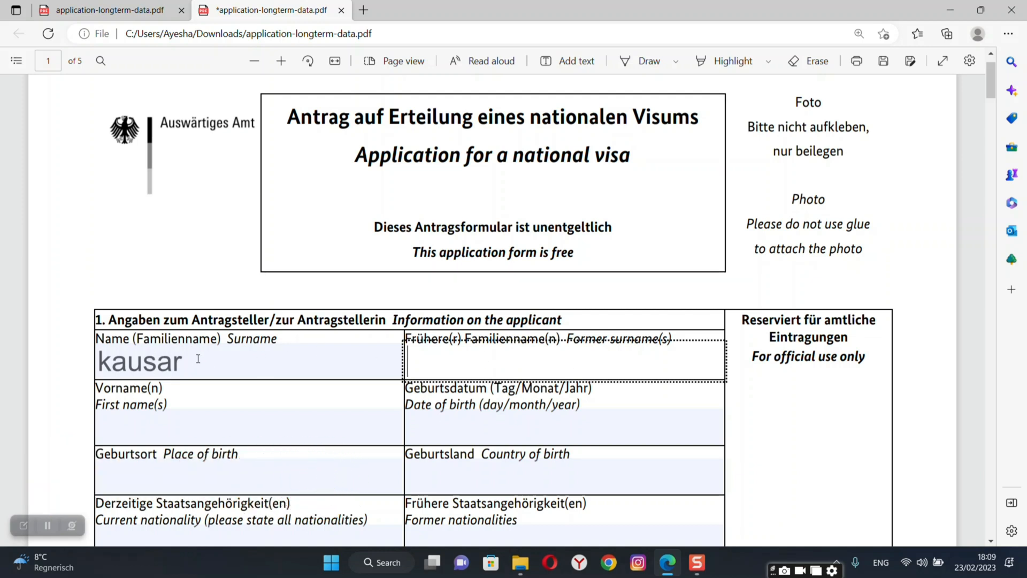
pyautogui.click(164, 426)
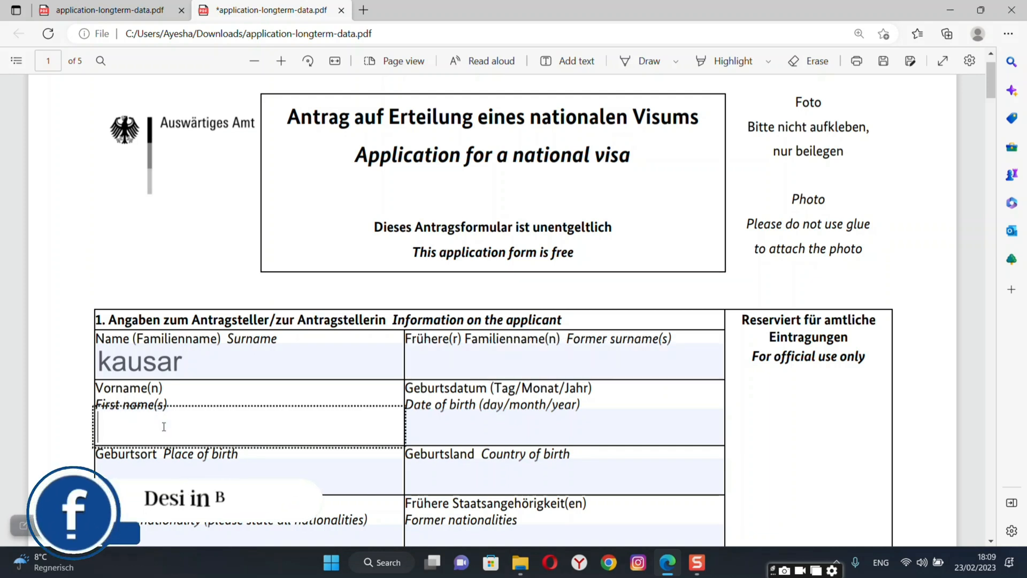
# Enter the applicant's first name and put a backslash in Former surname(s).
pyautogui.write('jameela')
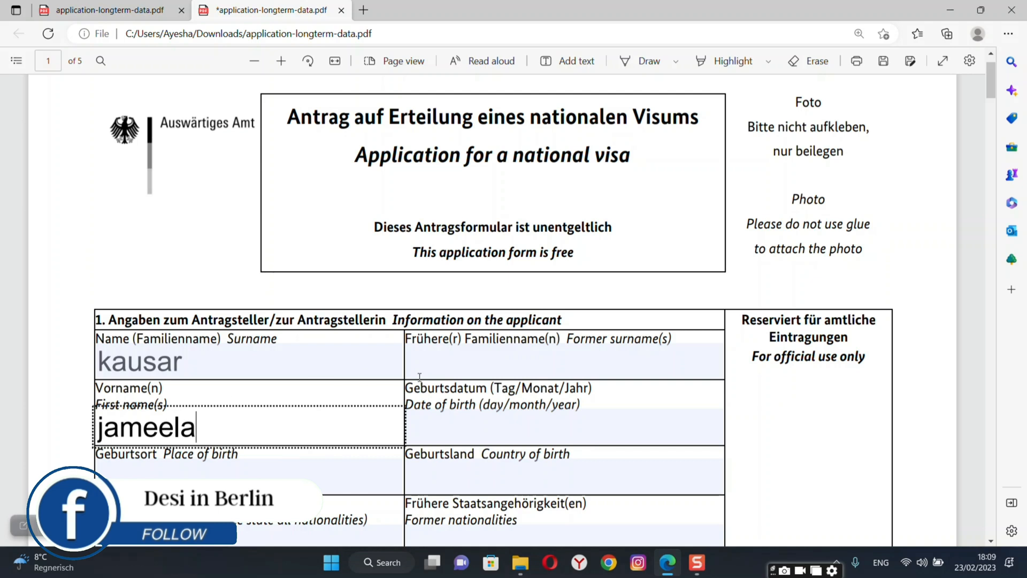
pyautogui.click(459, 366)
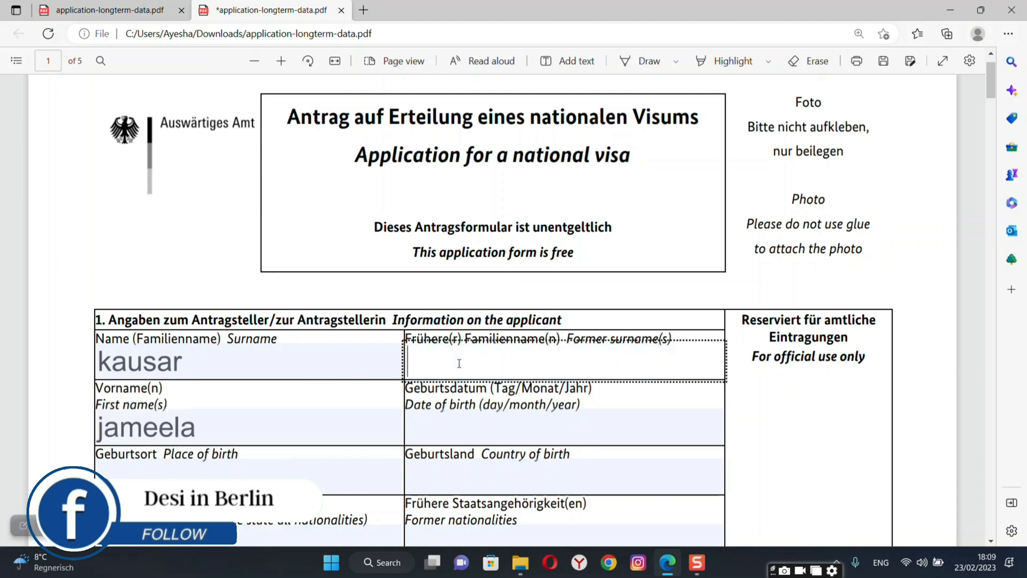
pyautogui.write('&')
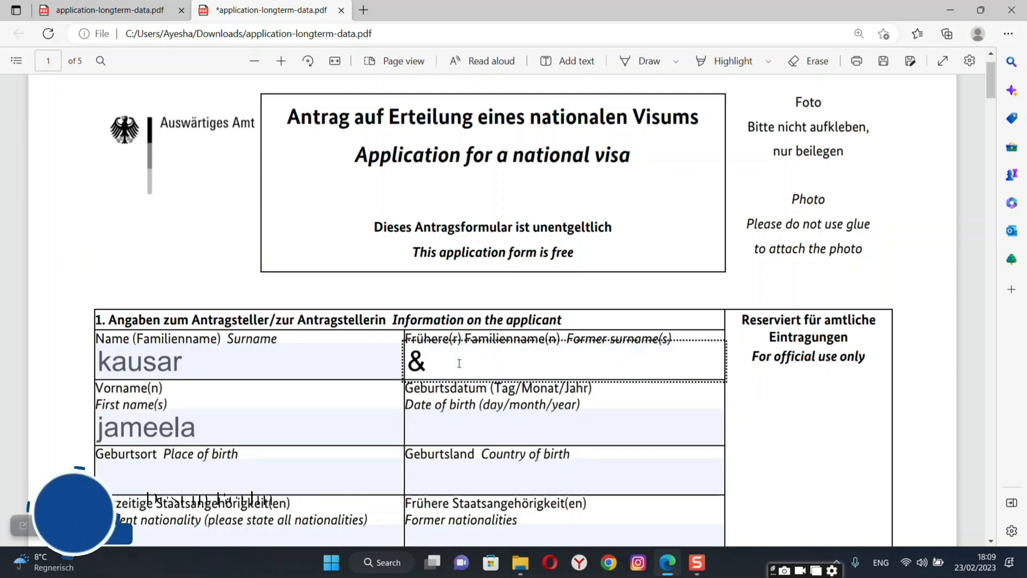
pyautogui.press('BackSpace')
pyautogui.write('\\')
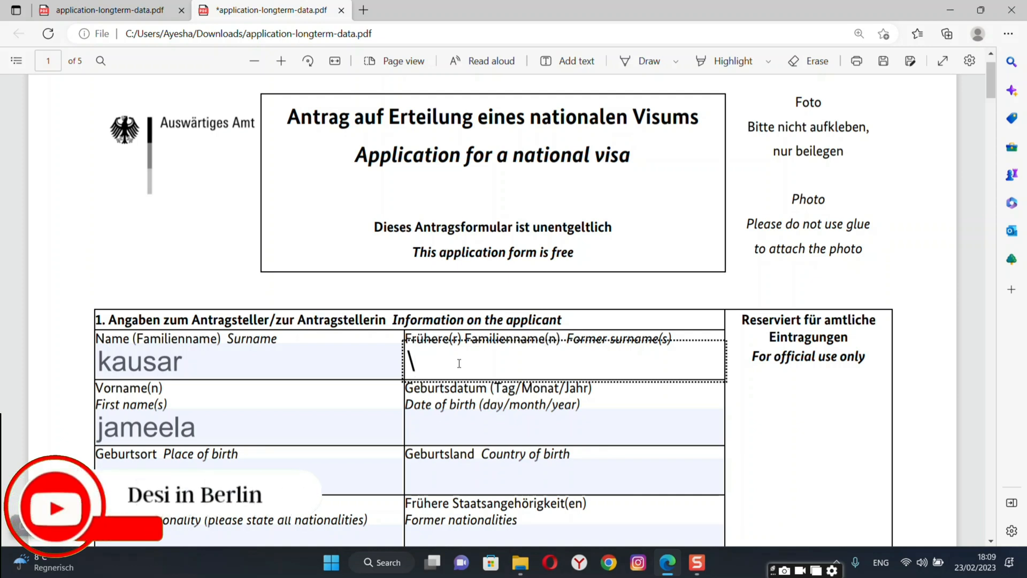
pyautogui.click(464, 434)
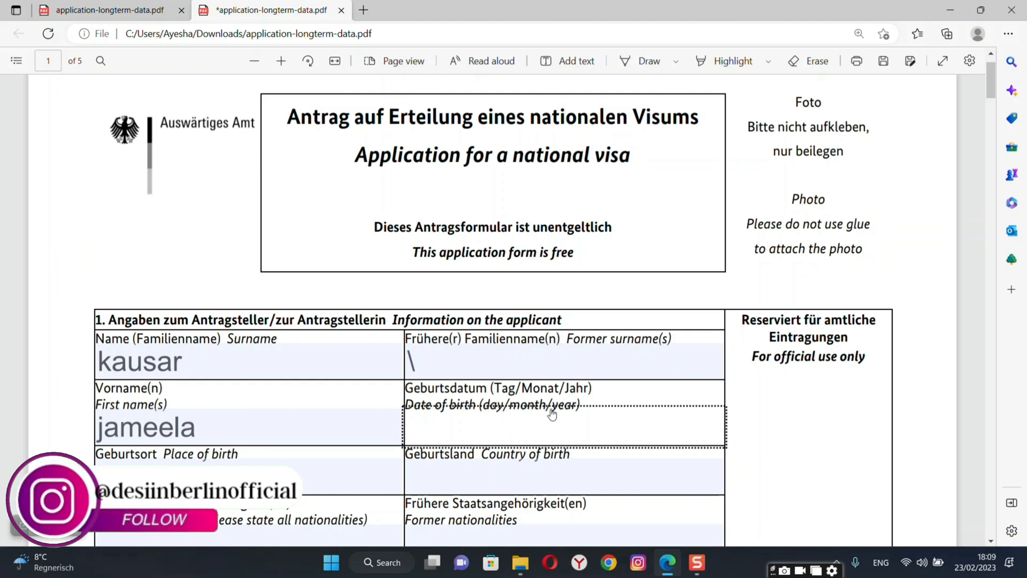
pyautogui.write('10.1')
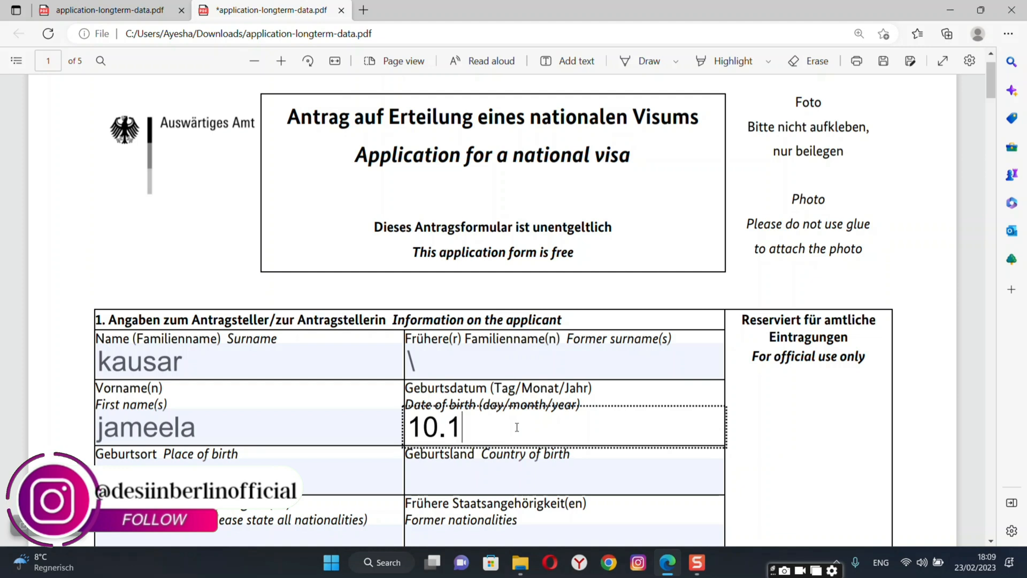
pyautogui.write('1,')
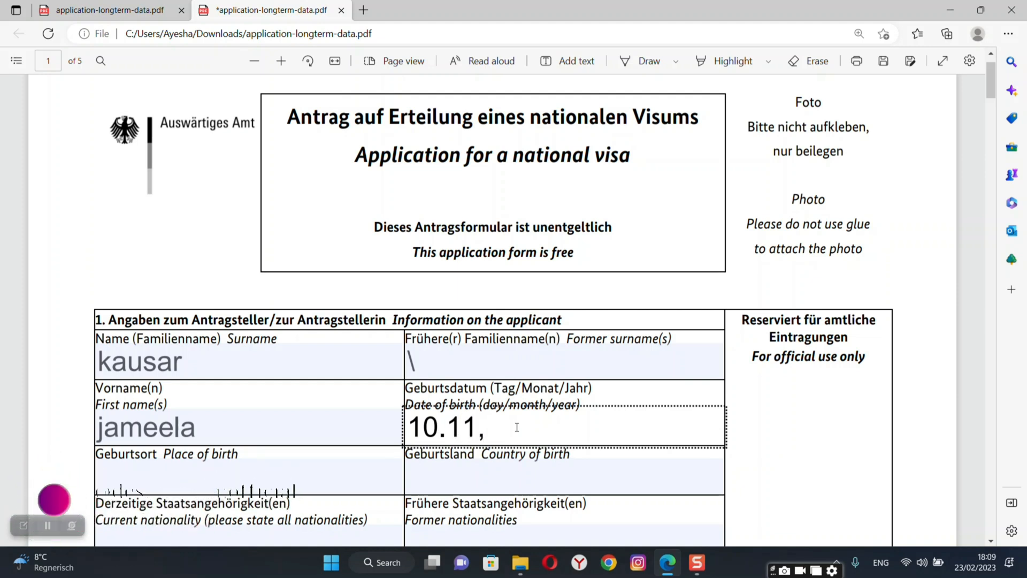
pyautogui.write('1995')
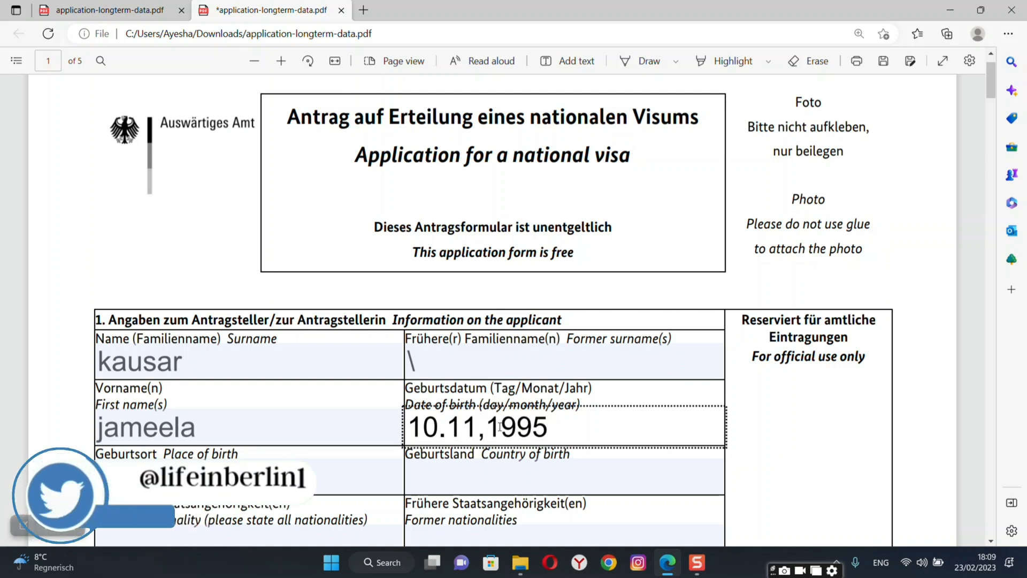
pyautogui.press('Tab')
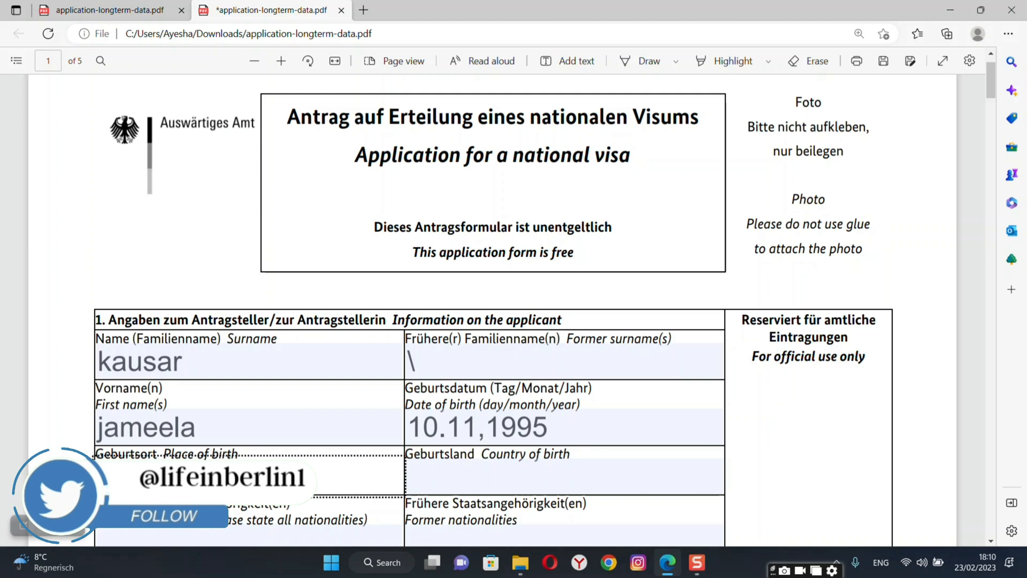
pyautogui.write('Lahore')
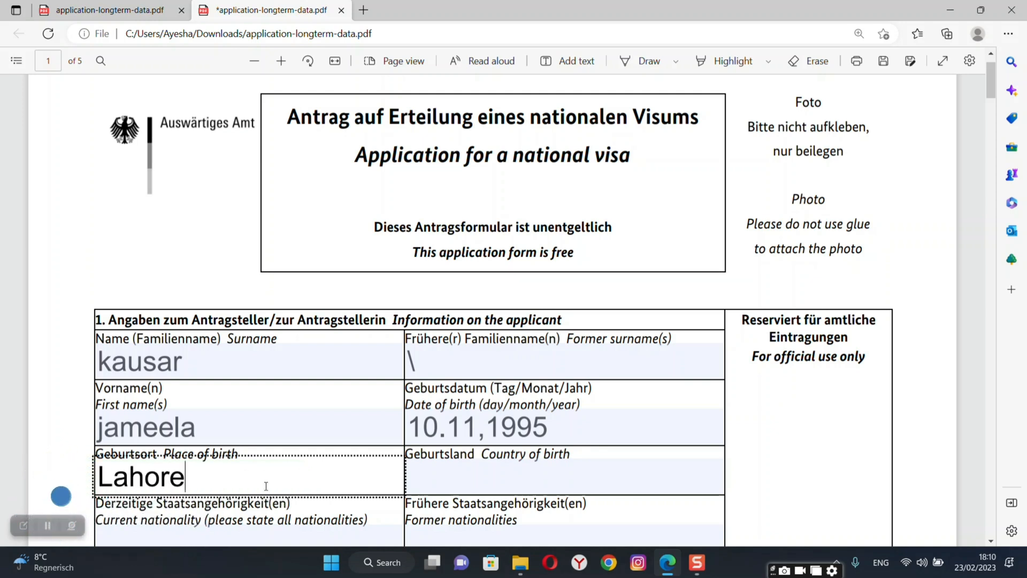
pyautogui.click(515, 476)
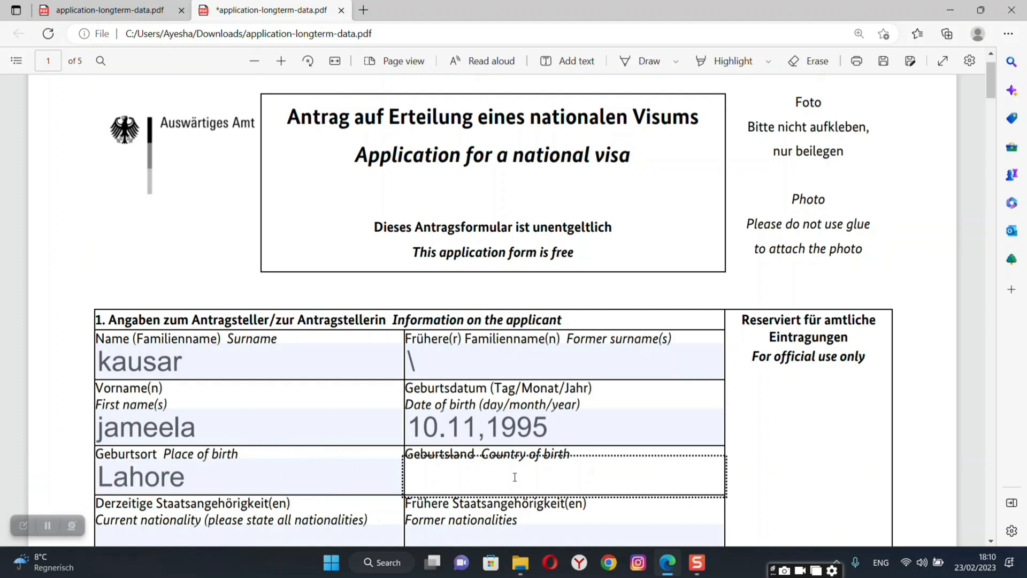
pyautogui.write('Pakistan')
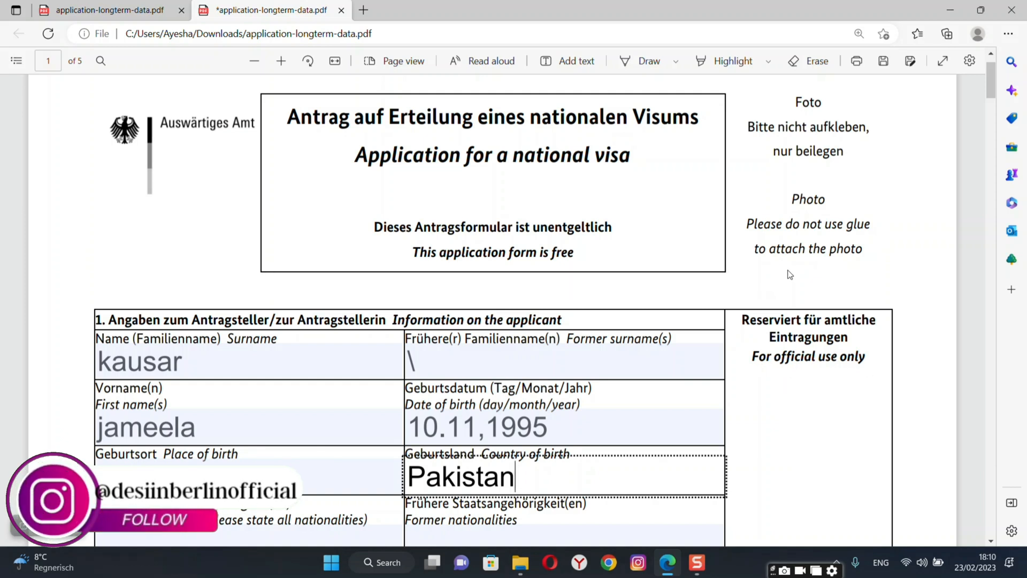
pyautogui.click(918, 363)
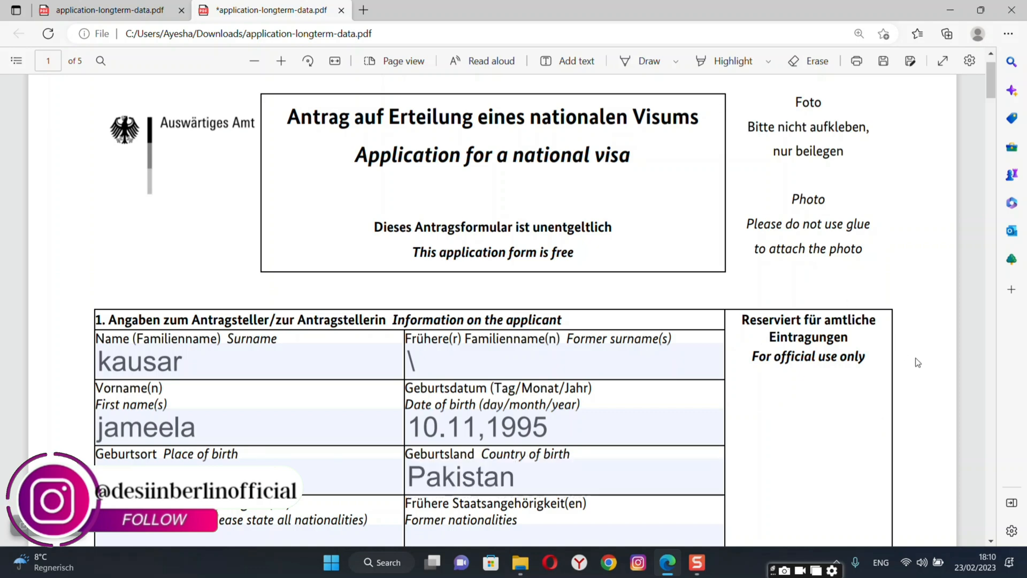
# Enter Pakistani as both current and former nationality.
pyautogui.scroll(-6, 919, 363)
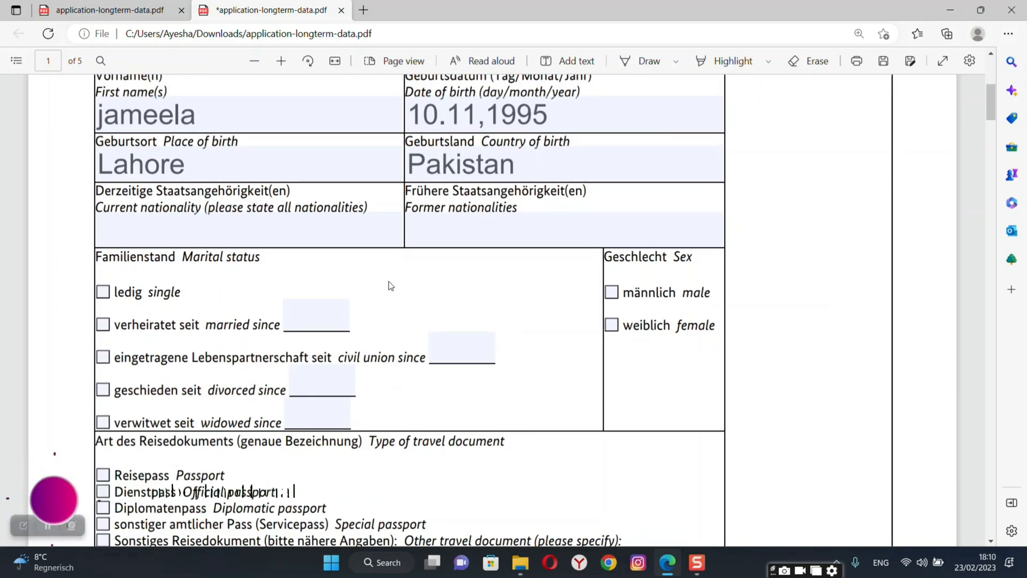
pyautogui.click(295, 229)
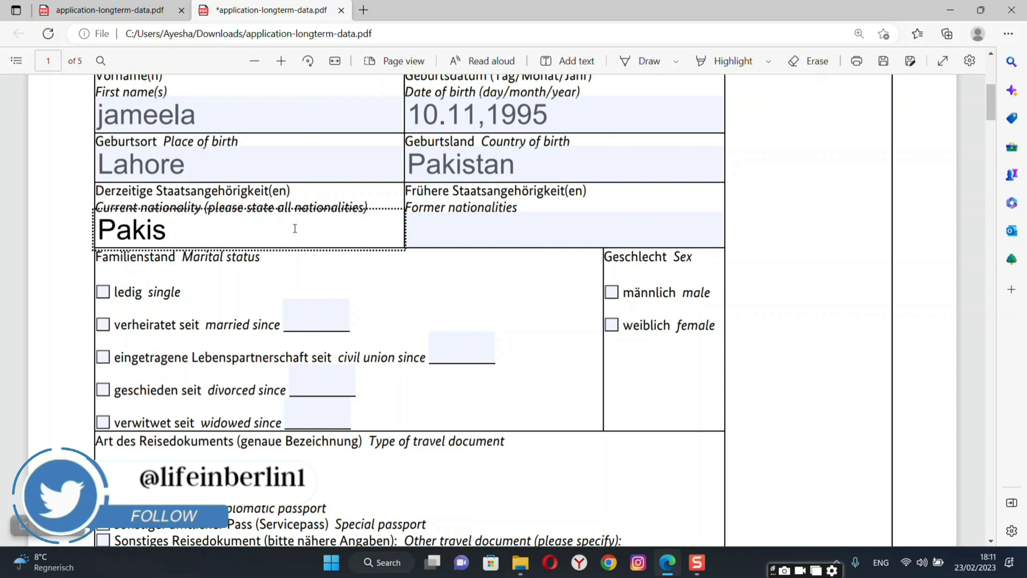
pyautogui.write('Pakistani')
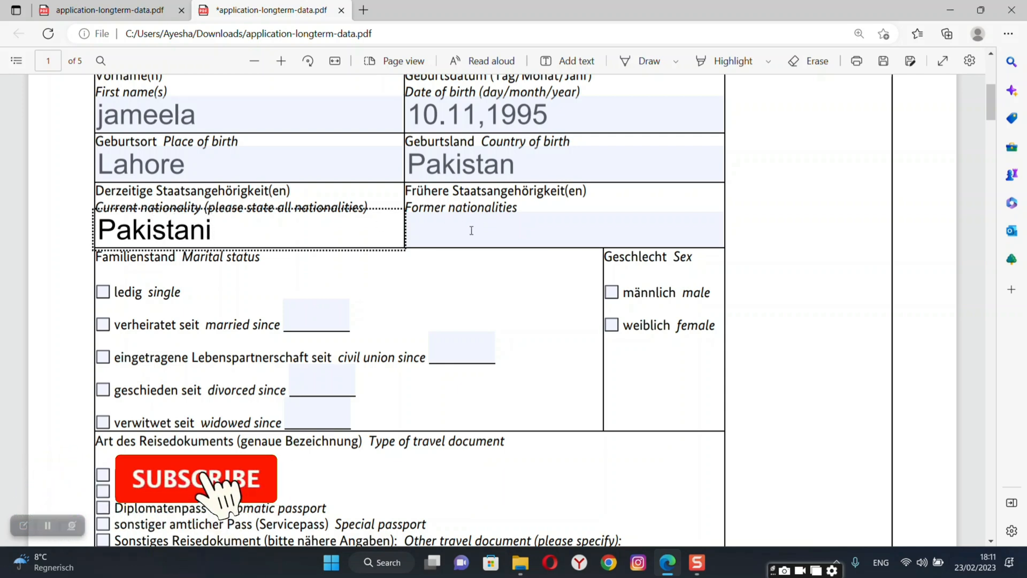
pyautogui.click(477, 234)
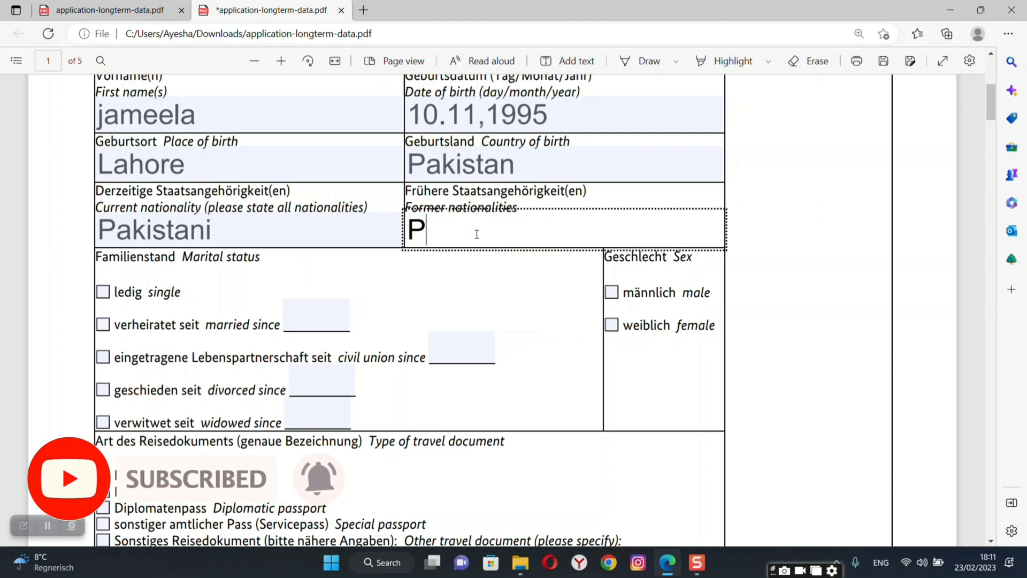
pyautogui.write('Pakistani')
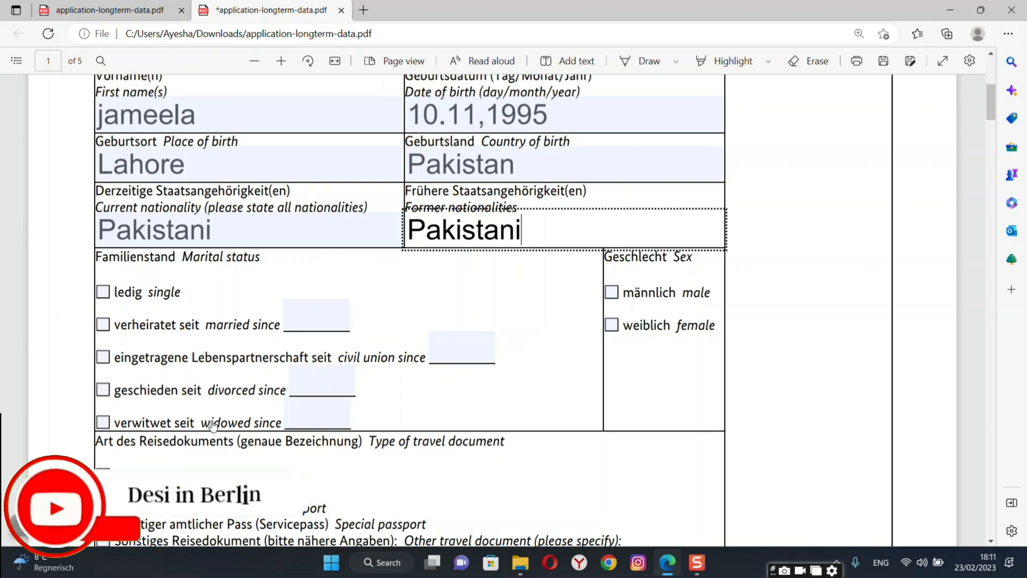
# Mark the applicant as married since 2022 (single unticked) and female.
pyautogui.click(102, 295)
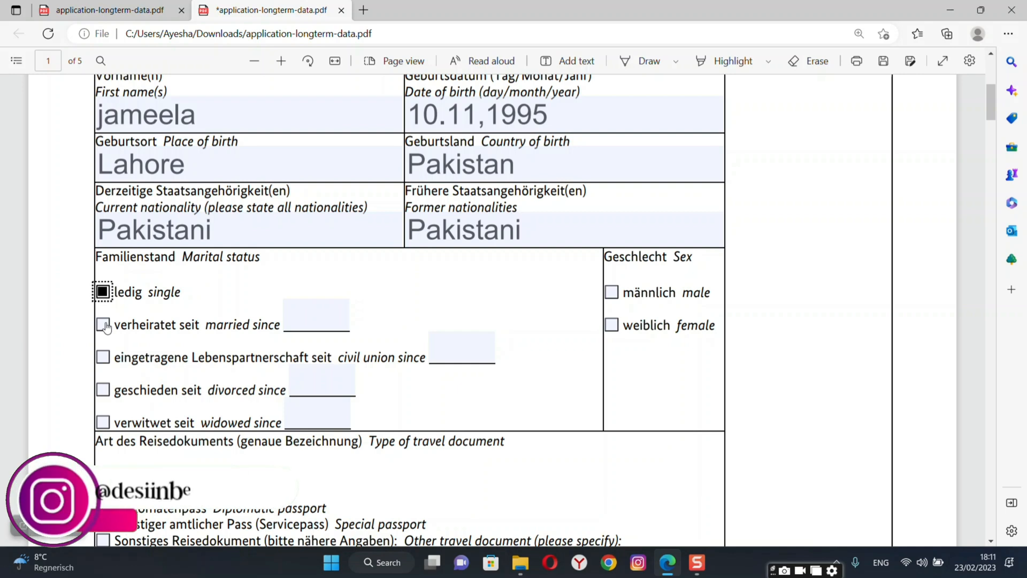
pyautogui.click(104, 325)
pyautogui.click(293, 323)
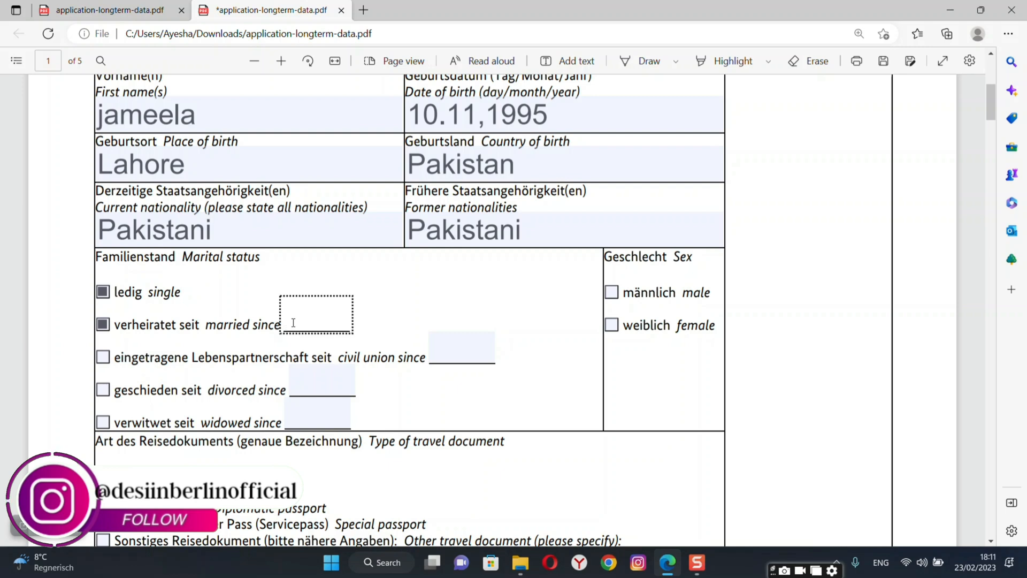
pyautogui.write('2')
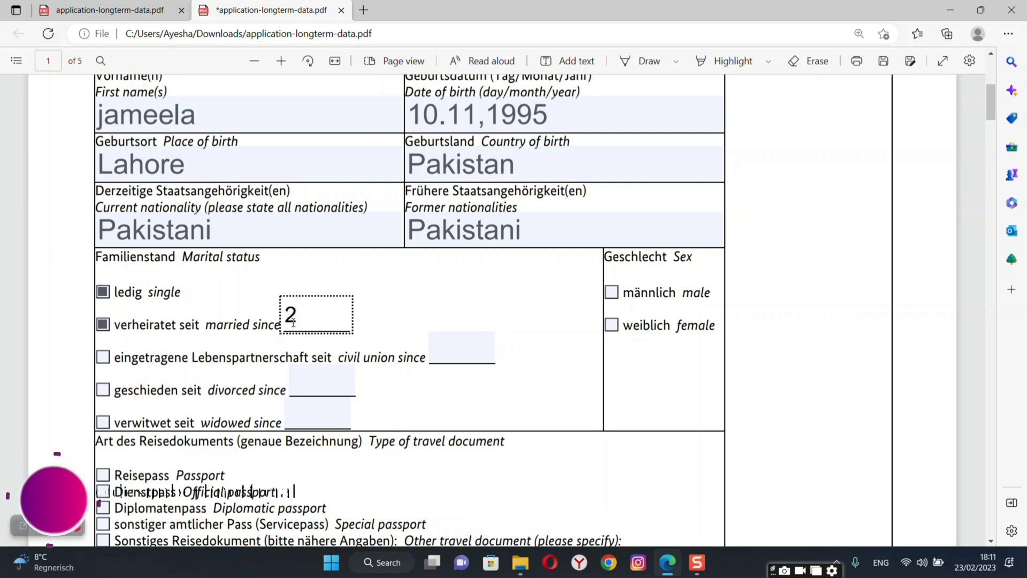
pyautogui.write('022')
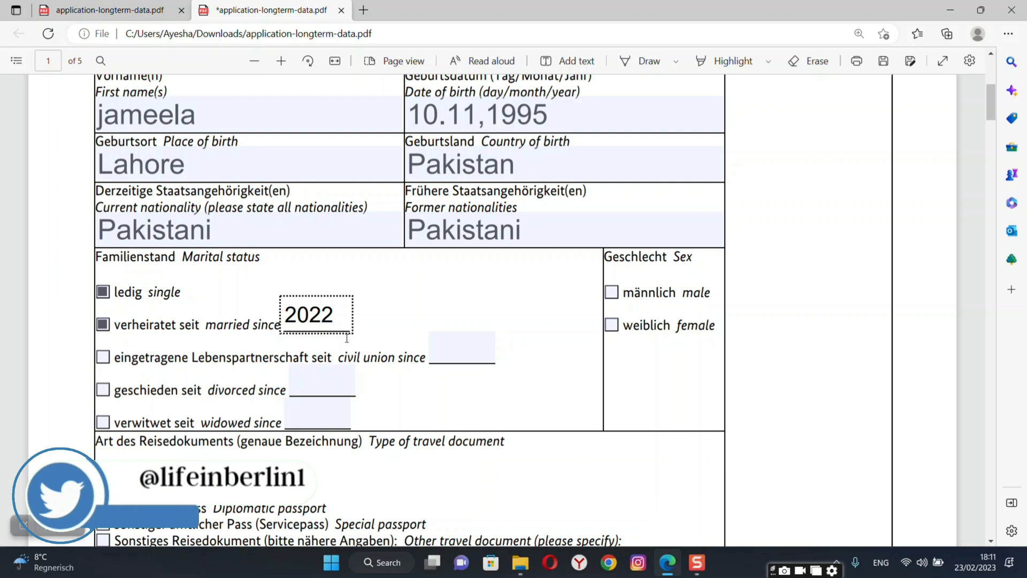
pyautogui.click(101, 293)
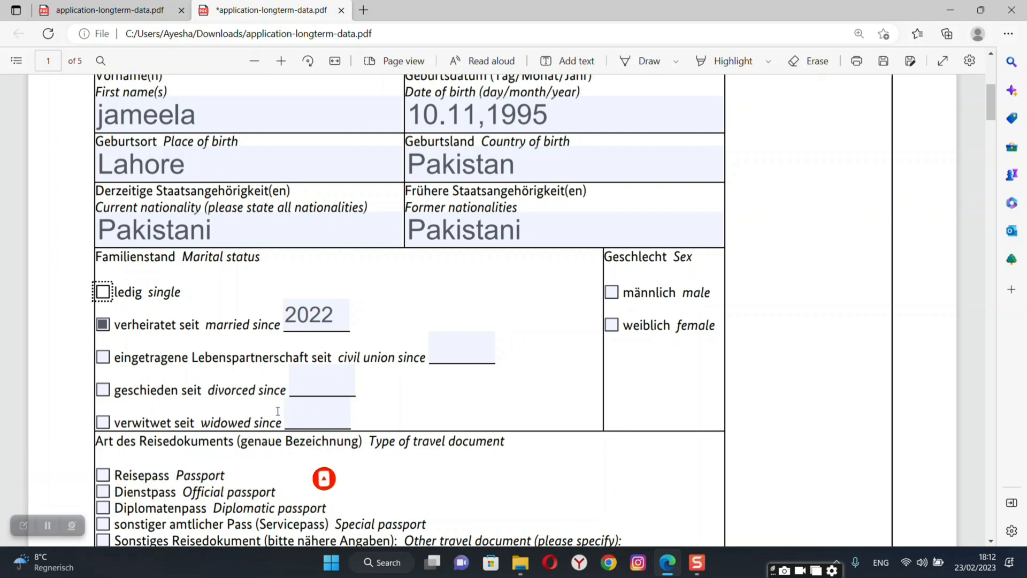
pyautogui.click(613, 328)
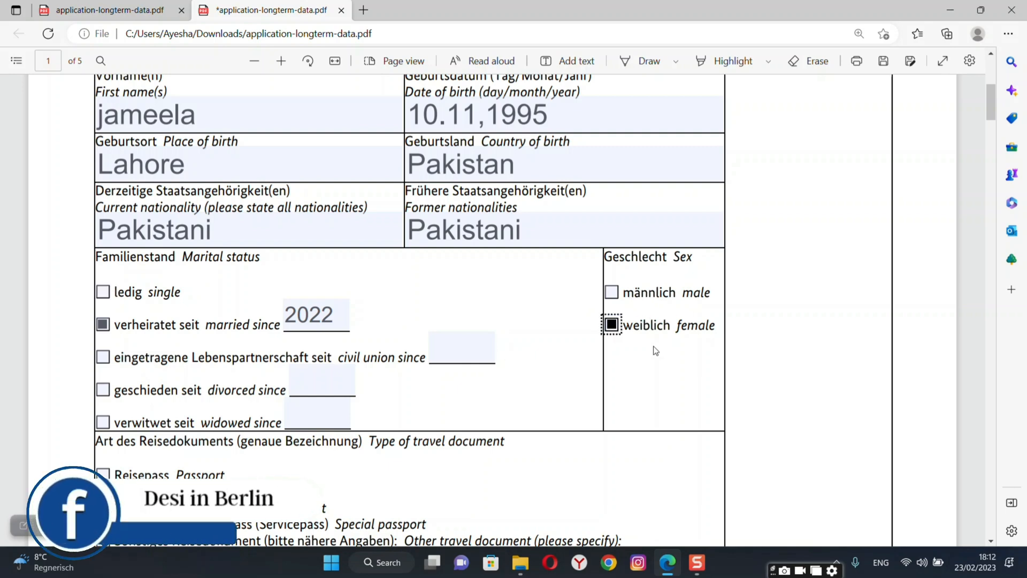
# Tick Passport as the travel document and enter the passport number.
pyautogui.scroll(-7, 863, 438)
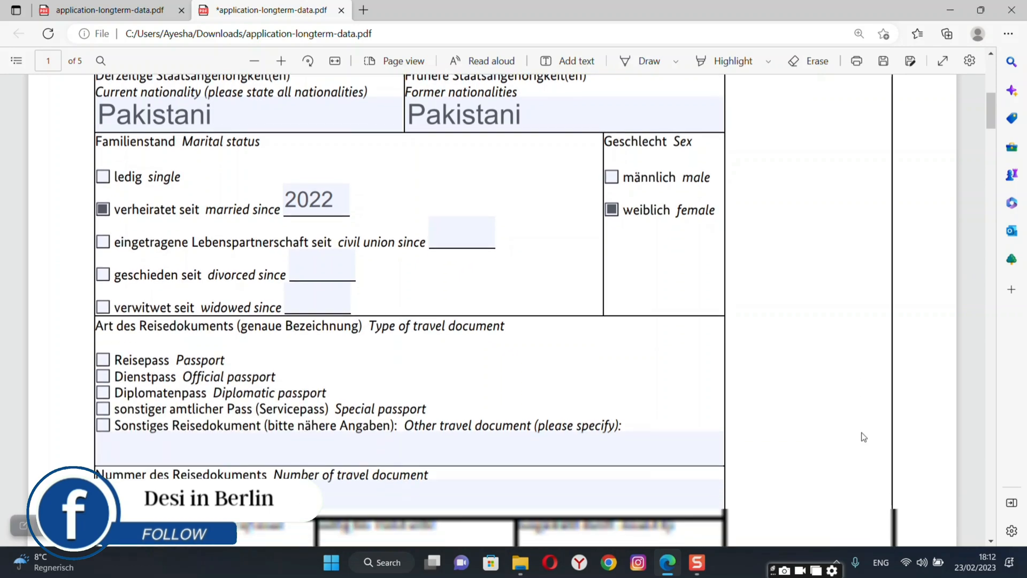
pyautogui.scroll(2, 862, 436)
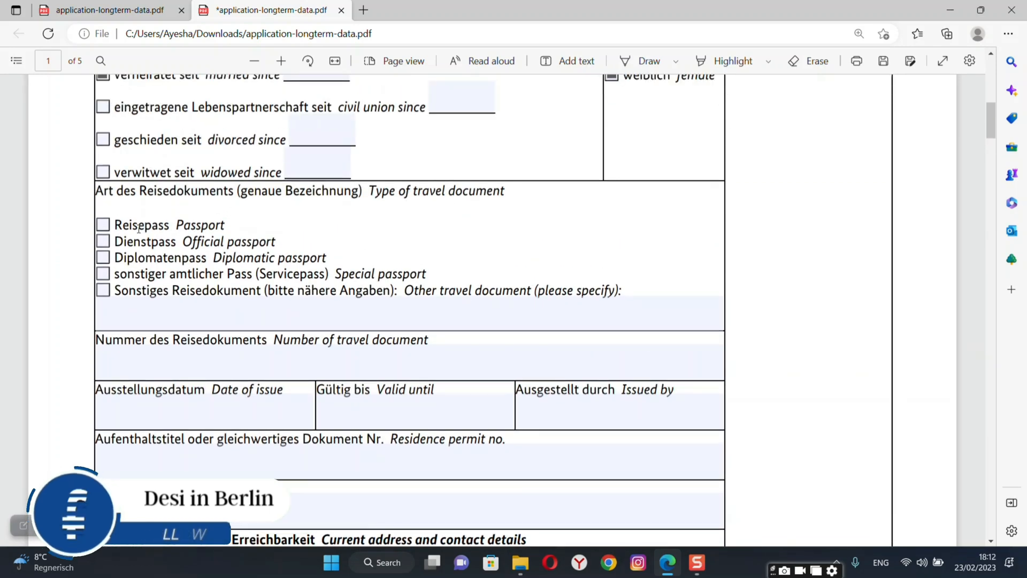
pyautogui.click(103, 225)
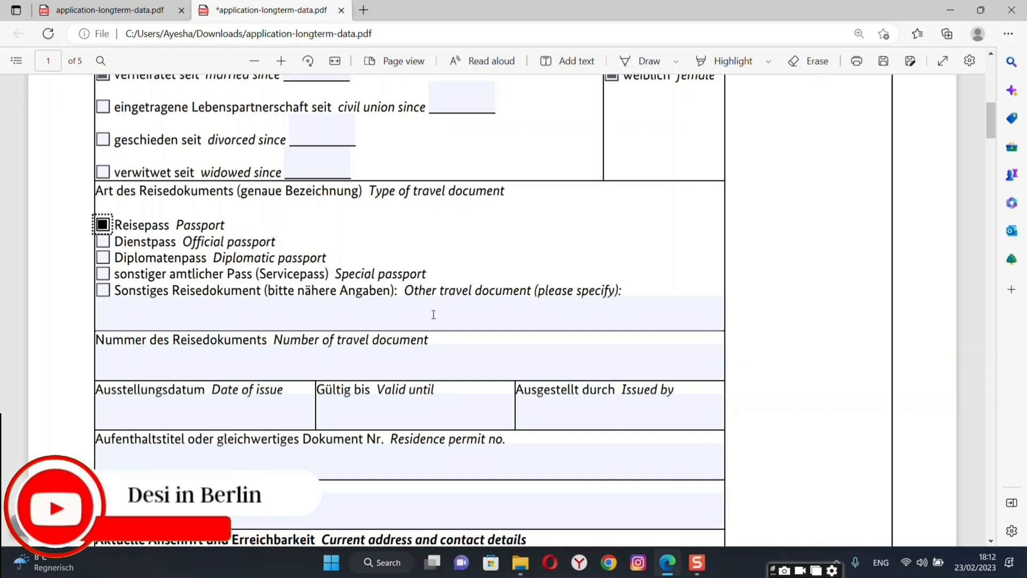
pyautogui.click(314, 372)
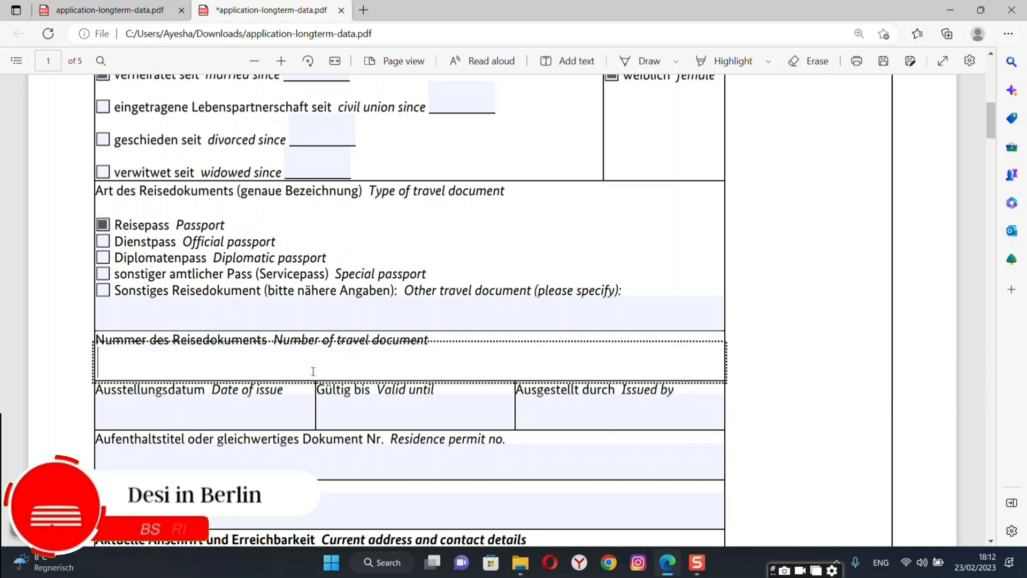
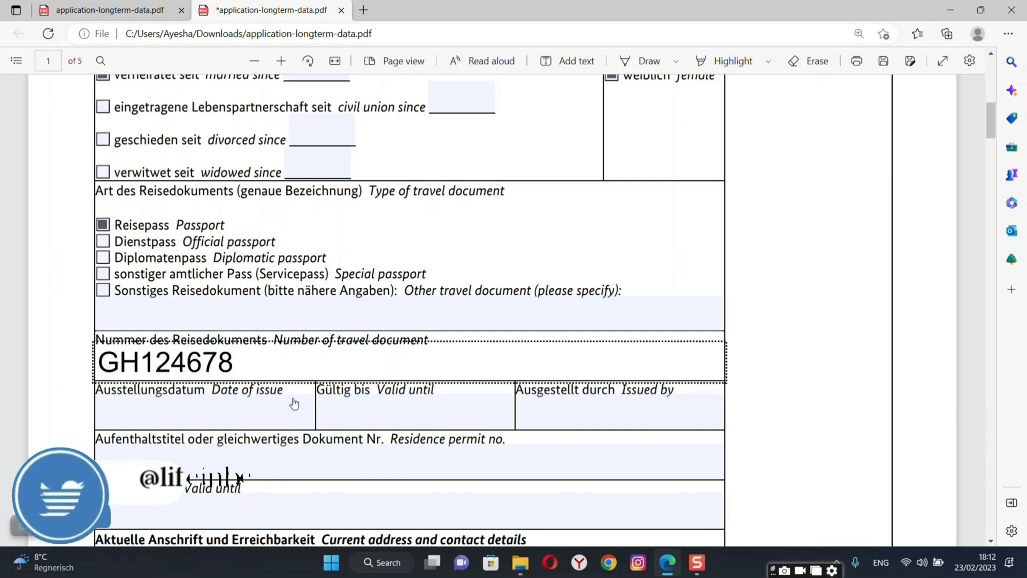
# Set passport issue date 07.08.2022, valid until 05.08.2027, issued by GOVT OF PAKISTAN.
pyautogui.click(255, 423)
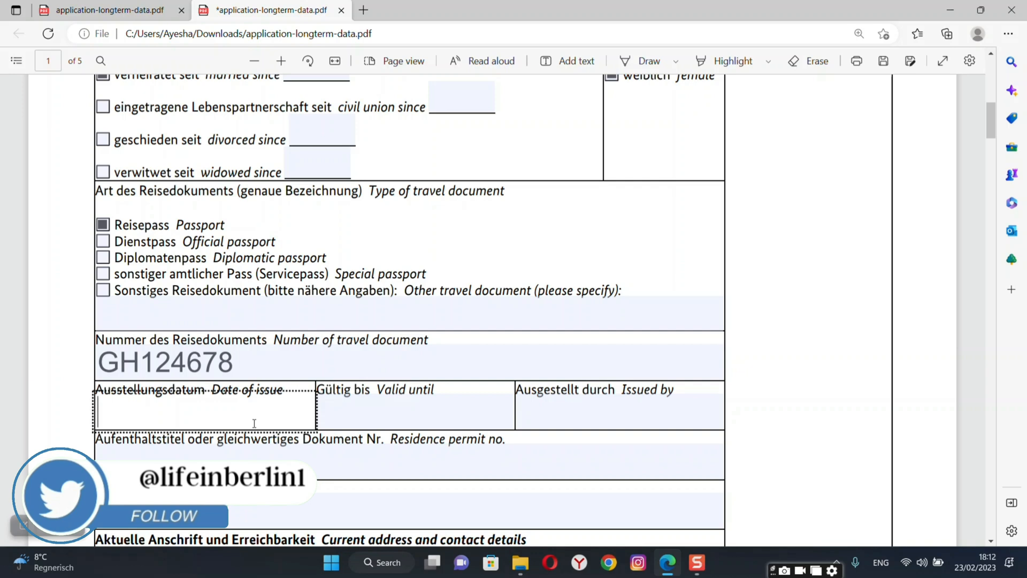
pyautogui.write('0')
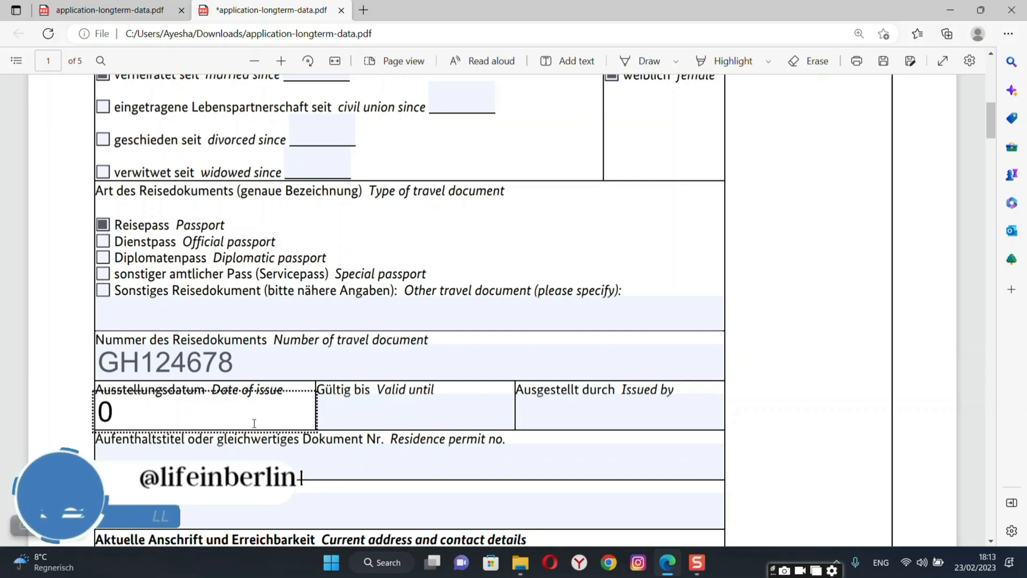
pyautogui.write('7.')
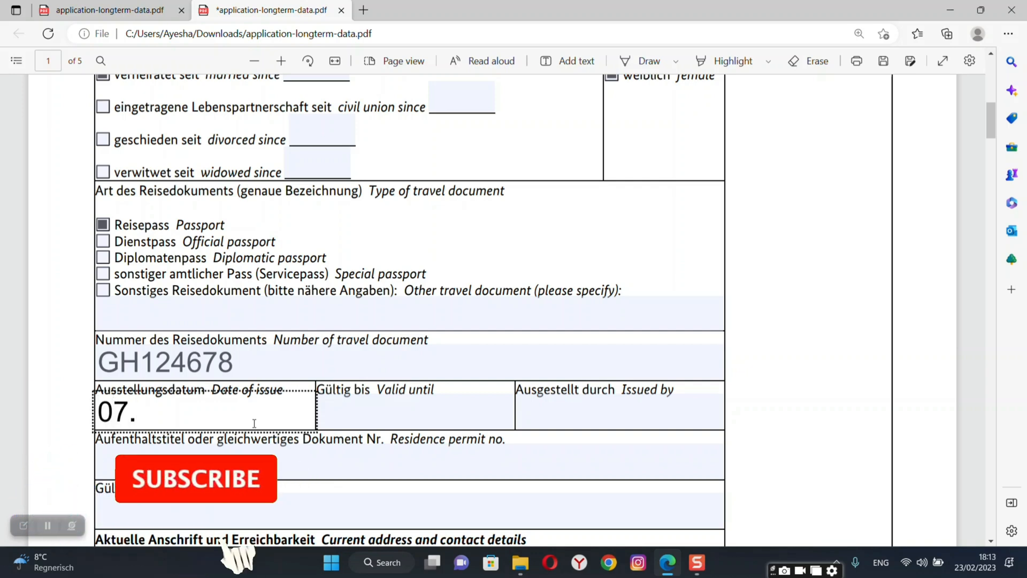
pyautogui.write('08.')
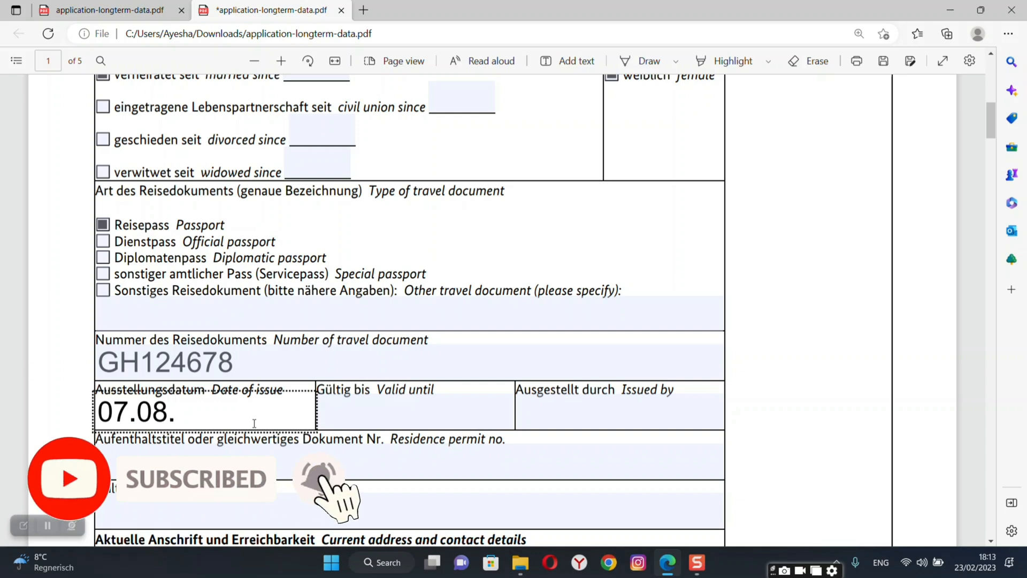
pyautogui.write('20')
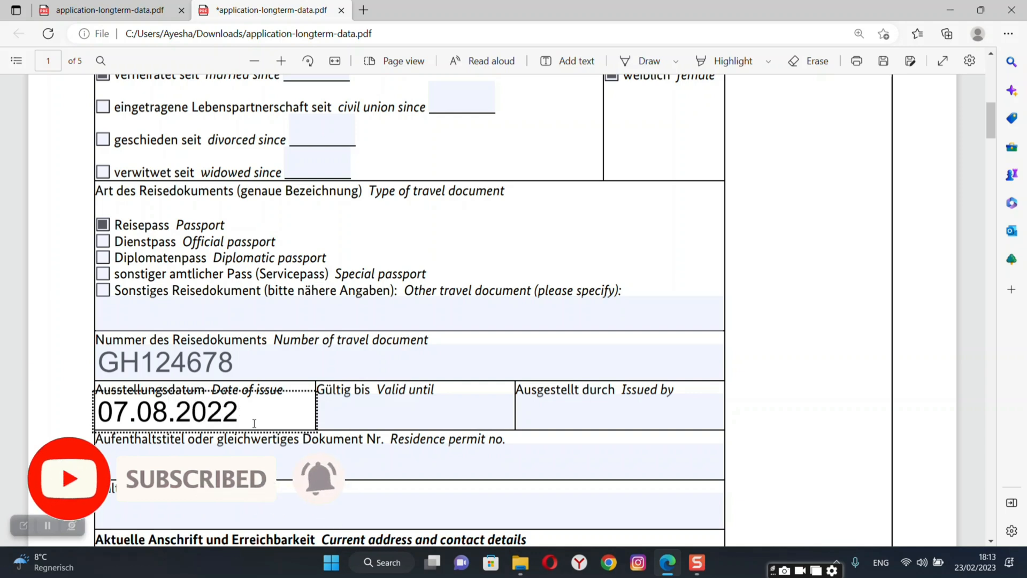
pyautogui.write('22')
pyautogui.click(344, 422)
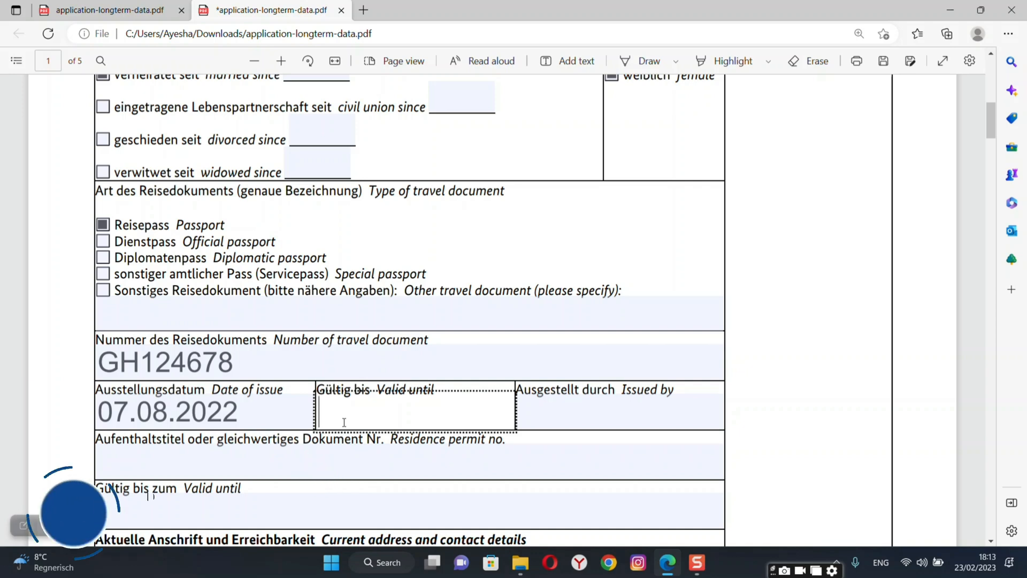
pyautogui.write('05.08')
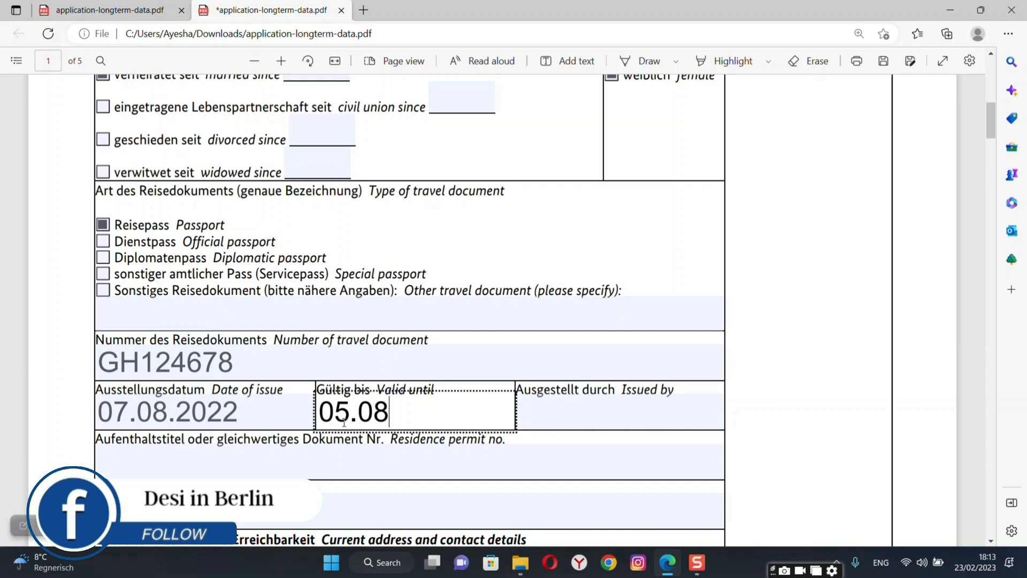
pyautogui.write('.202')
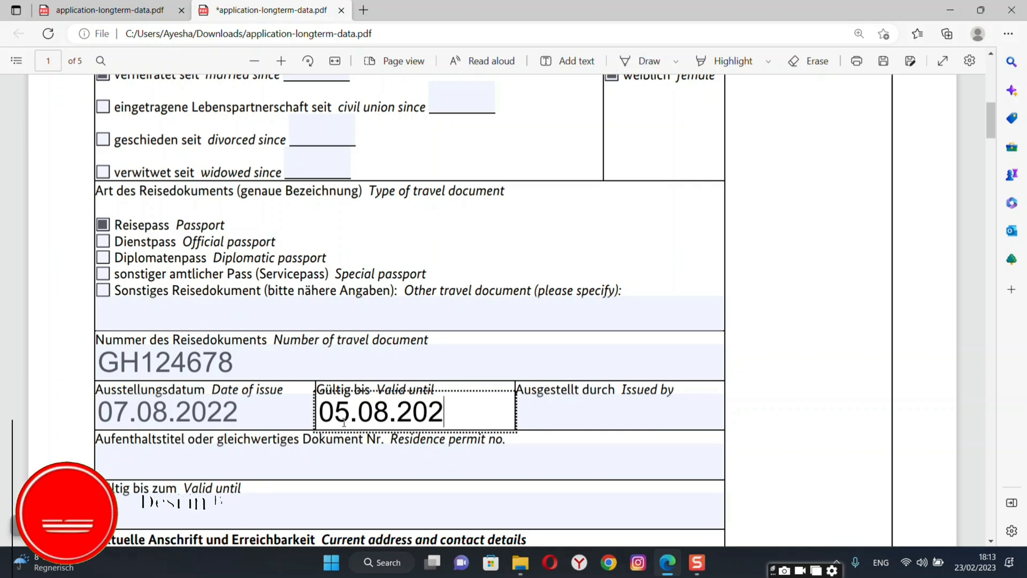
pyautogui.write('7')
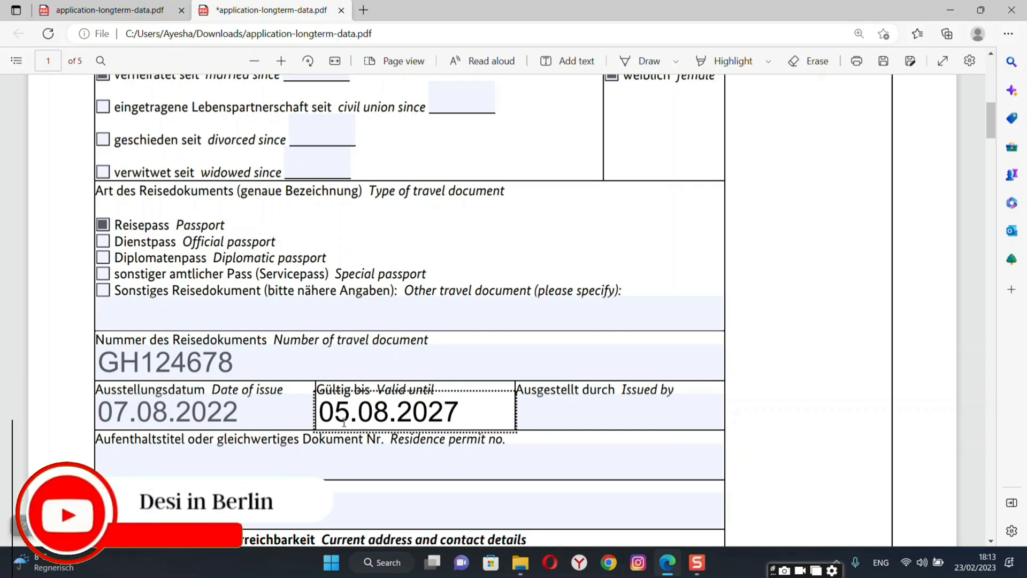
pyautogui.click(590, 415)
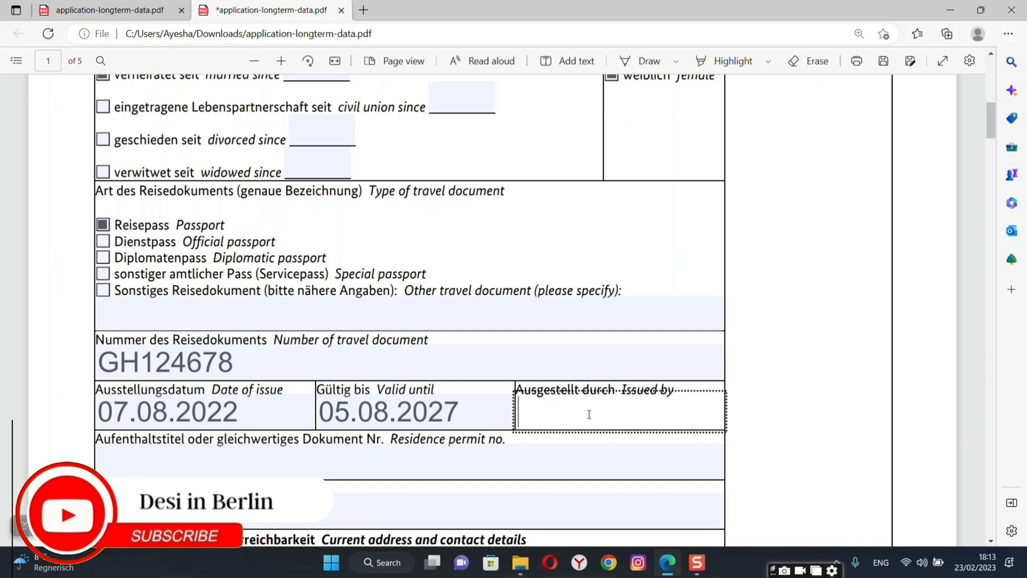
pyautogui.write('GOVT O')
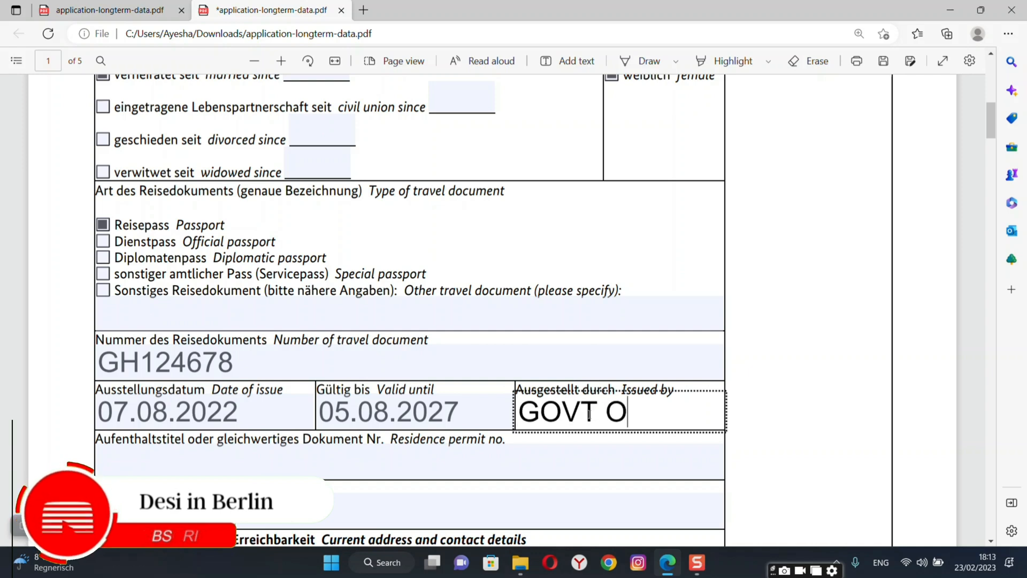
pyautogui.write('F PAKISTA')
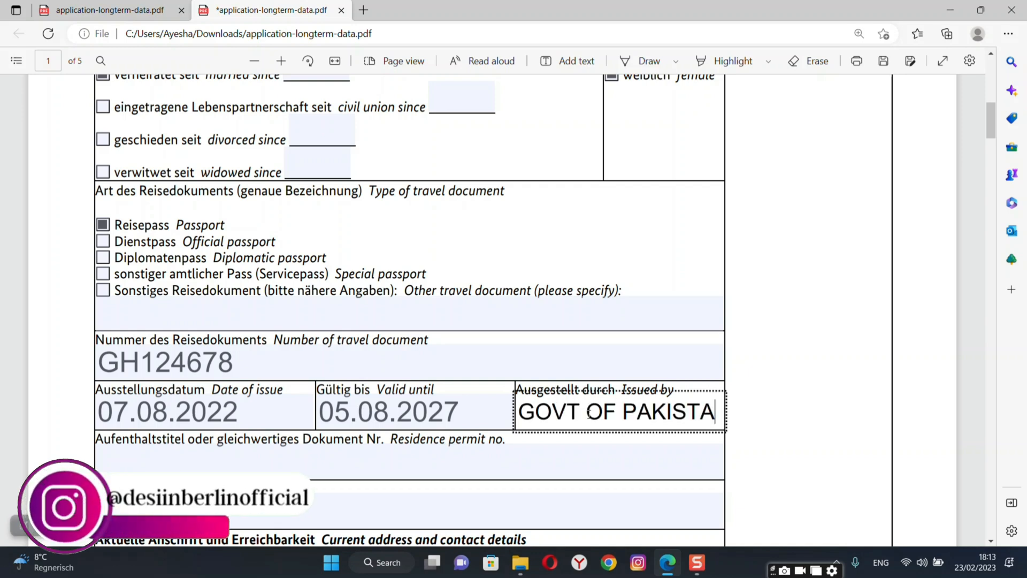
pyautogui.write('N')
pyautogui.click(499, 464)
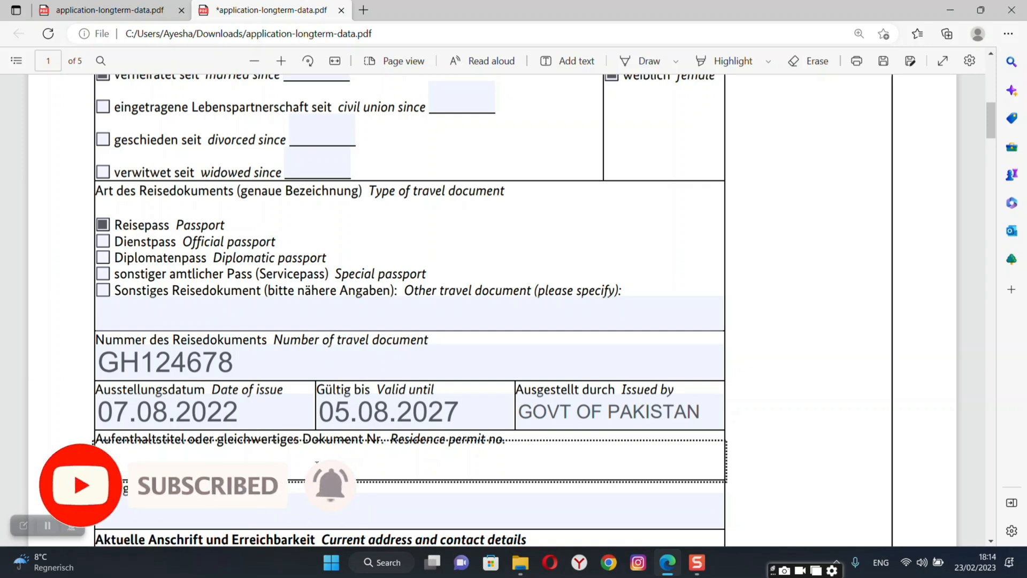
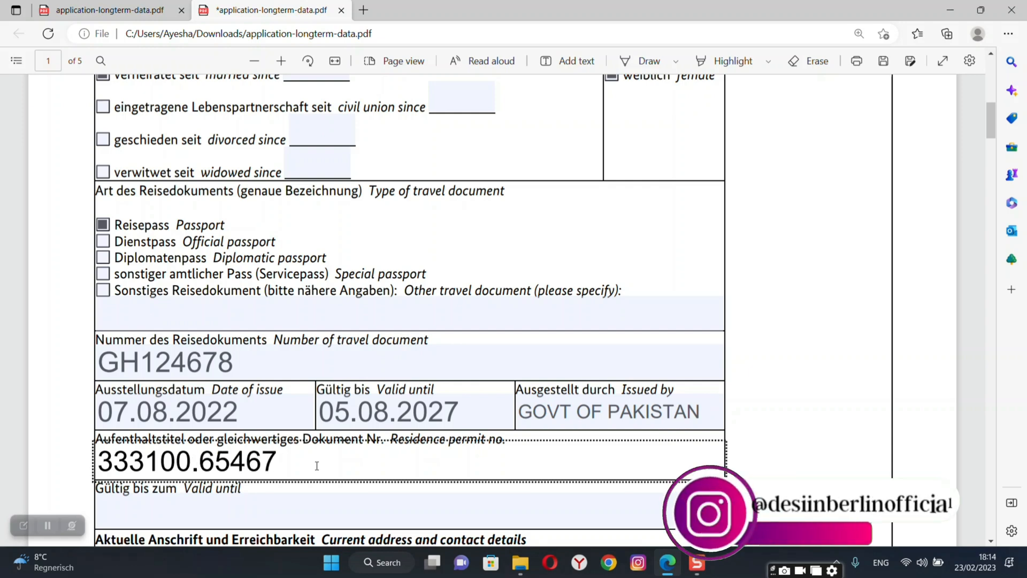
# Enter the residence permit number, correcting typos, and valid-until date 07.10.2027.
pyautogui.click(303, 507)
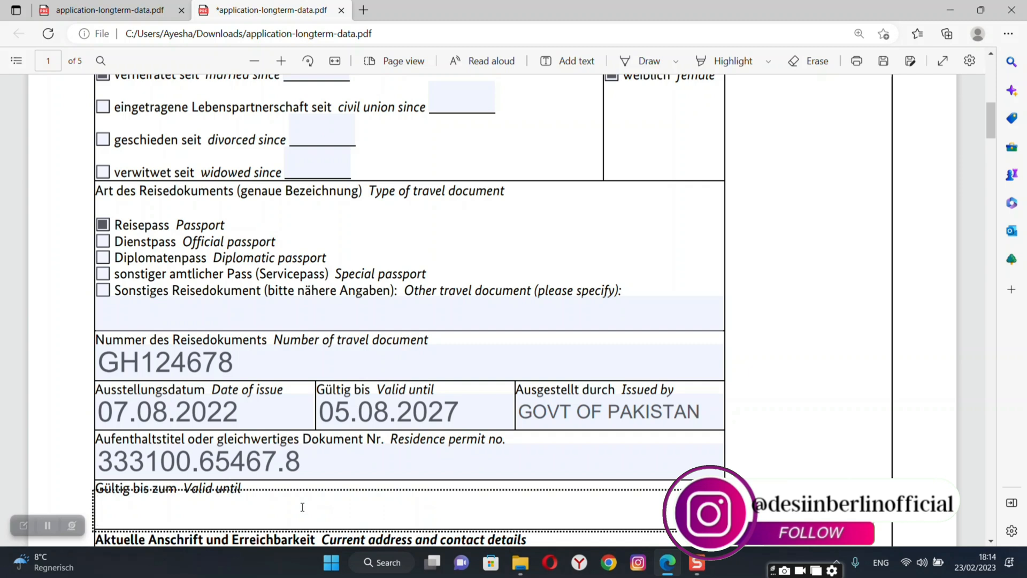
pyautogui.write('07.')
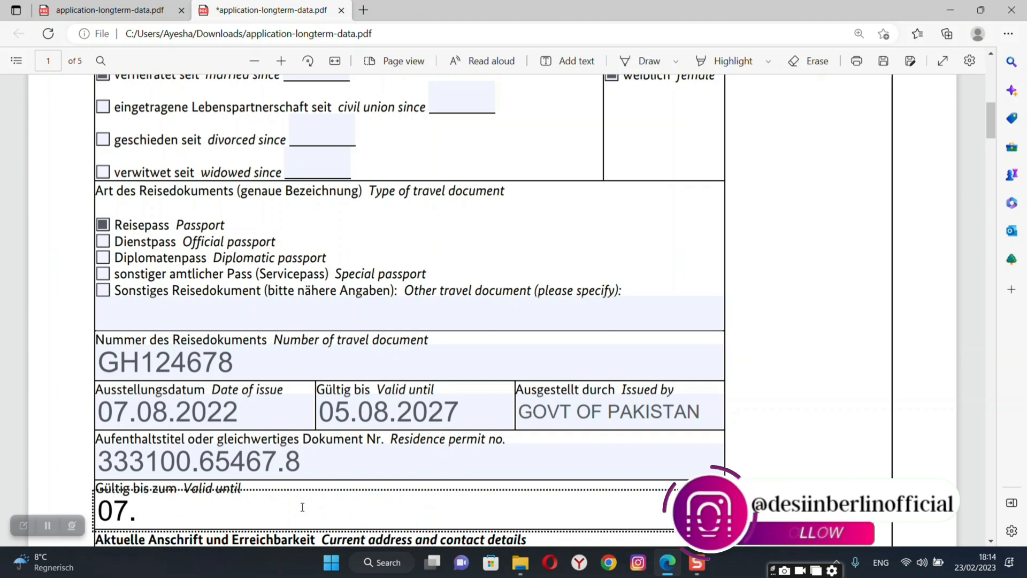
pyautogui.write('10.')
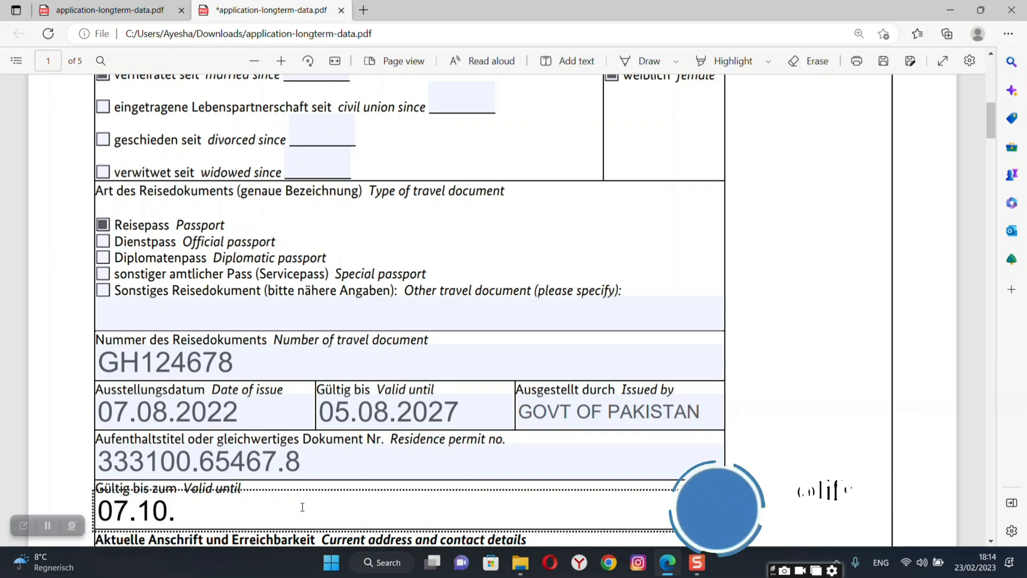
pyautogui.write('2027')
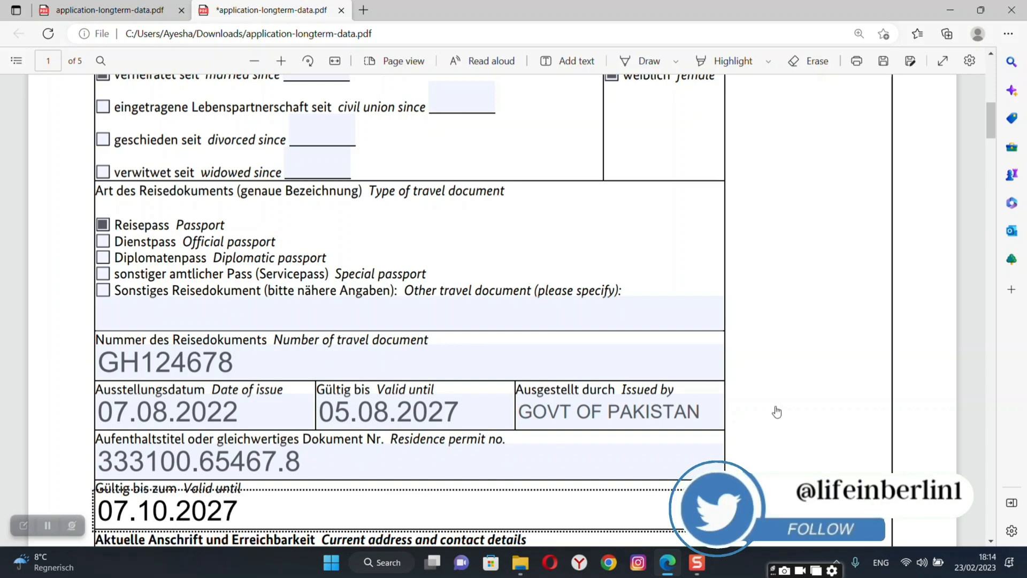
# Enter the applicant's street address in the Street, number field, fixing typos.
pyautogui.scroll(-5, 777, 412)
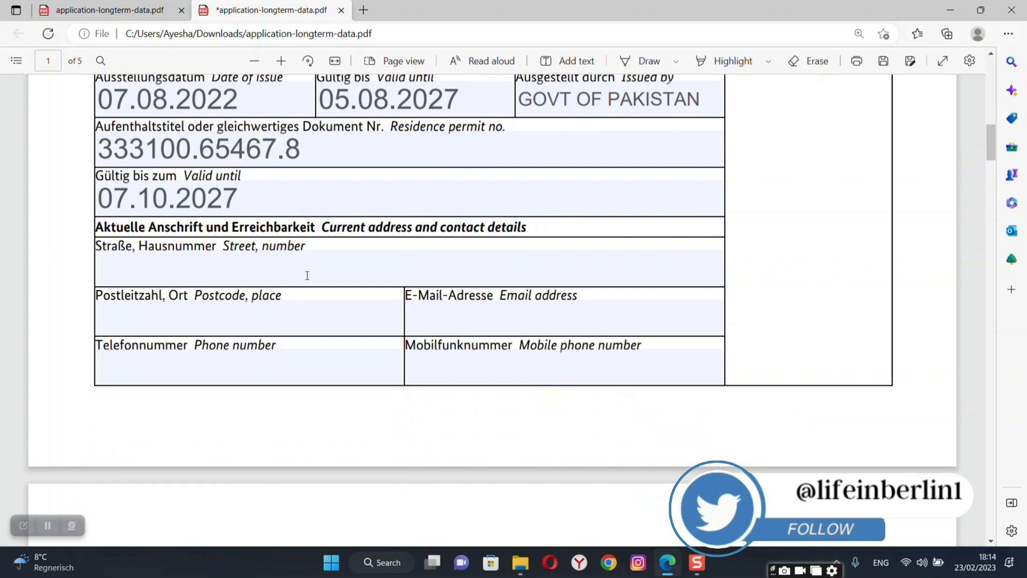
pyautogui.click(303, 277)
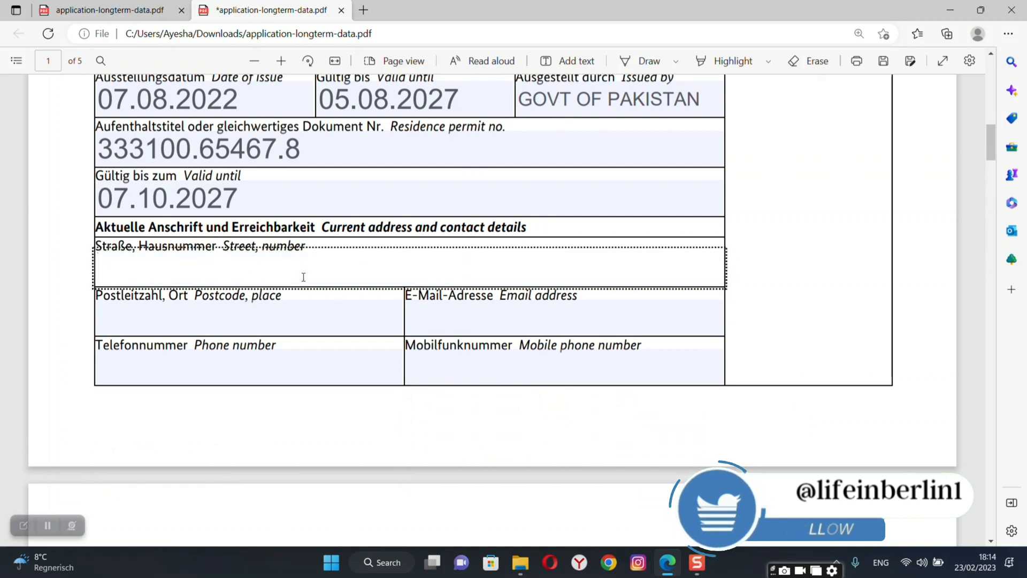
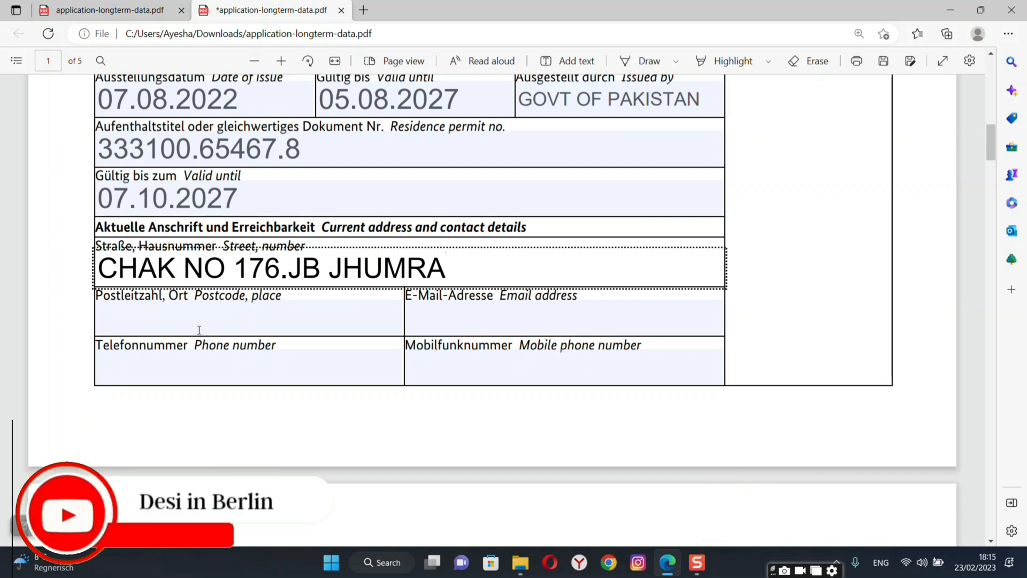
pyautogui.click(220, 328)
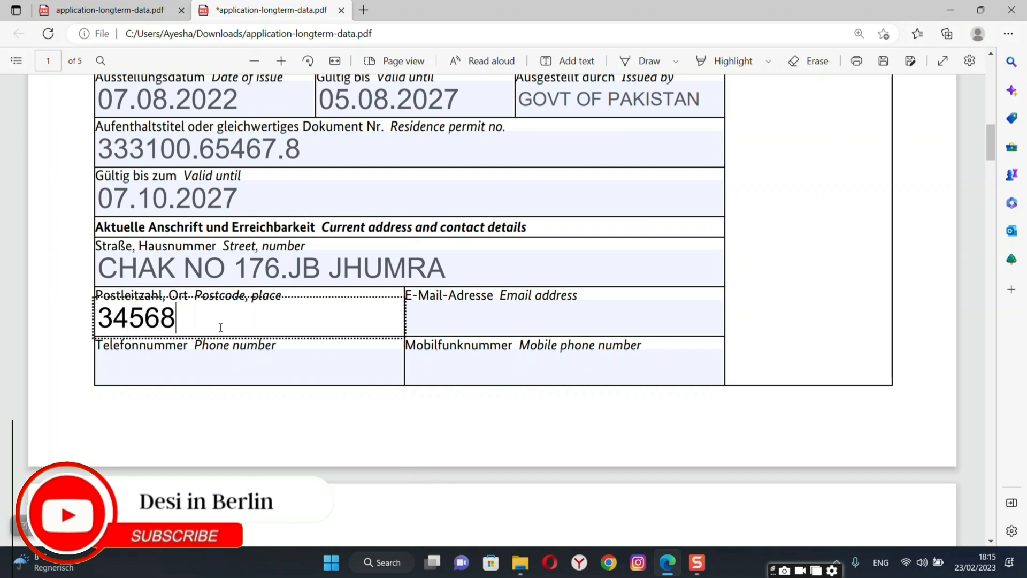
pyautogui.click(493, 318)
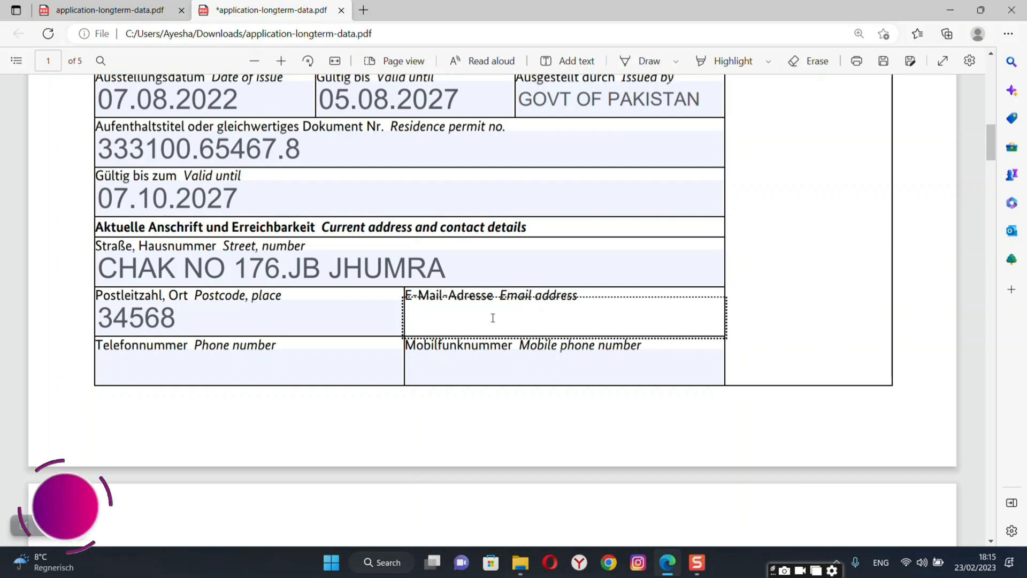
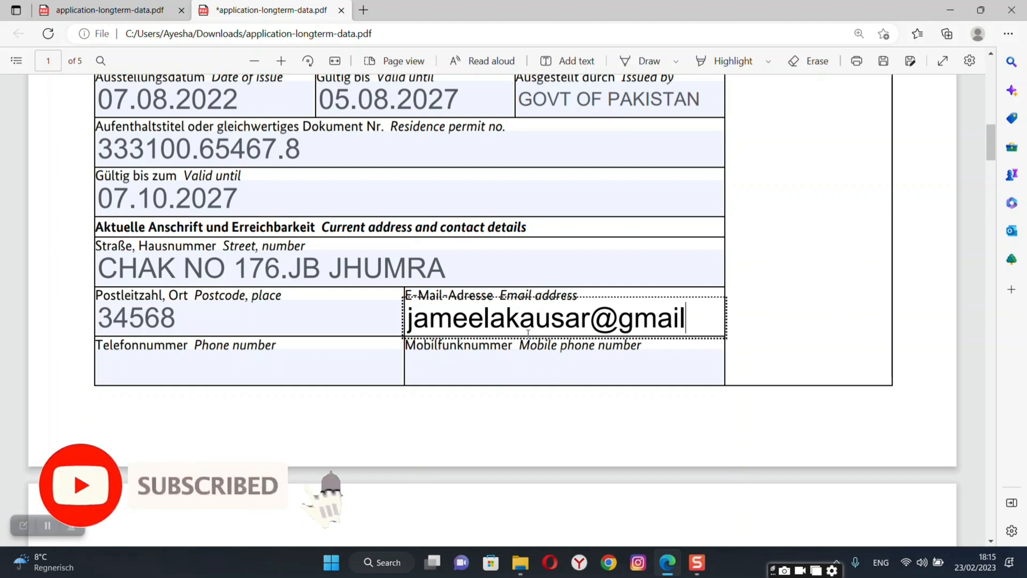
# Fill in the applicant's e-mail address, phone number and mobile phone number.
pyautogui.click(283, 368)
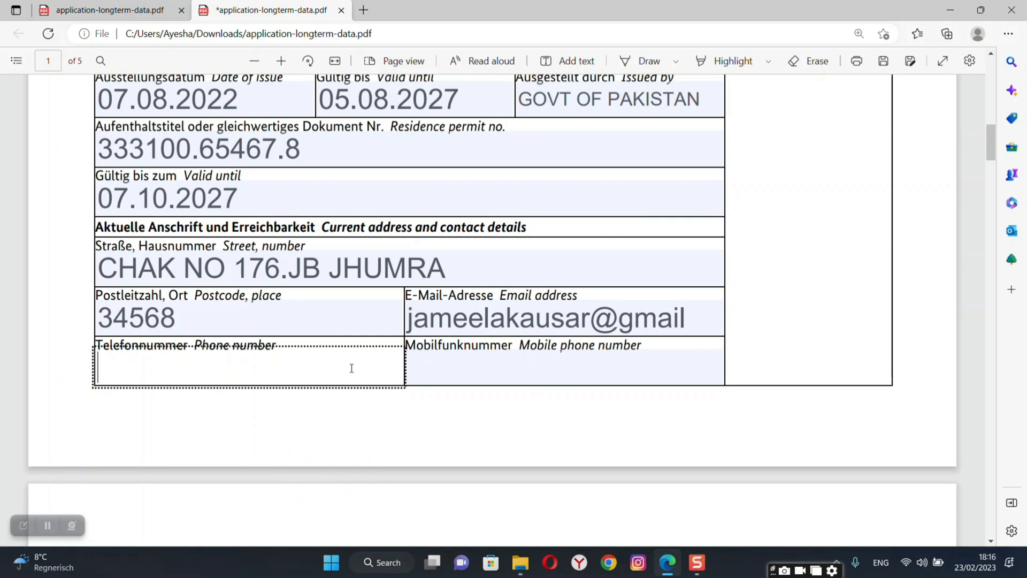
pyautogui.write('03')
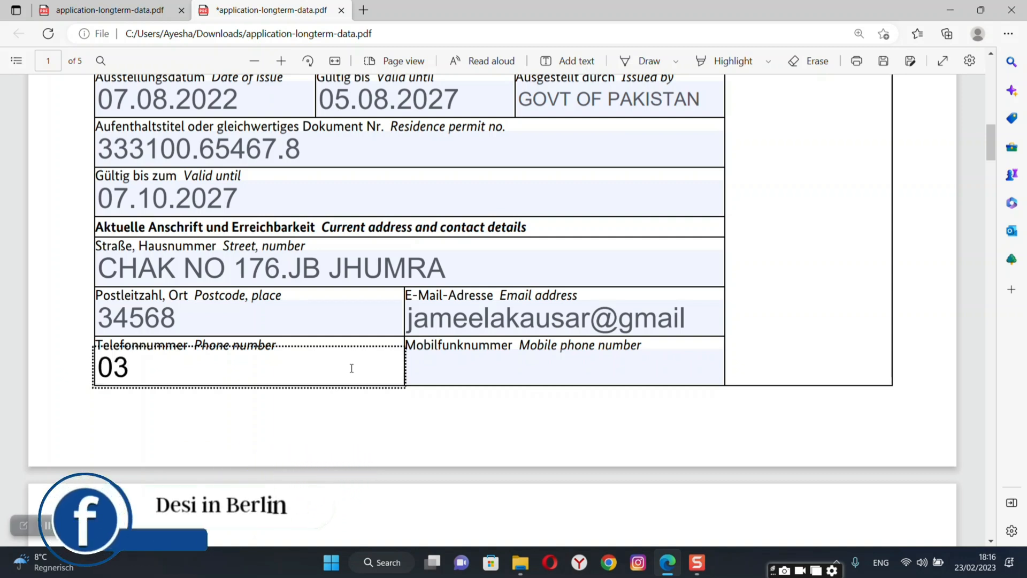
pyautogui.write('0')
pyautogui.press('BackSpace')
pyautogui.press('BackSpace')
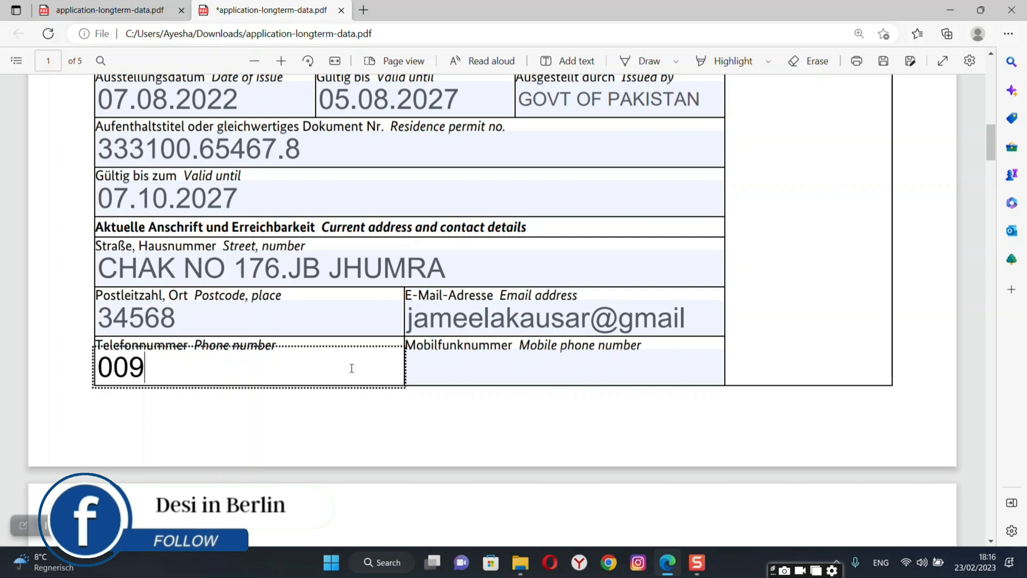
pyautogui.write('0923')
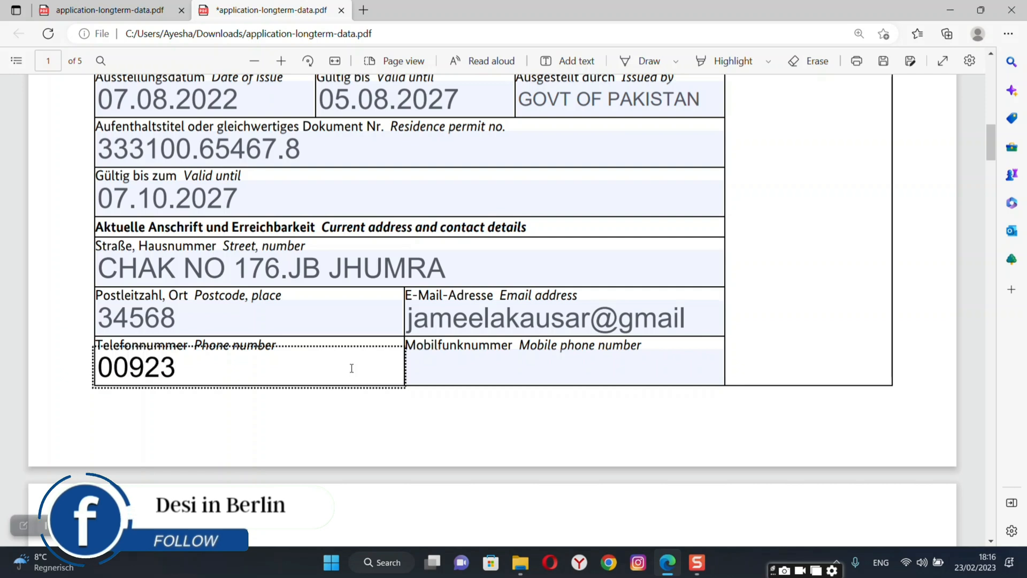
pyautogui.write('33123')
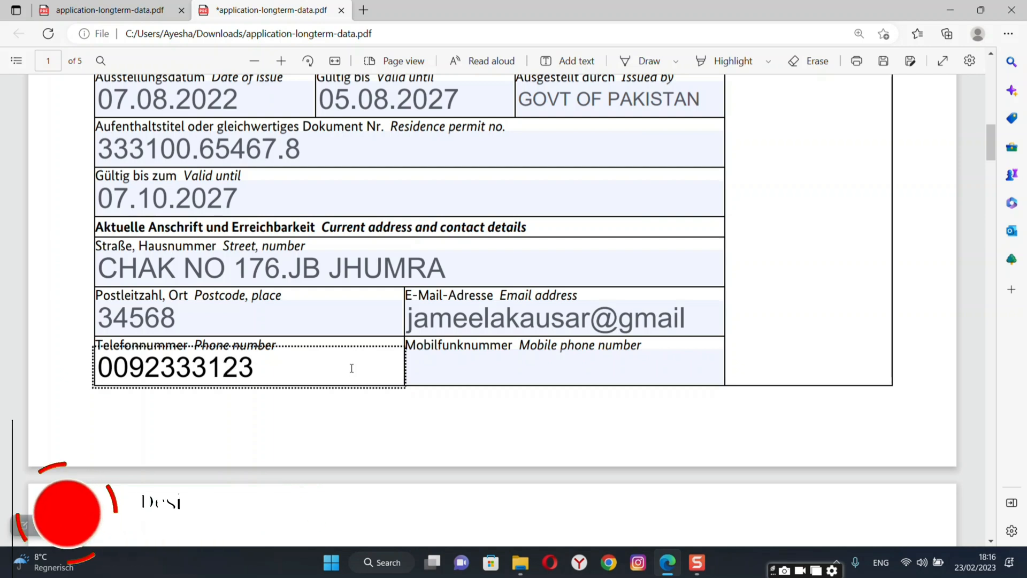
pyautogui.write('4567')
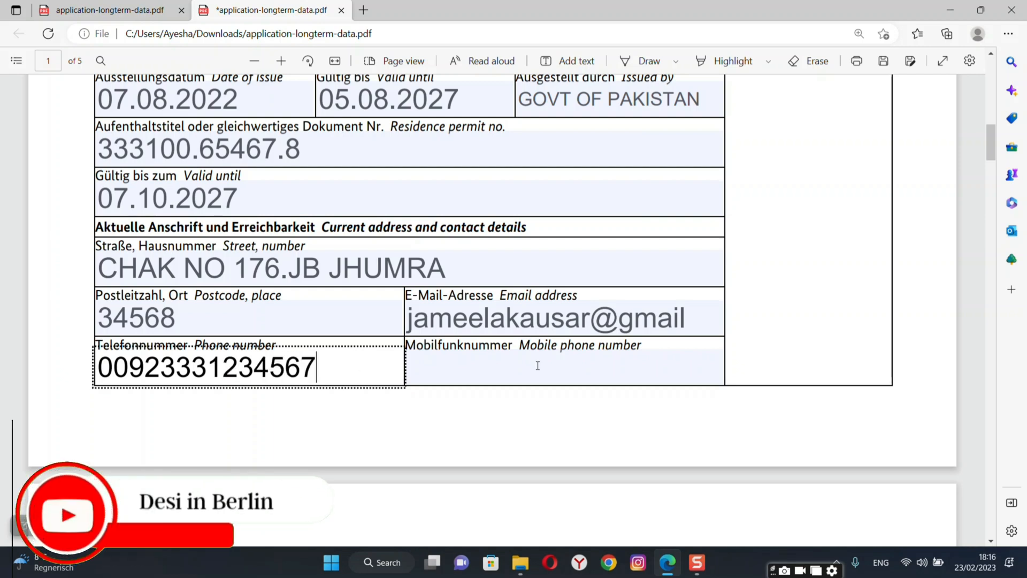
pyautogui.click(537, 372)
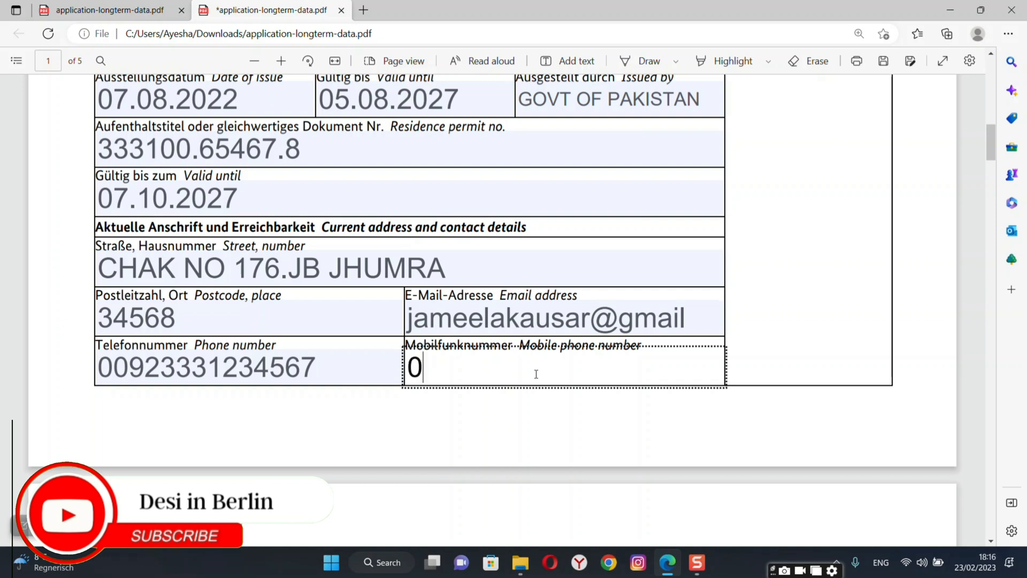
pyautogui.write('0092')
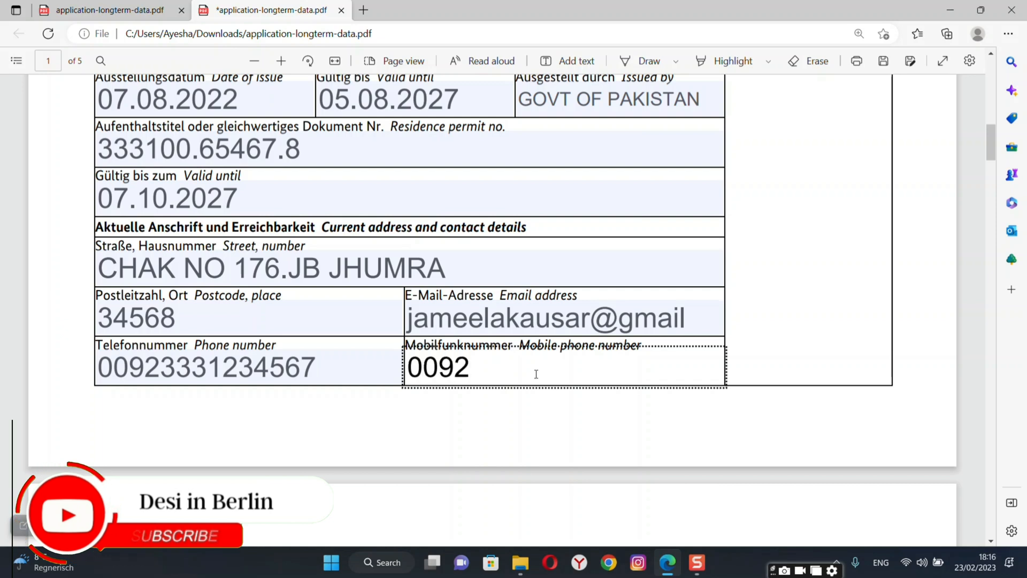
pyautogui.write('3')
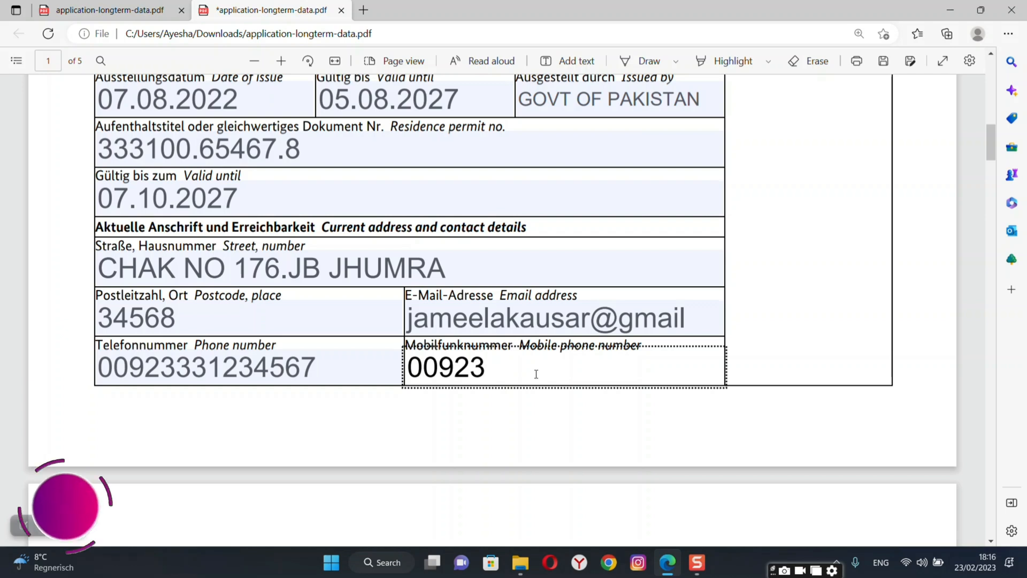
pyautogui.write('001234')
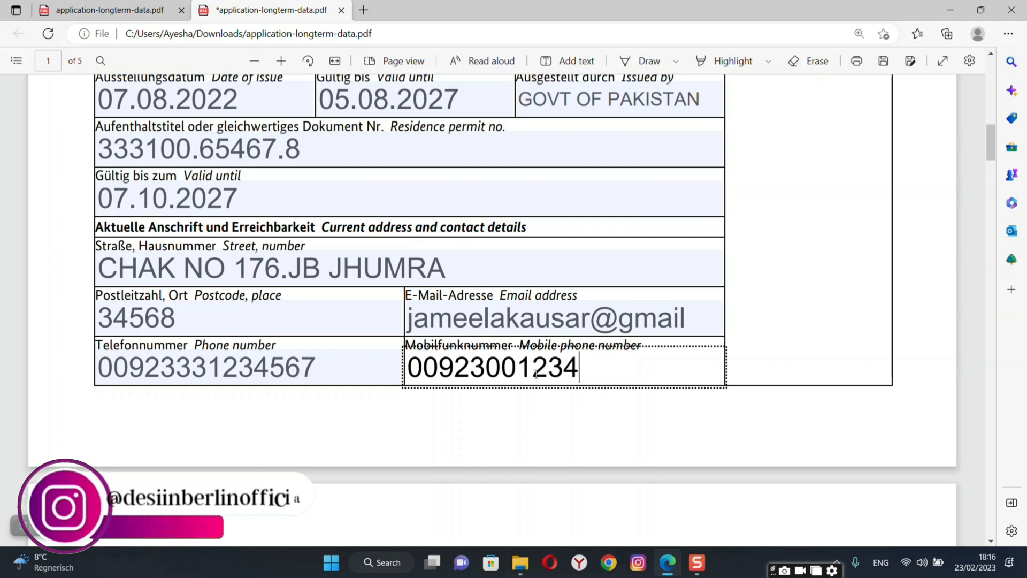
pyautogui.write('567')
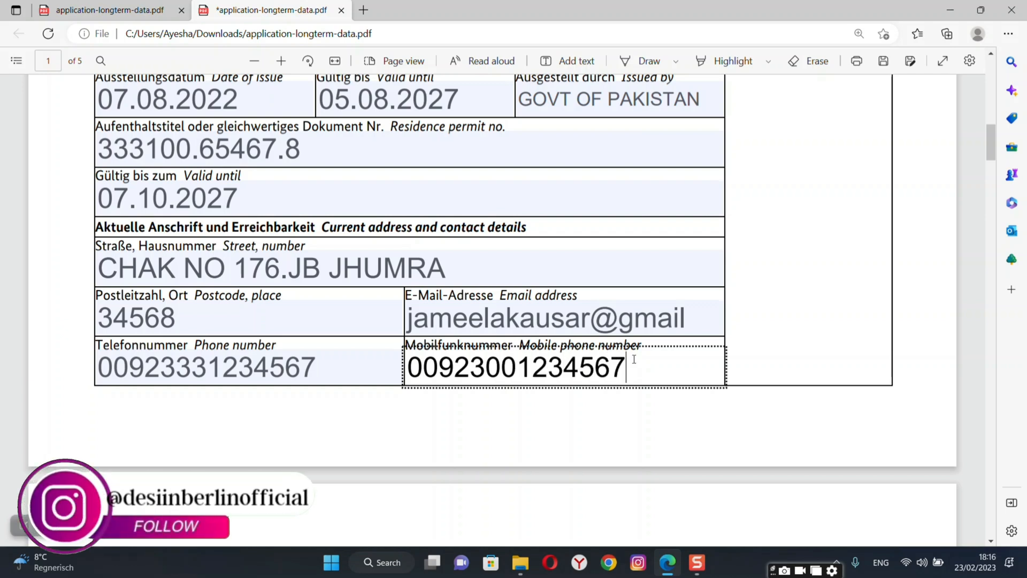
pyautogui.click(848, 444)
pyautogui.scroll(-8, 848, 444)
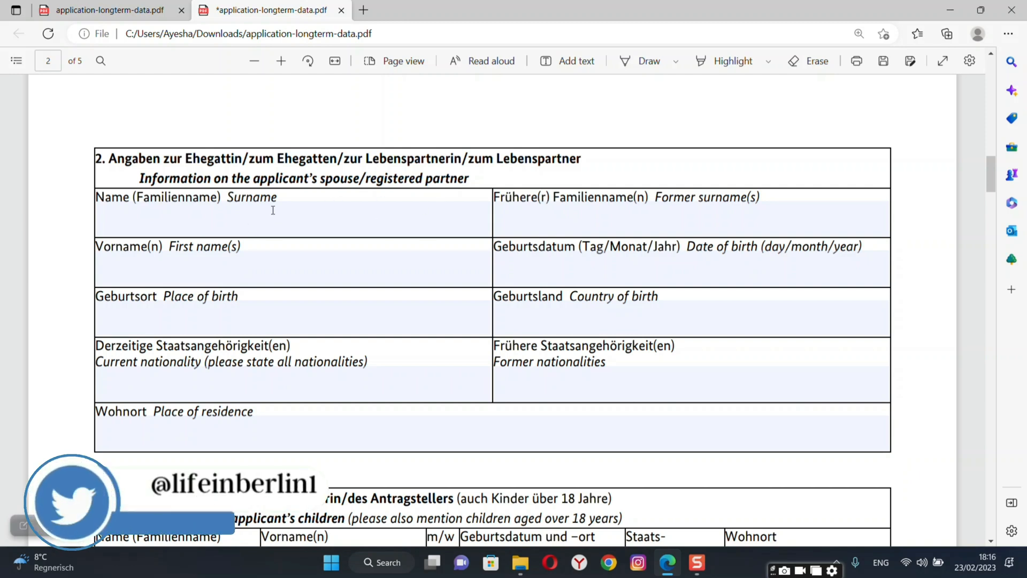
pyautogui.click(315, 231)
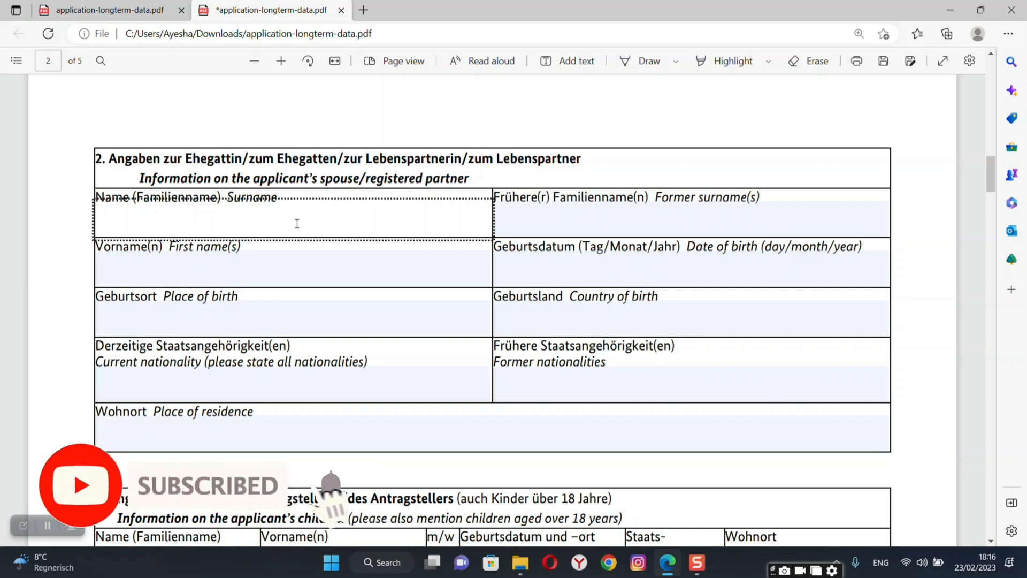
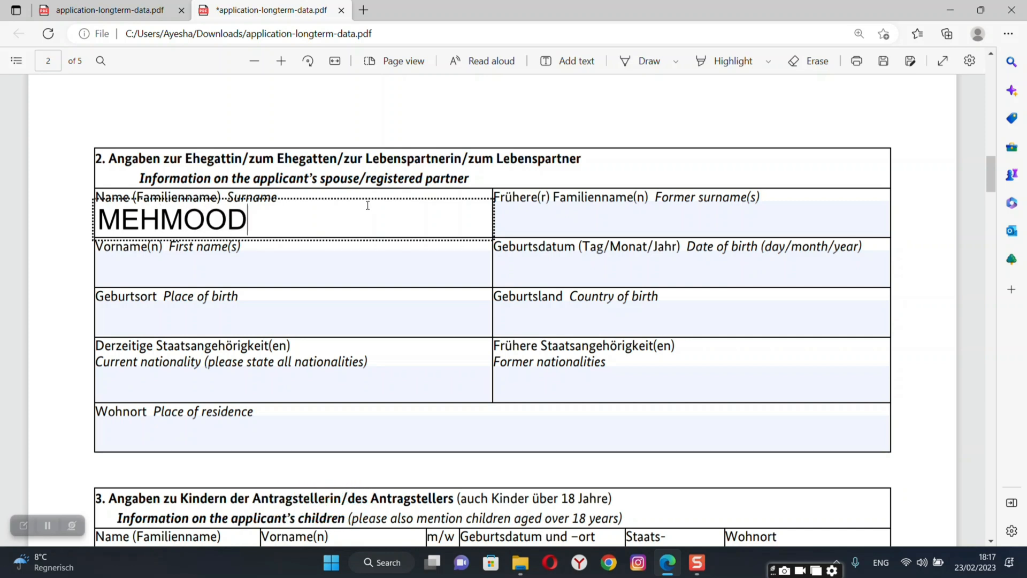
pyautogui.click(602, 218)
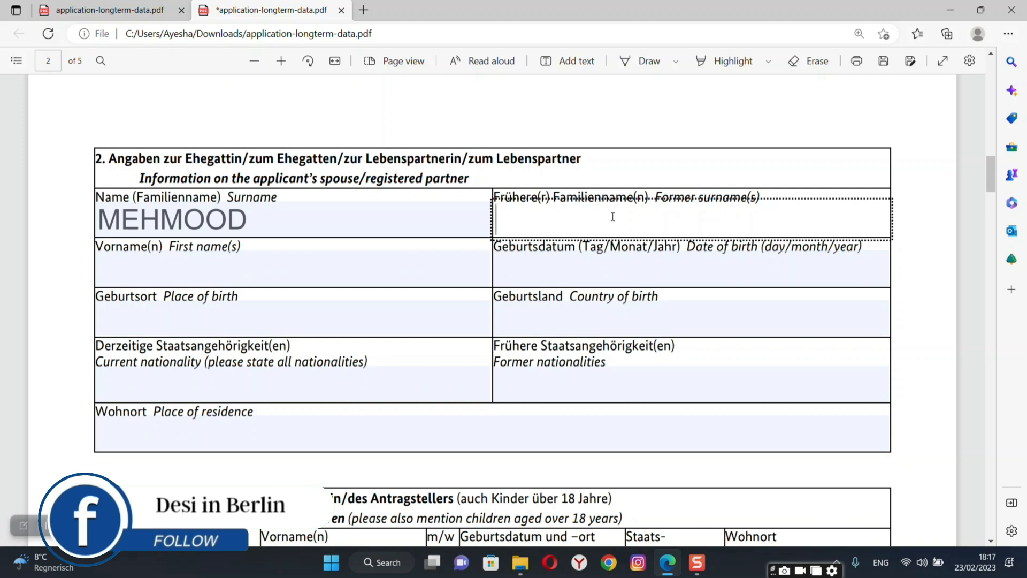
pyautogui.click(439, 262)
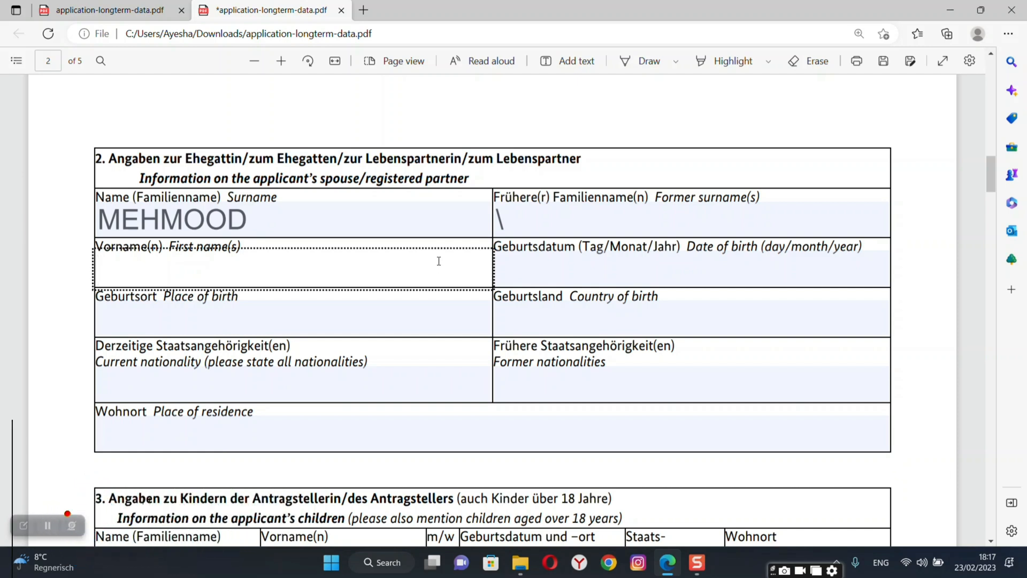
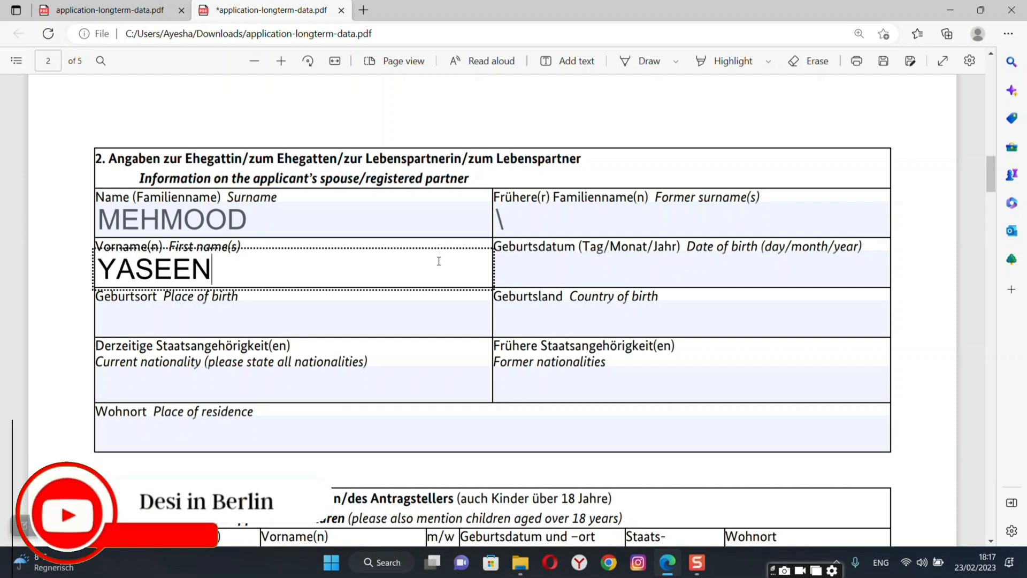
pyautogui.click(594, 277)
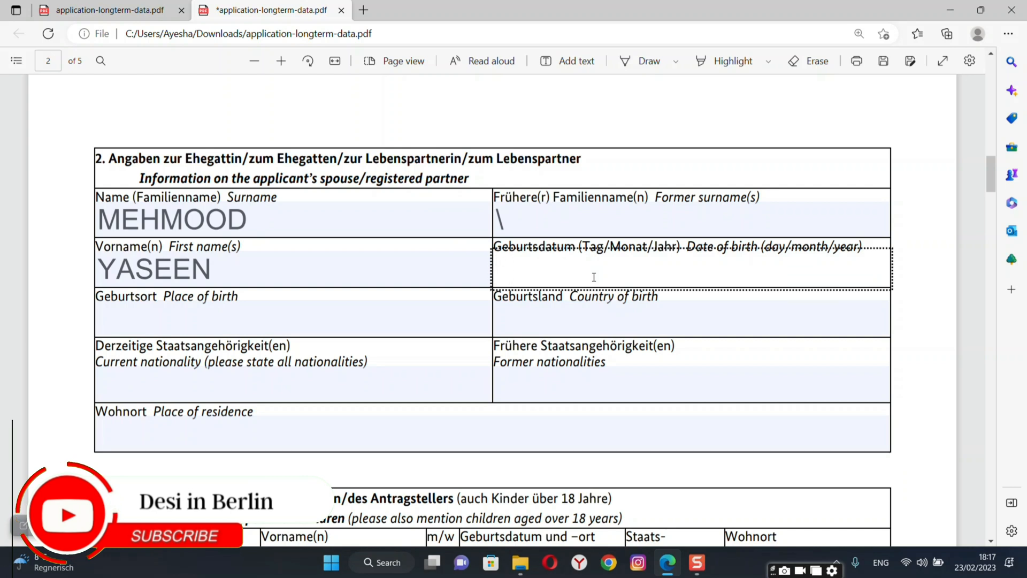
pyautogui.write('10.11')
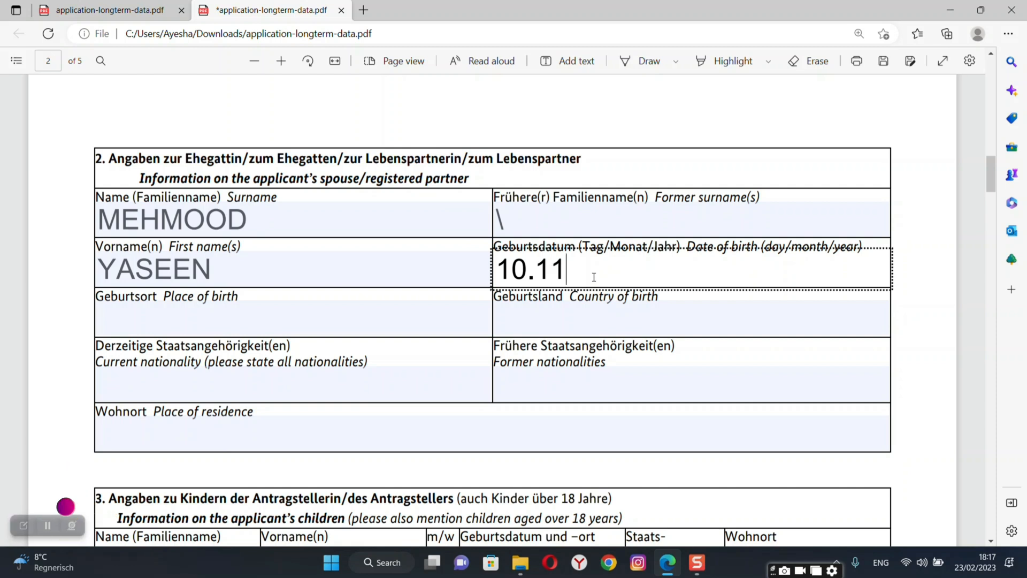
pyautogui.write('.19')
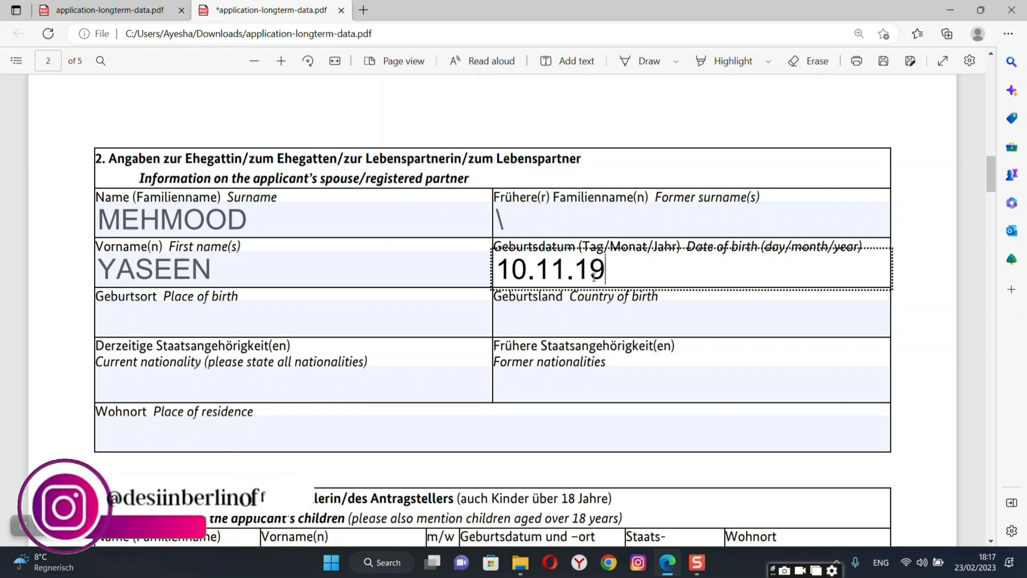
pyautogui.write('92')
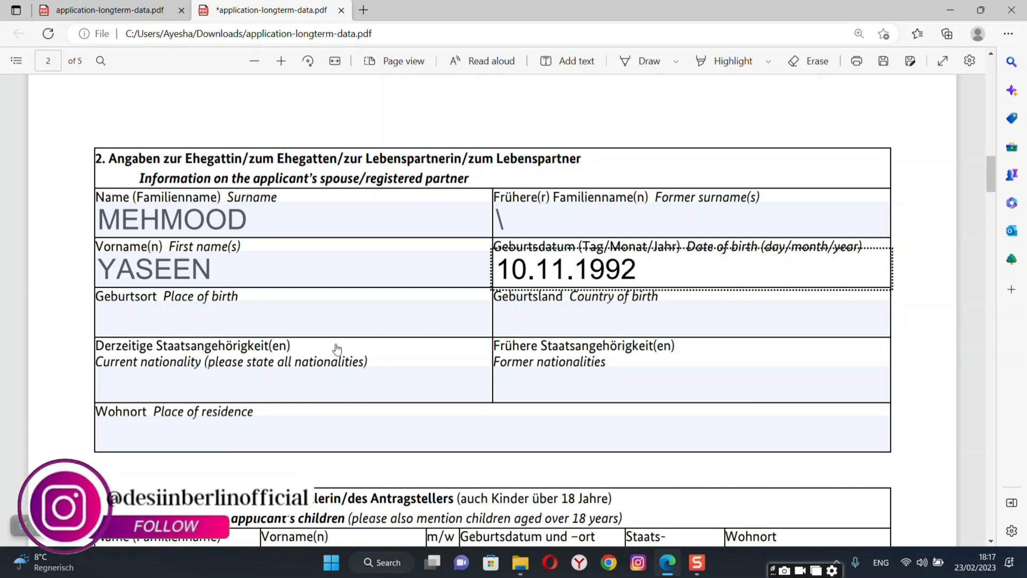
# Set the spouse's place of birth LAHORE and country of birth PAKISTAN.
pyautogui.click(325, 326)
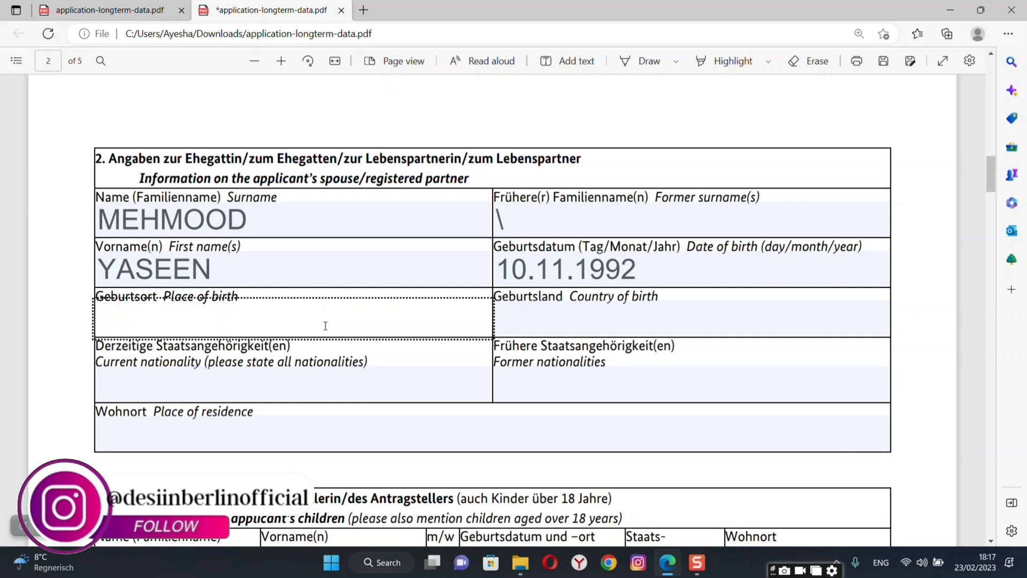
pyautogui.write('PA')
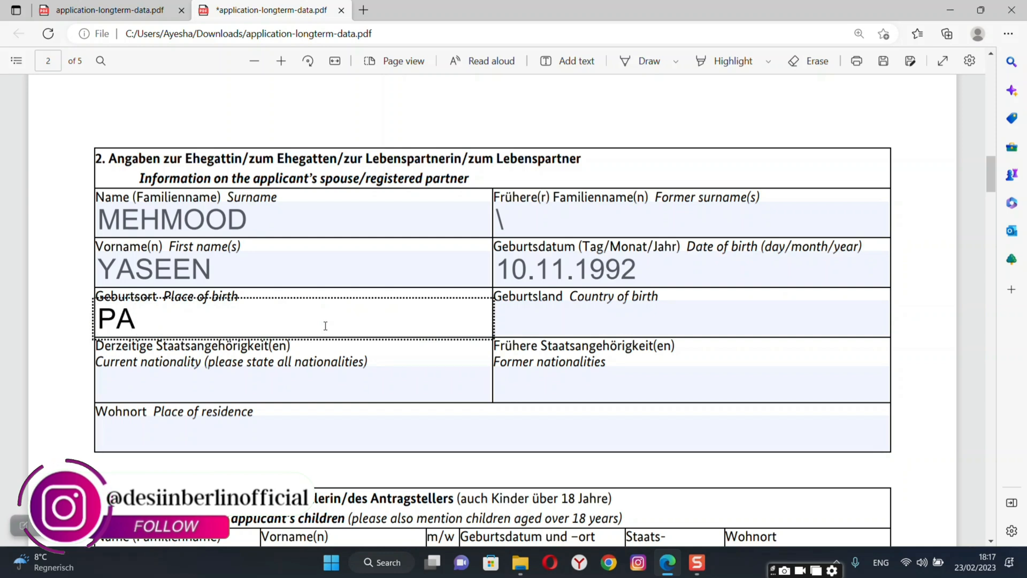
pyautogui.press('BackSpace')
pyautogui.press('BackSpace')
pyautogui.write('L')
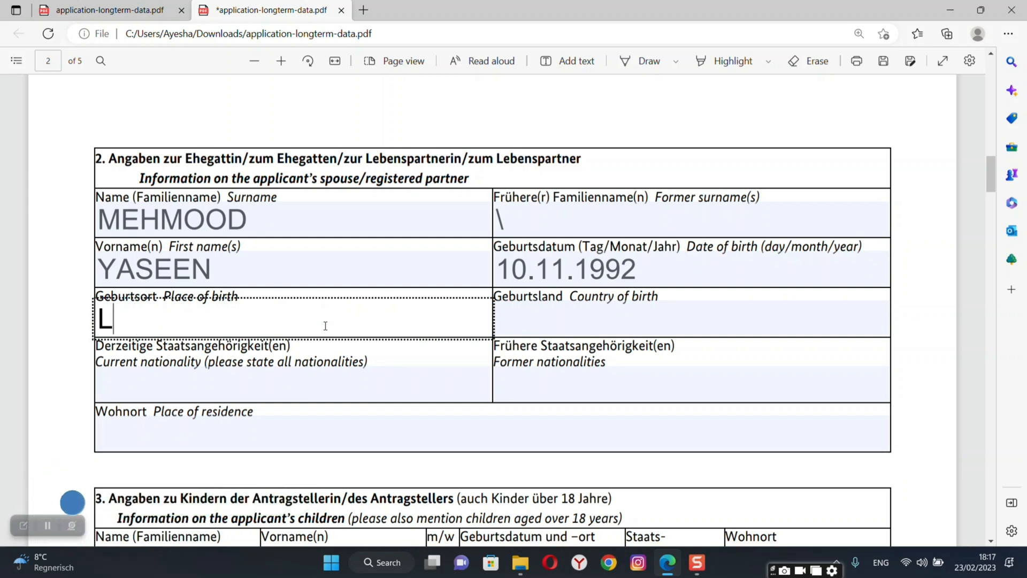
pyautogui.write('AHORE')
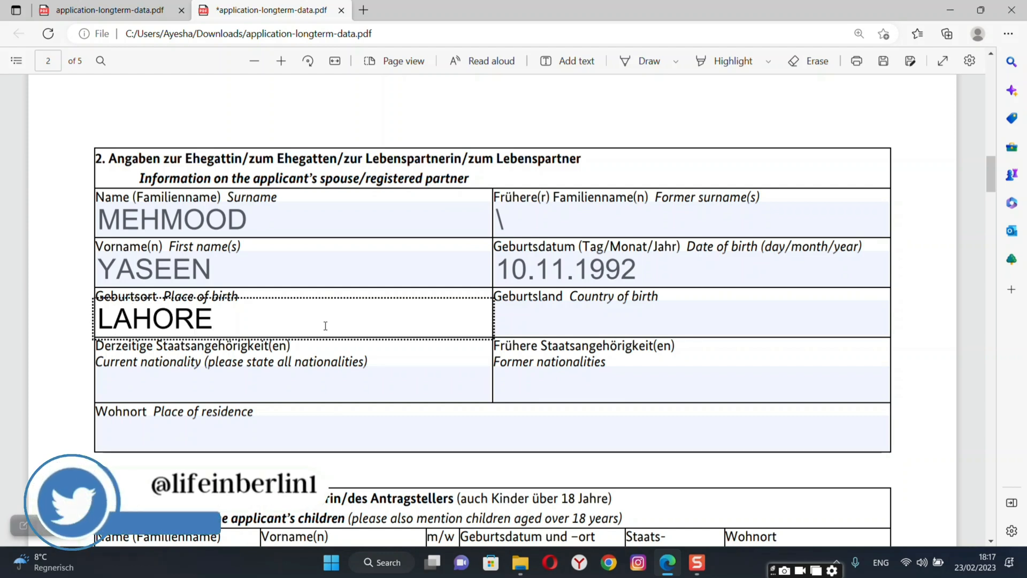
pyautogui.click(559, 318)
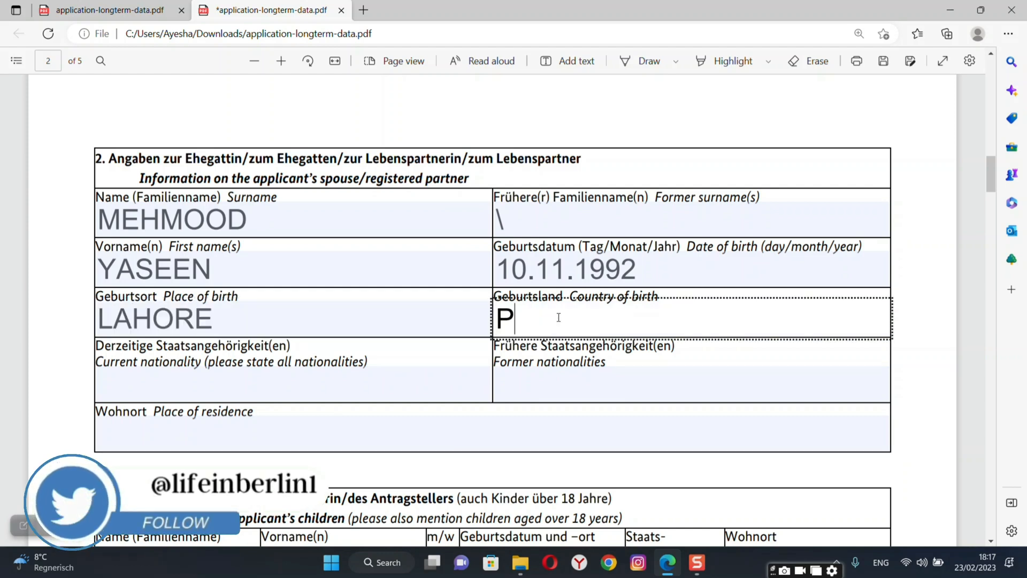
pyautogui.write('PAKISTAN')
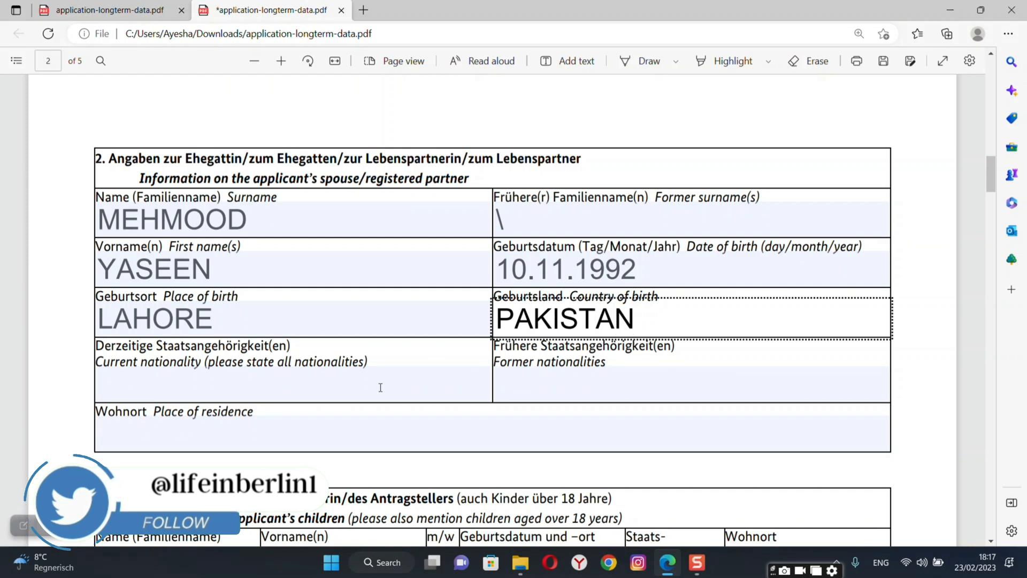
# Set the spouse's nationality to GERMAN and place of residence to GERMANY.
pyautogui.click(381, 387)
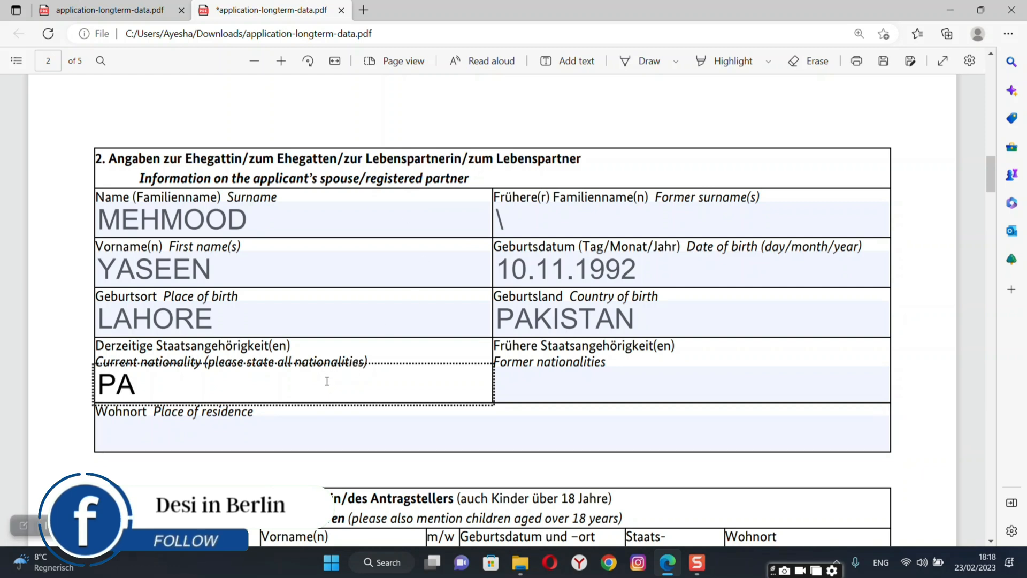
pyautogui.press('BackSpace')
pyautogui.press('BackSpace')
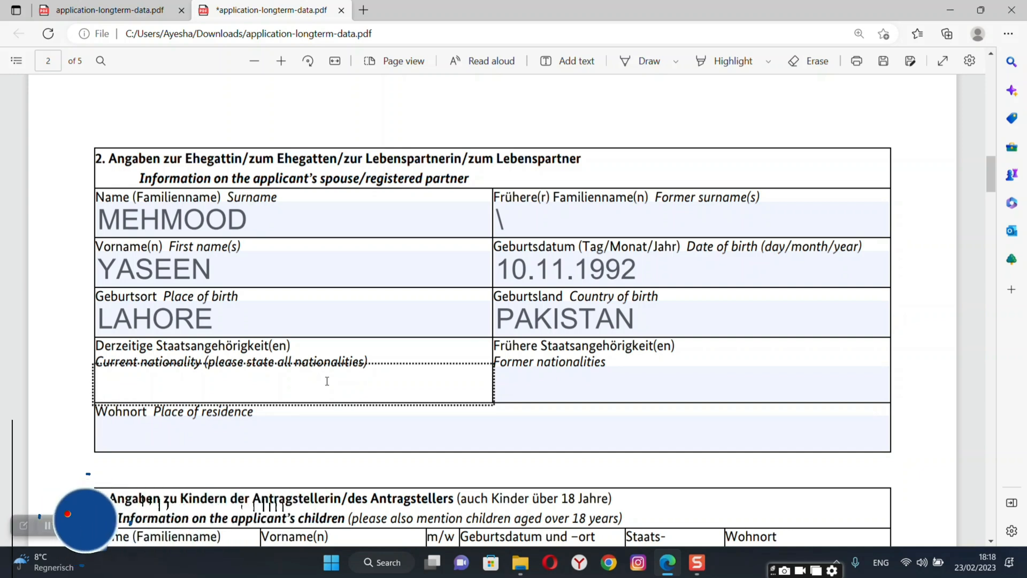
pyautogui.write('GERMAN')
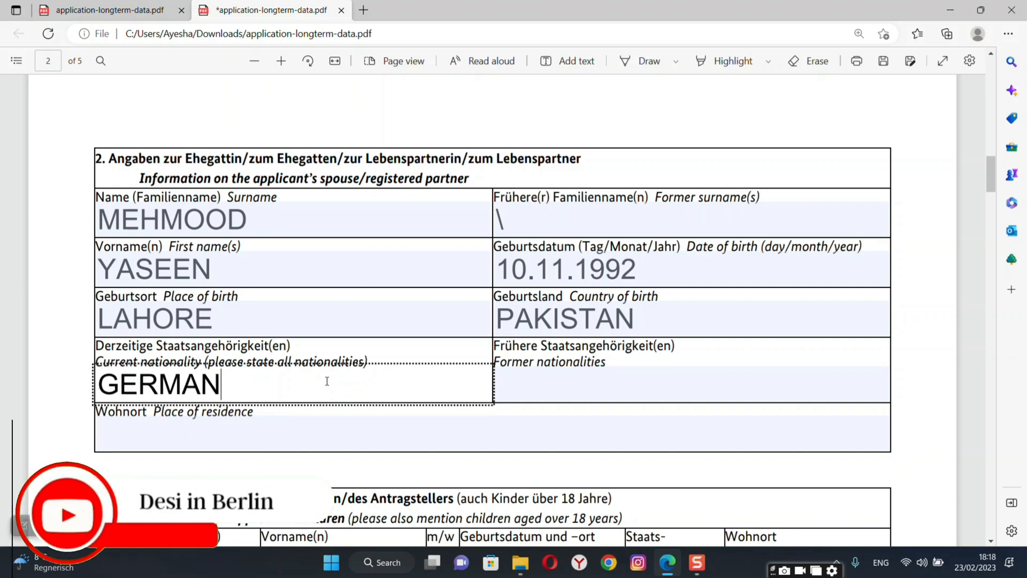
pyautogui.click(544, 396)
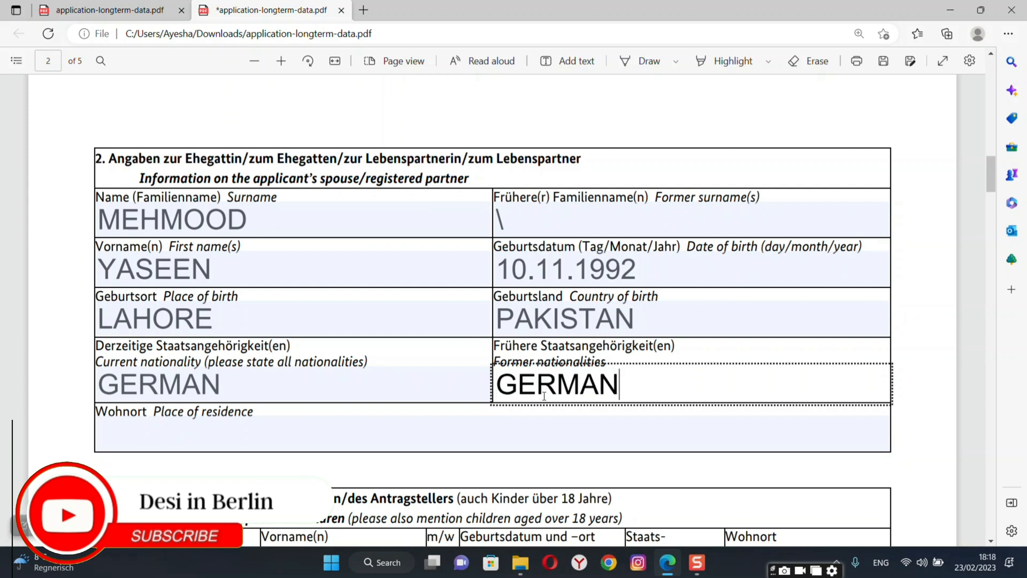
pyautogui.click(402, 442)
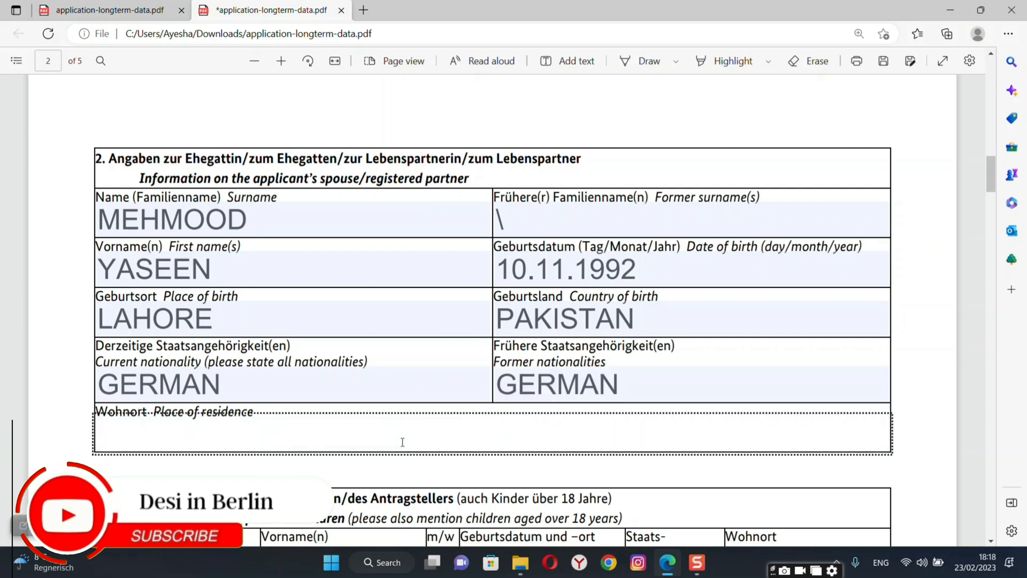
pyautogui.write('GERM')
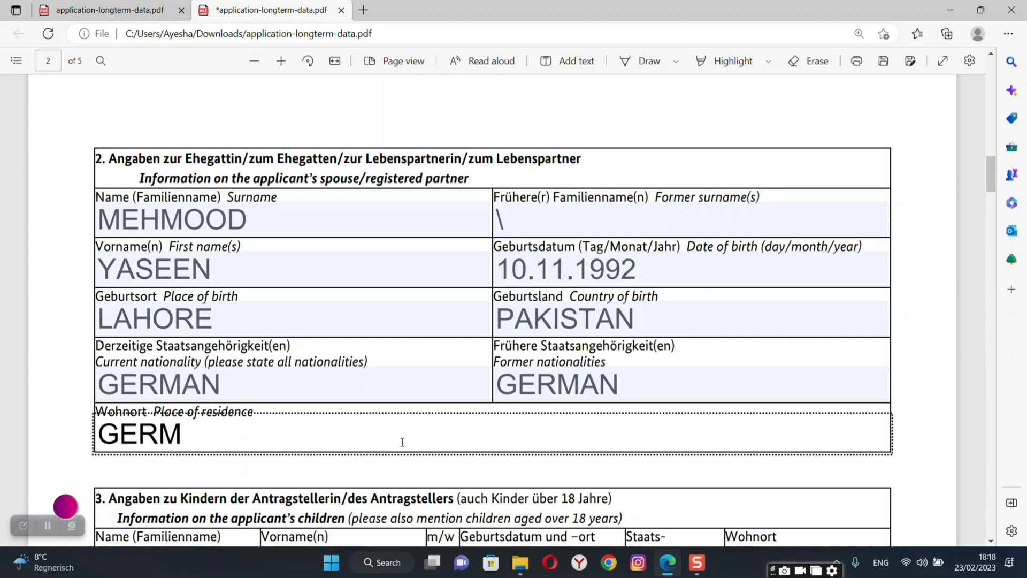
pyautogui.write('ANY')
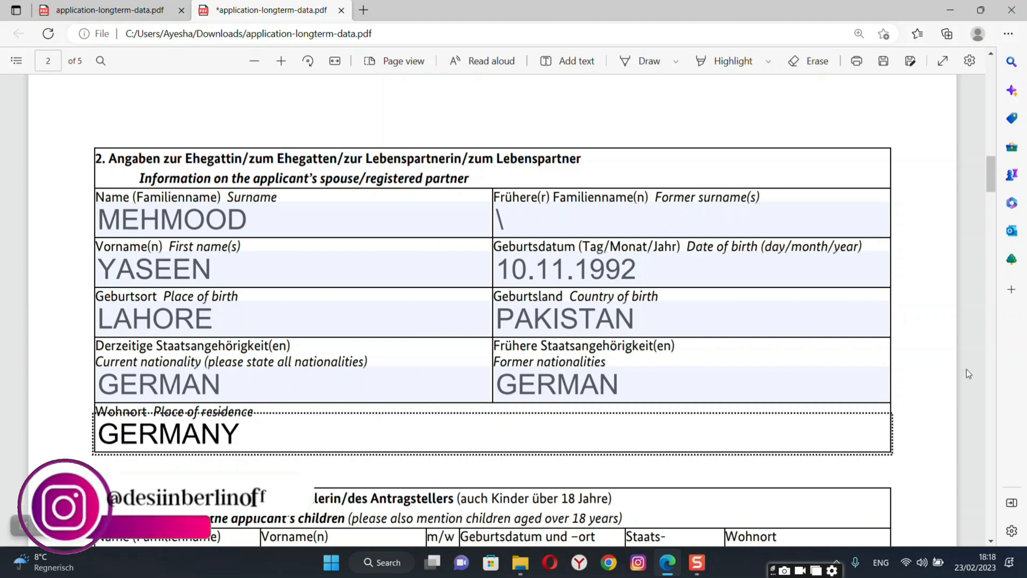
# Fill the first children row with NO in name, birth, nationality and residence cells.
pyautogui.click(938, 387)
pyautogui.scroll(-7, 938, 387)
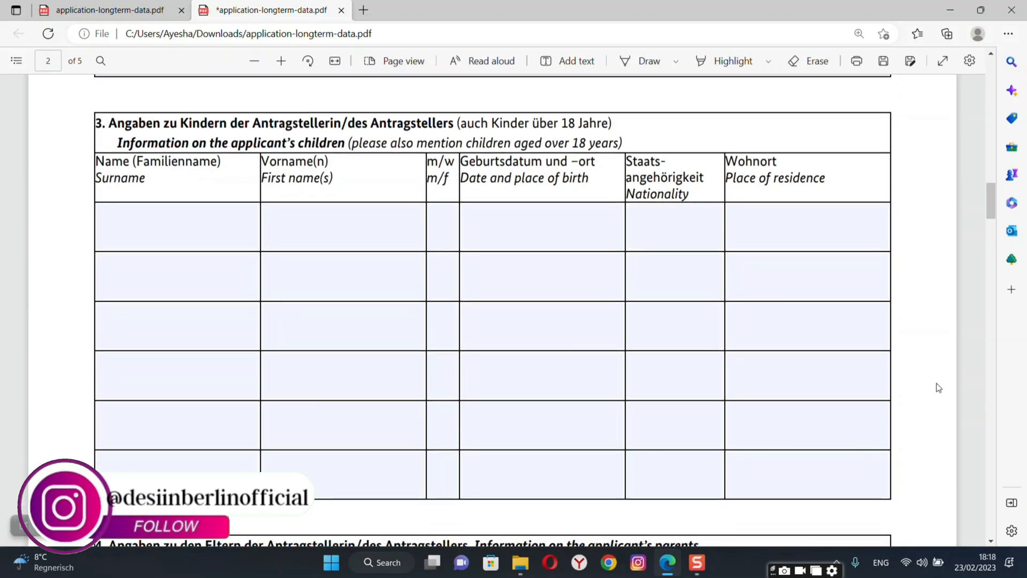
pyautogui.click(214, 229)
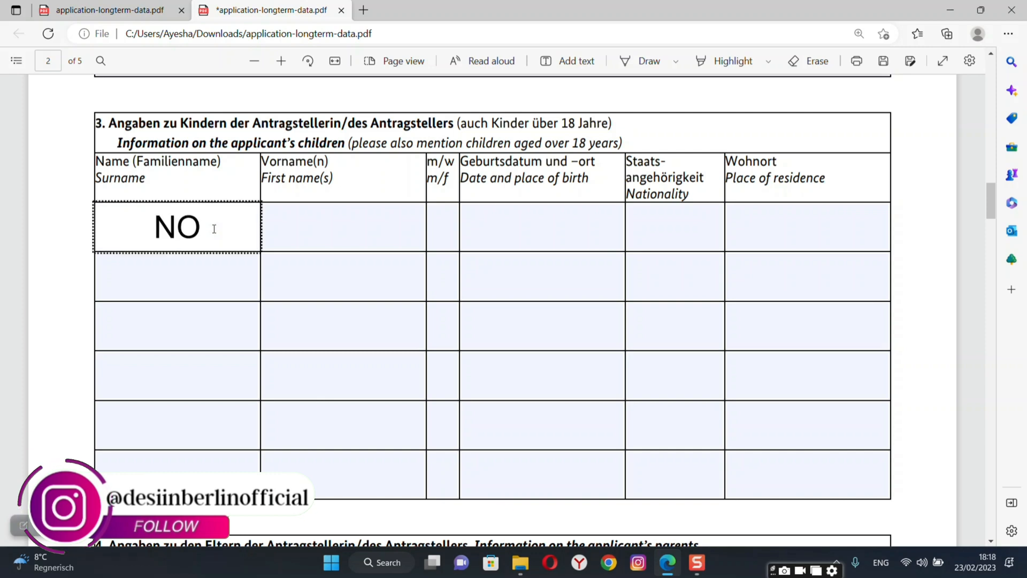
pyautogui.click(309, 226)
pyautogui.write('NO')
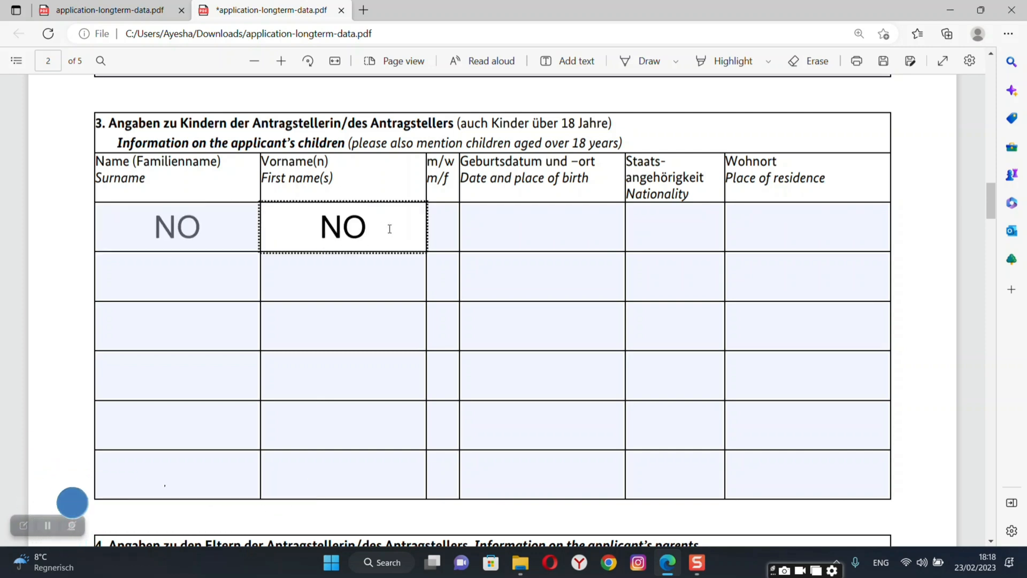
pyautogui.click(487, 232)
pyautogui.write('NO')
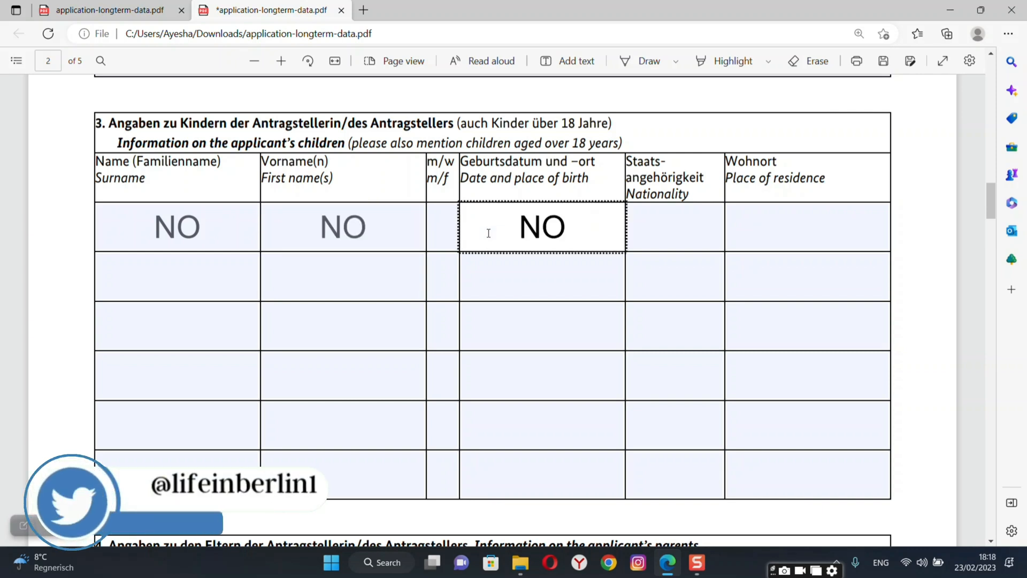
pyautogui.click(666, 226)
pyautogui.write('NO')
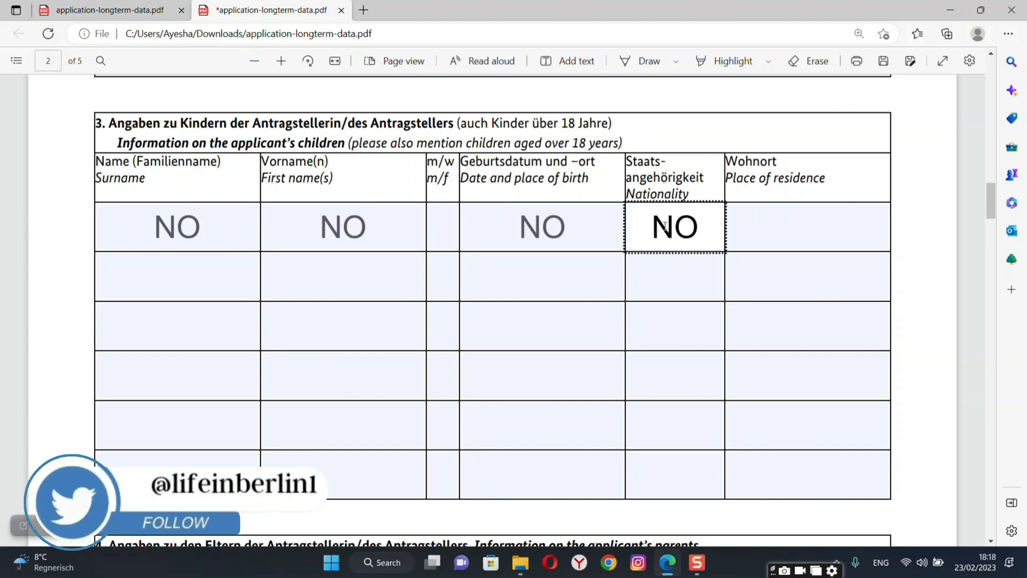
pyautogui.click(779, 219)
pyautogui.write('N')
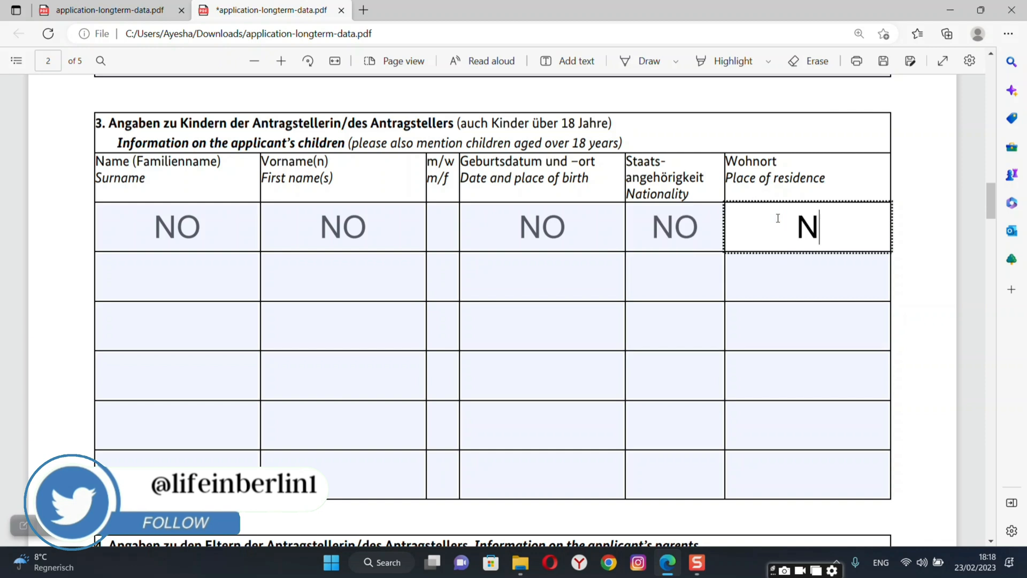
pyautogui.click(936, 434)
pyautogui.scroll(-2, 935, 432)
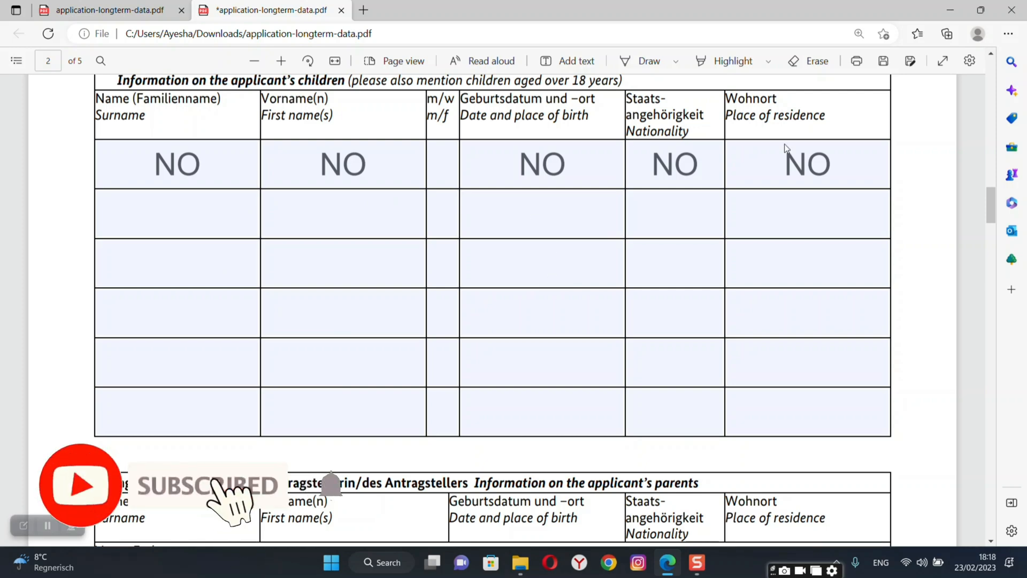
# Enter the father's surname and first name in the parents section.
pyautogui.scroll(-3, 969, 295)
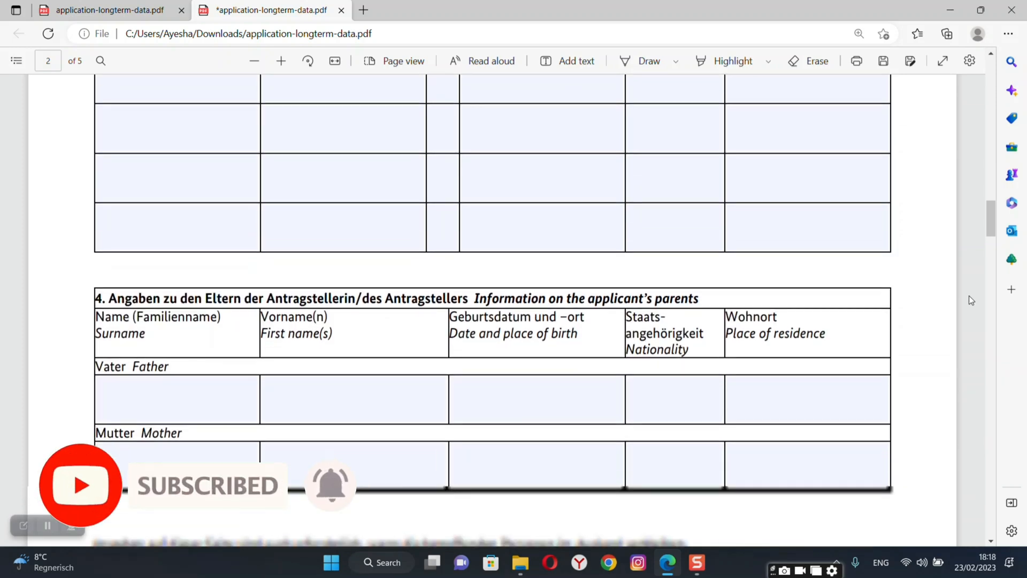
pyautogui.scroll(-3, 969, 295)
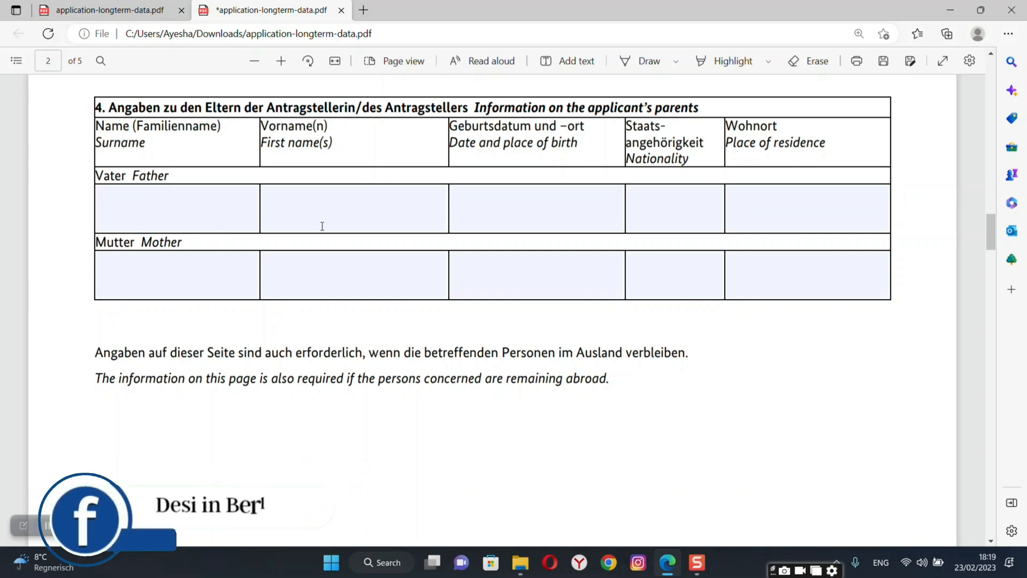
pyautogui.click(207, 217)
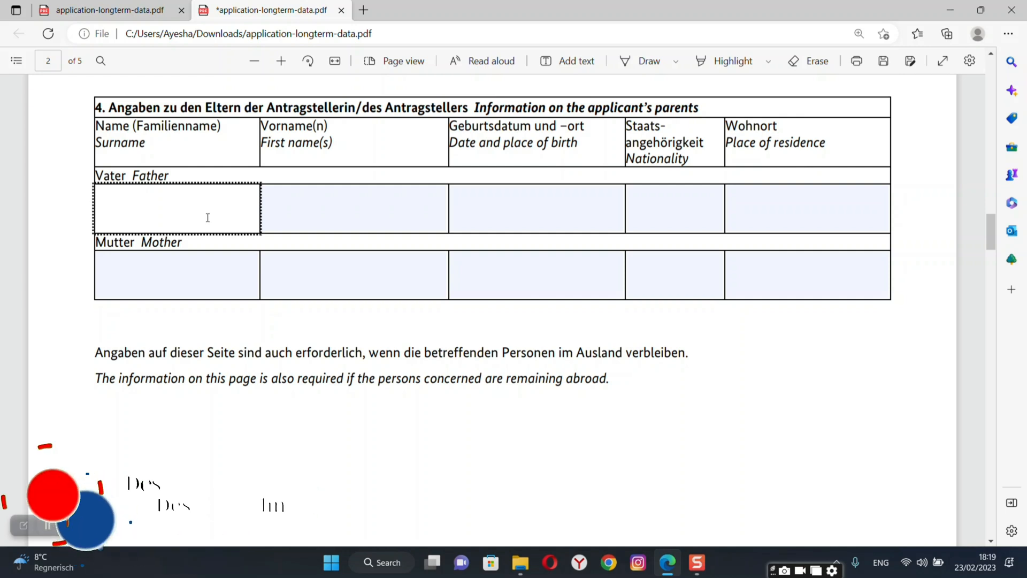
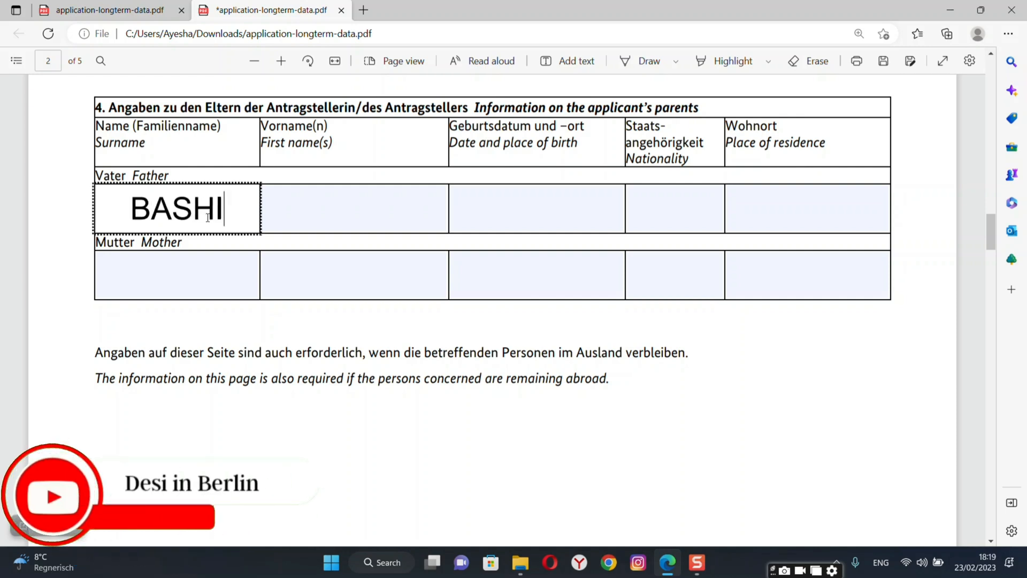
pyautogui.click(342, 220)
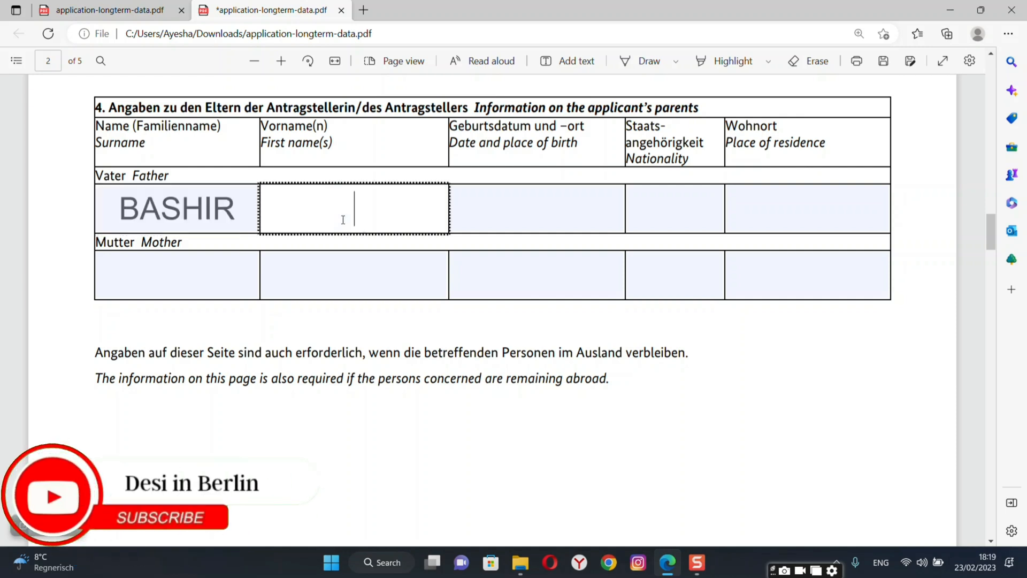
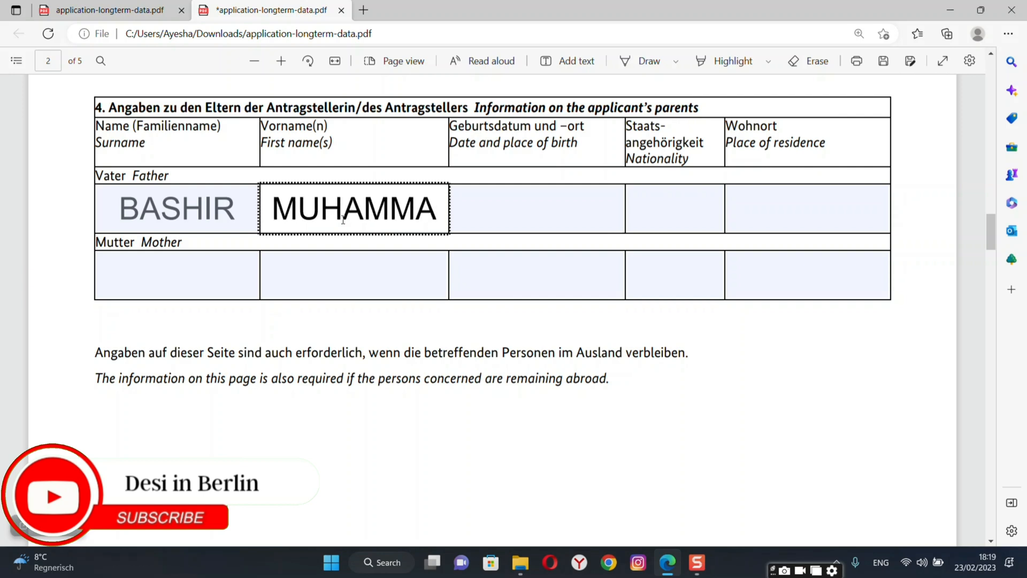
pyautogui.click(478, 214)
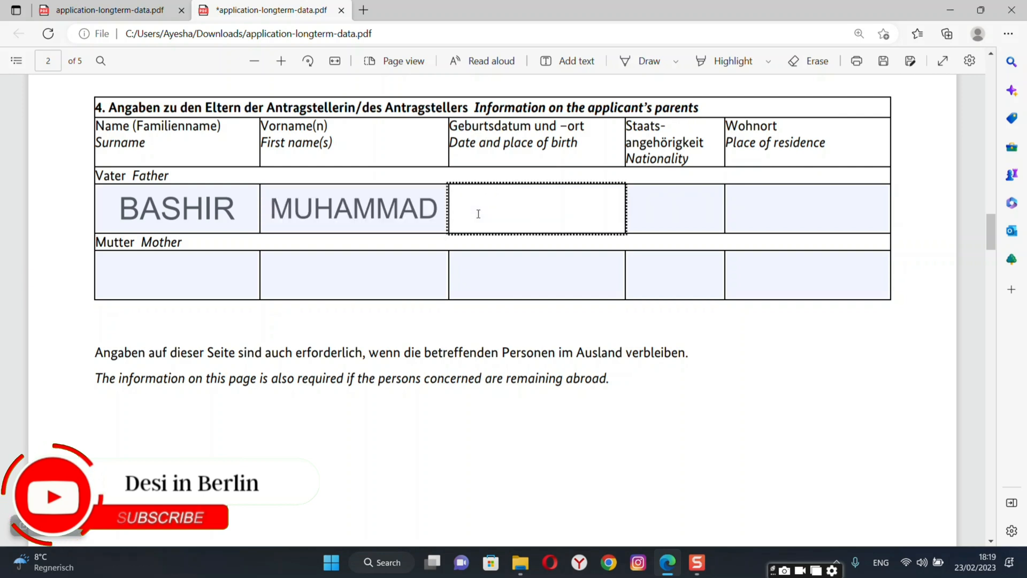
pyautogui.write('1')
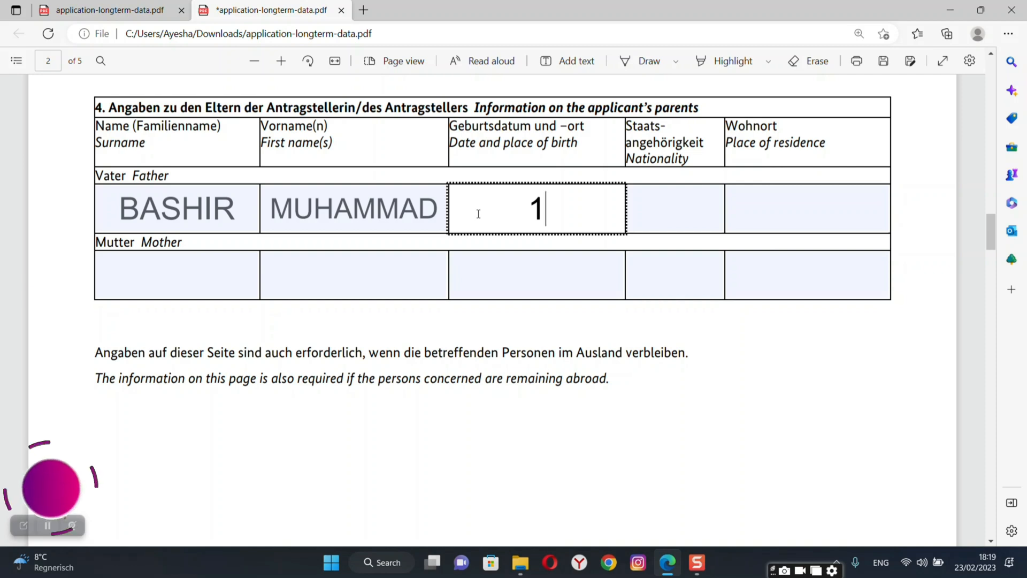
pyautogui.press('BackSpace')
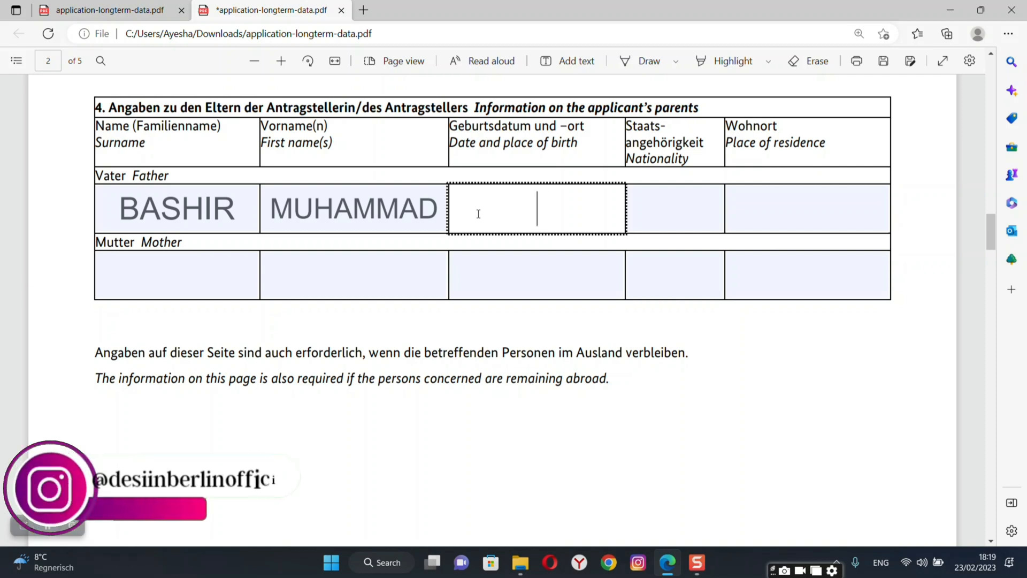
pyautogui.write('02')
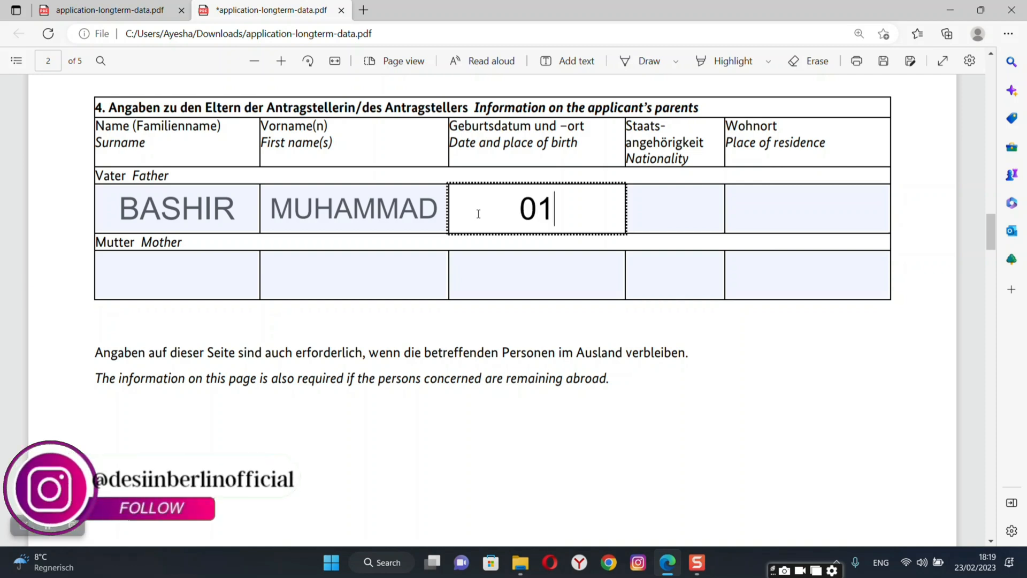
pyautogui.write(',01,1')
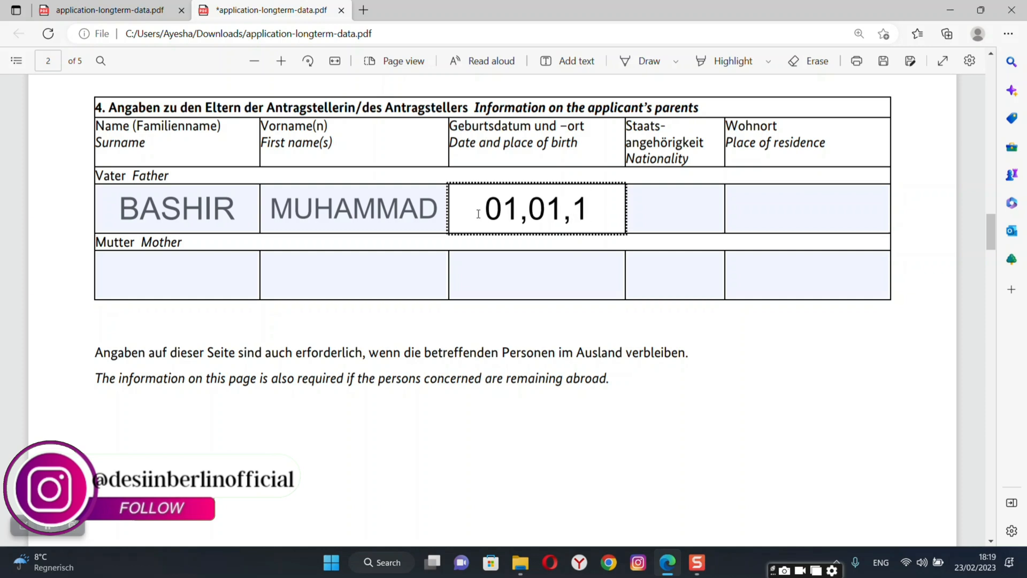
pyautogui.write('9')
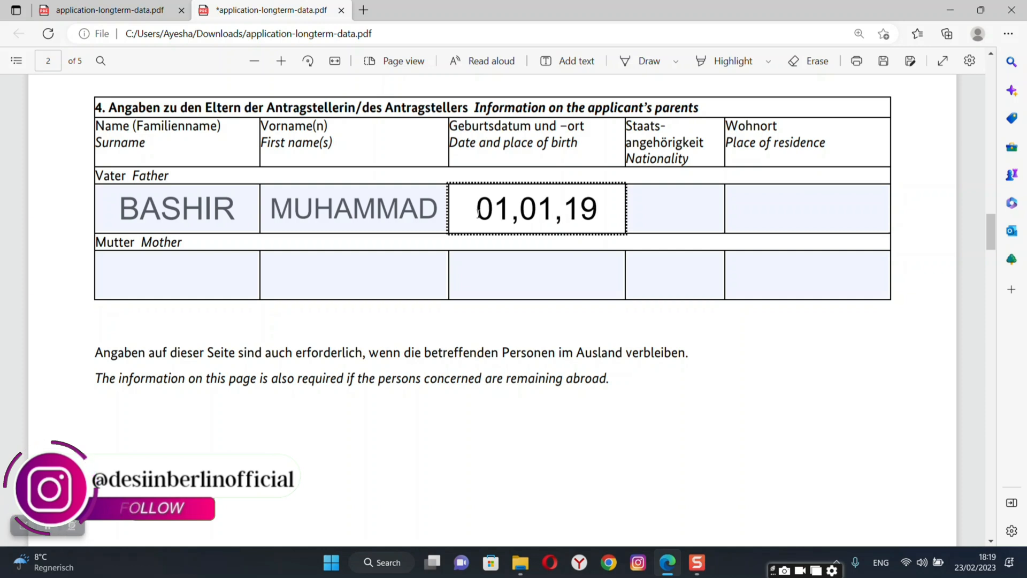
pyautogui.write('7')
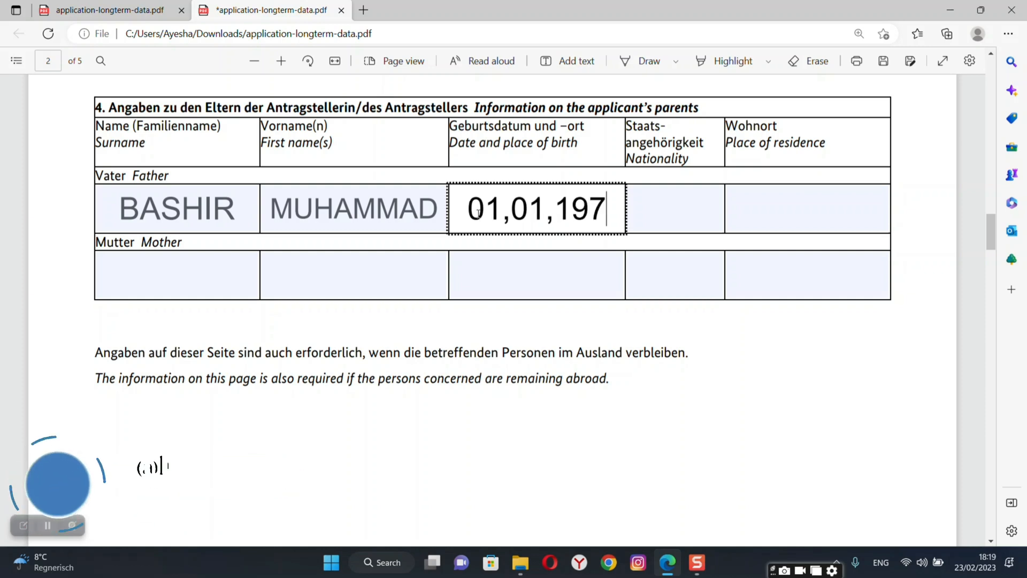
pyautogui.press('BackSpace')
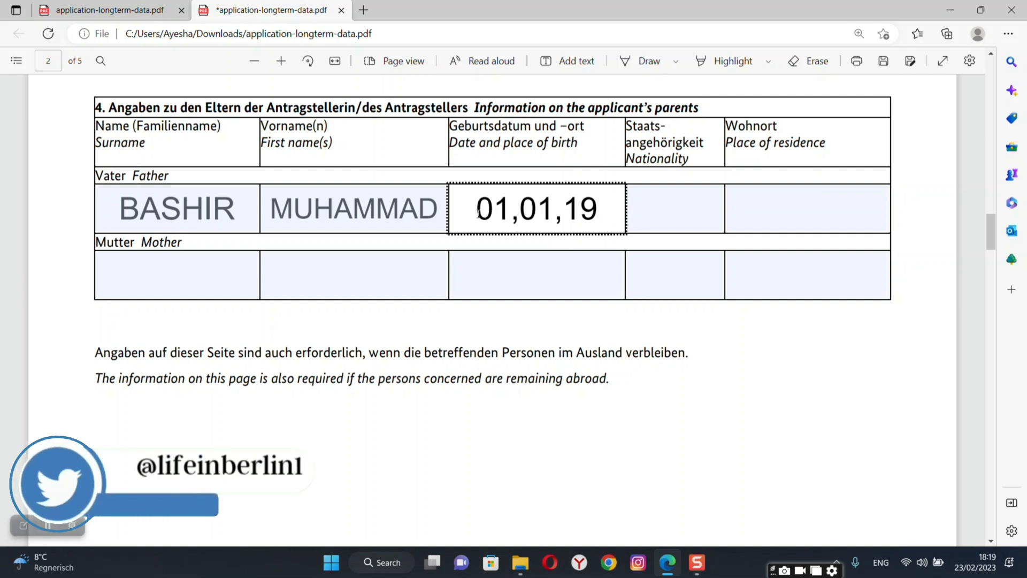
pyautogui.write('65')
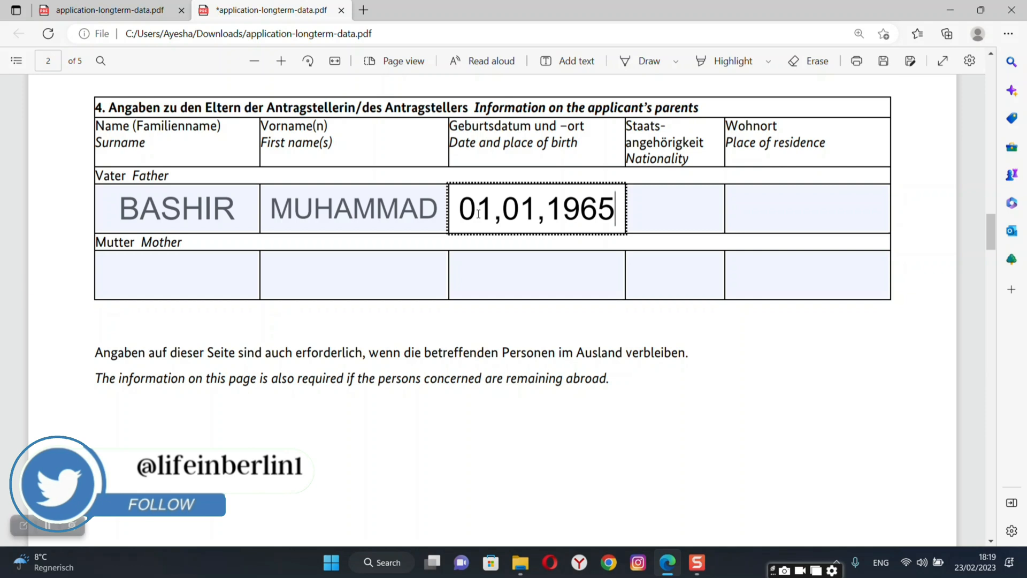
pyautogui.press('Return')
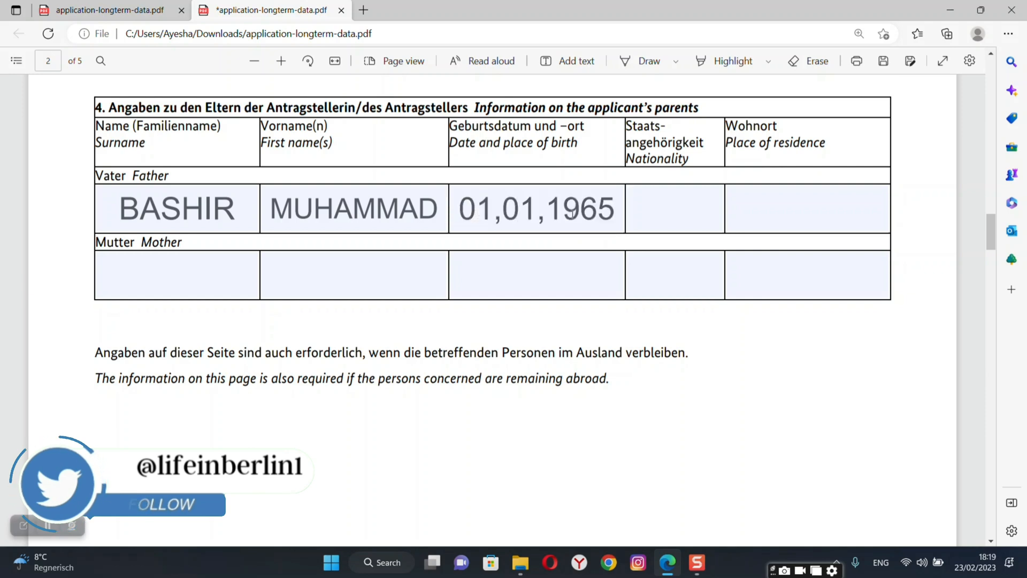
pyautogui.click(613, 212)
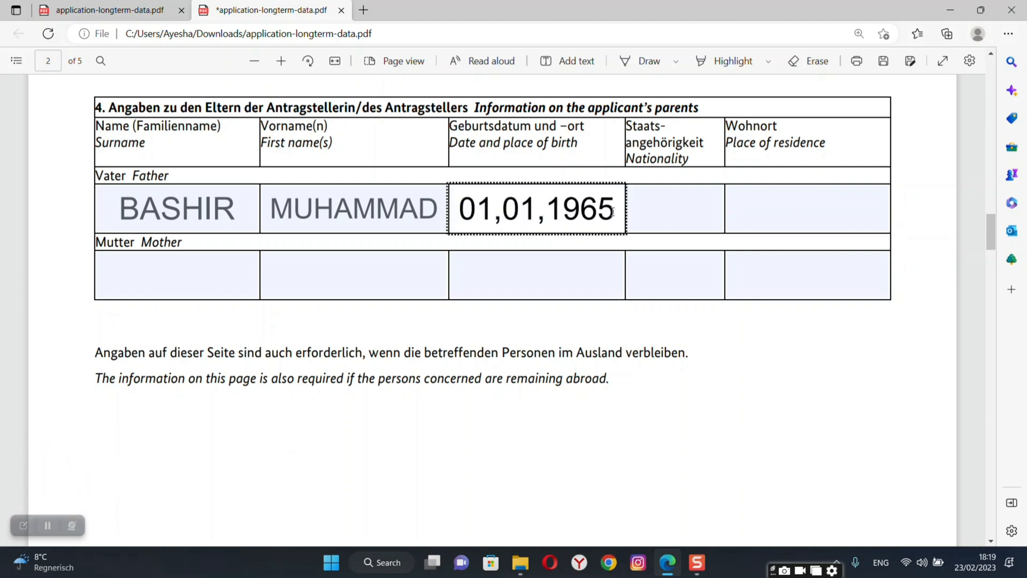
pyautogui.press('Return')
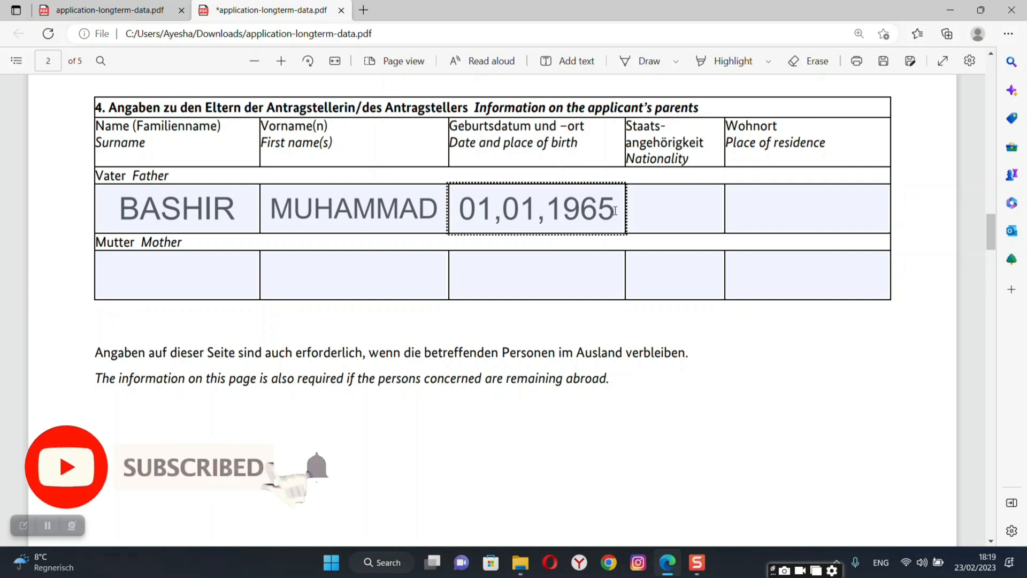
pyautogui.click(616, 210)
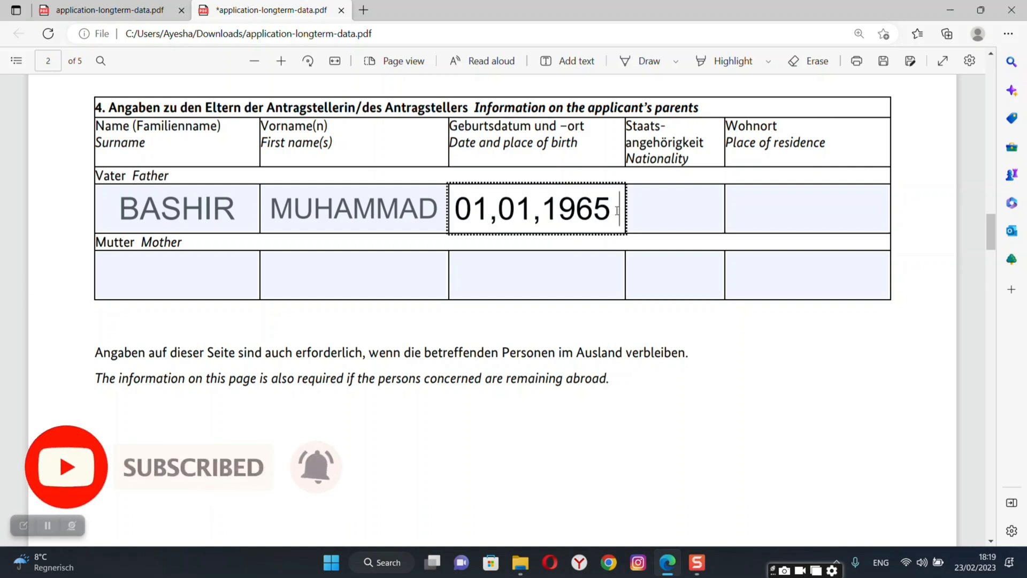
pyautogui.write('FAI')
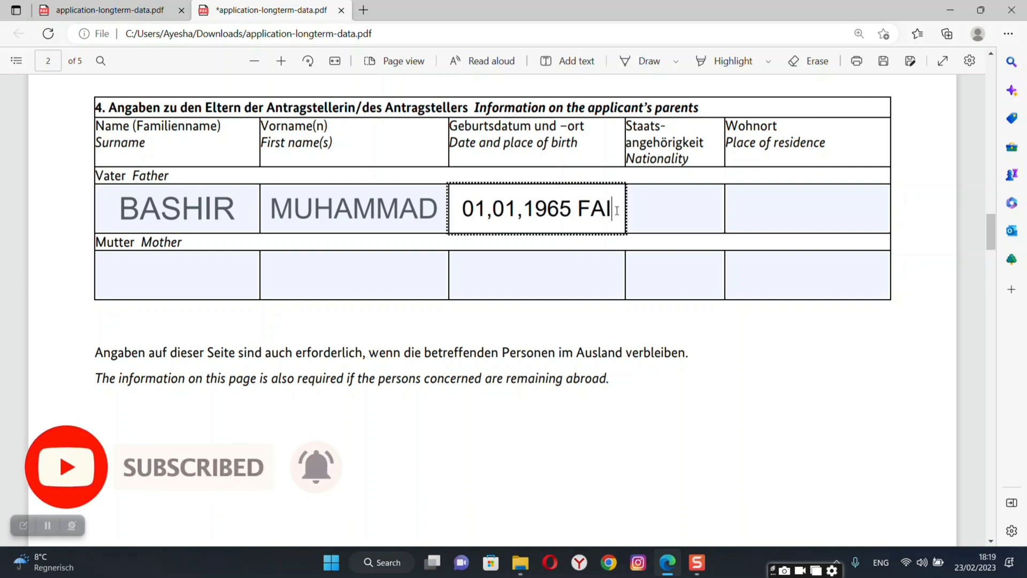
pyautogui.write('SALABAD')
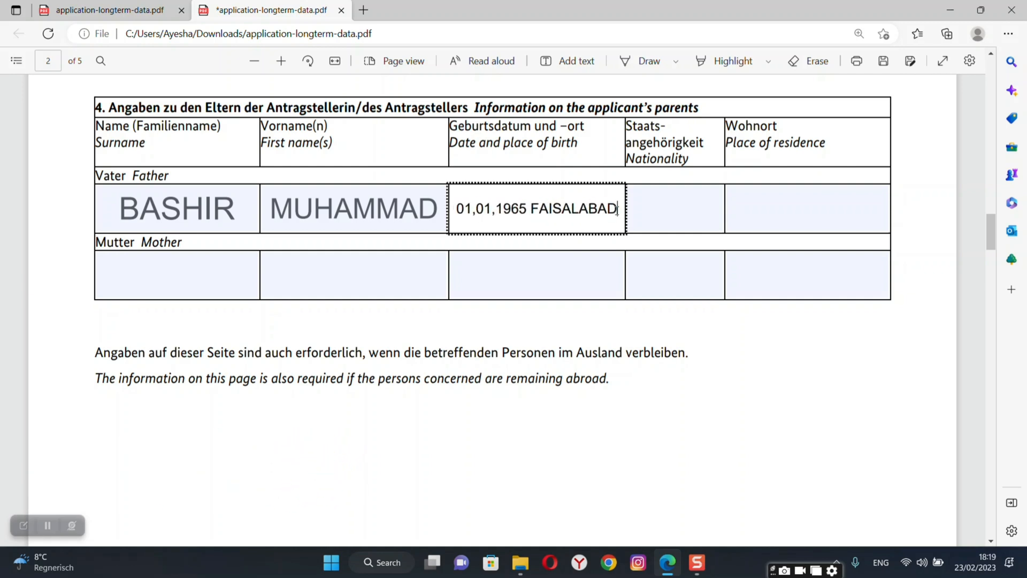
pyautogui.click(530, 208)
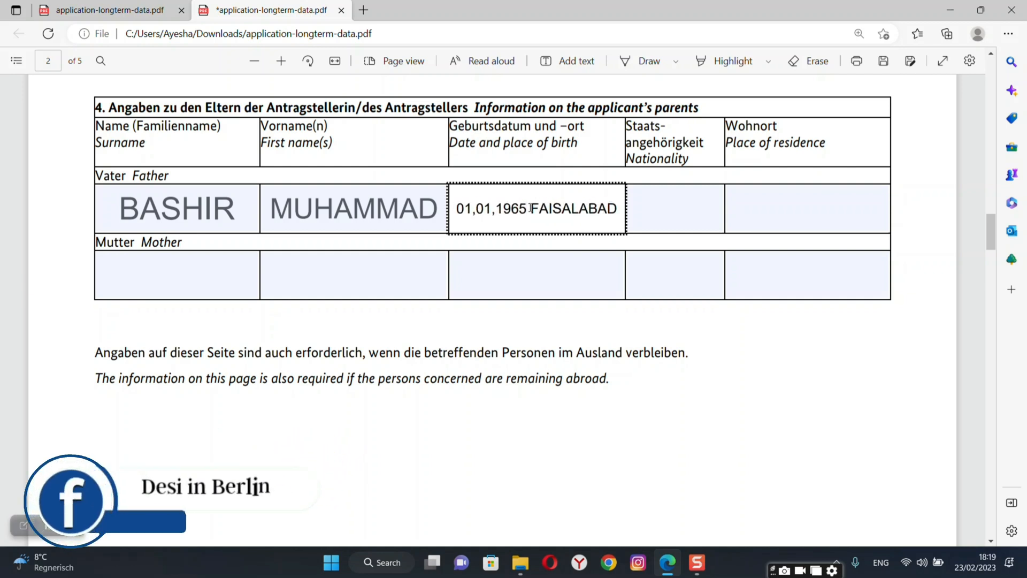
pyautogui.press('Return')
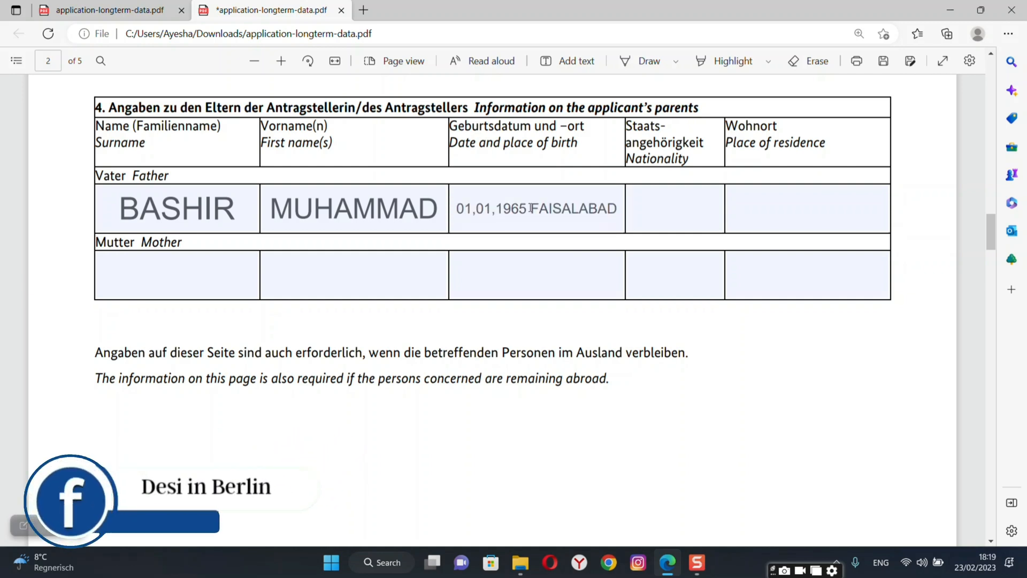
# Set the father's nationality to PAKISTANI and place of residence to FAISALABAD.
pyautogui.click(660, 209)
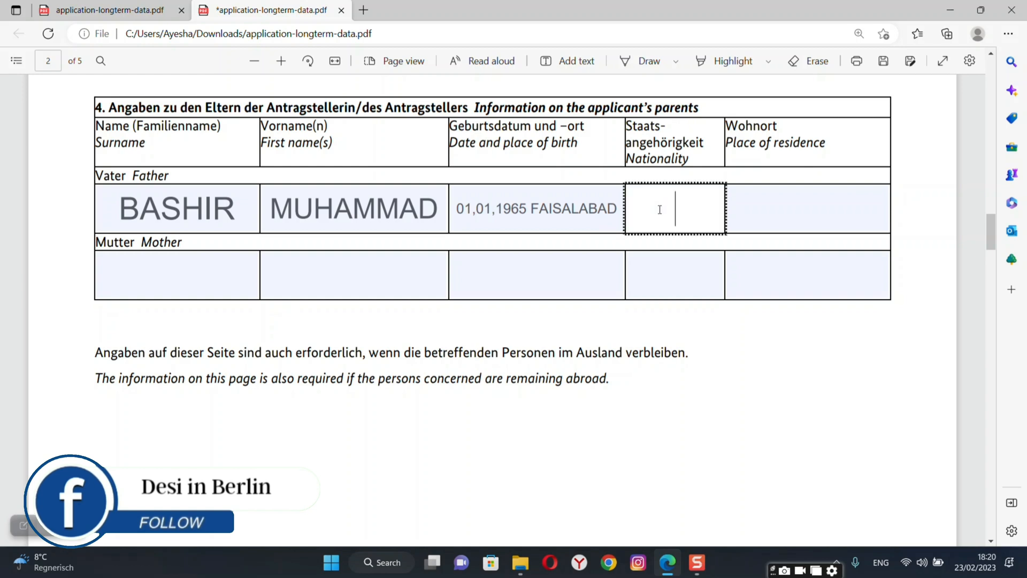
pyautogui.write('PAKISTANI')
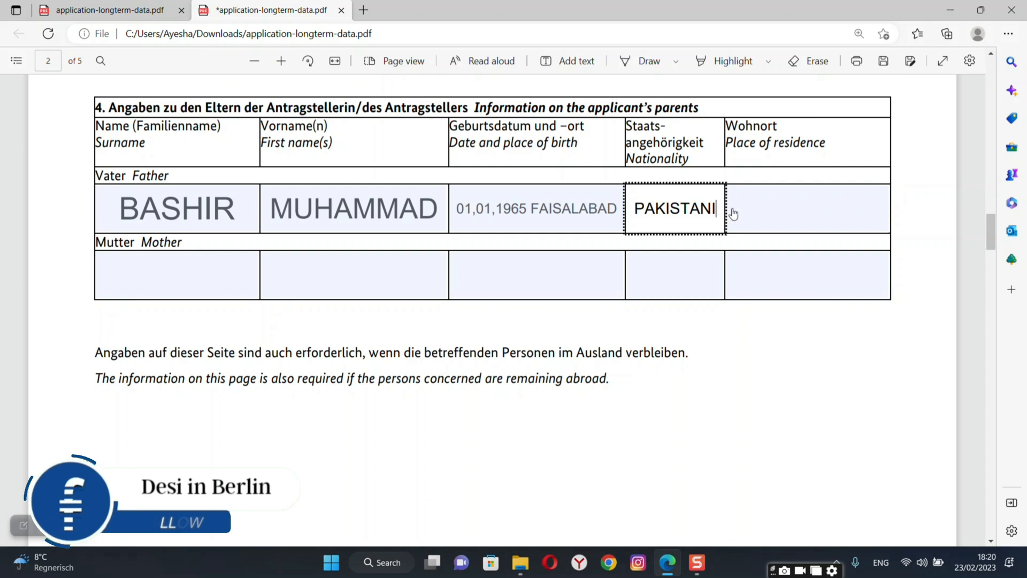
pyautogui.click(779, 212)
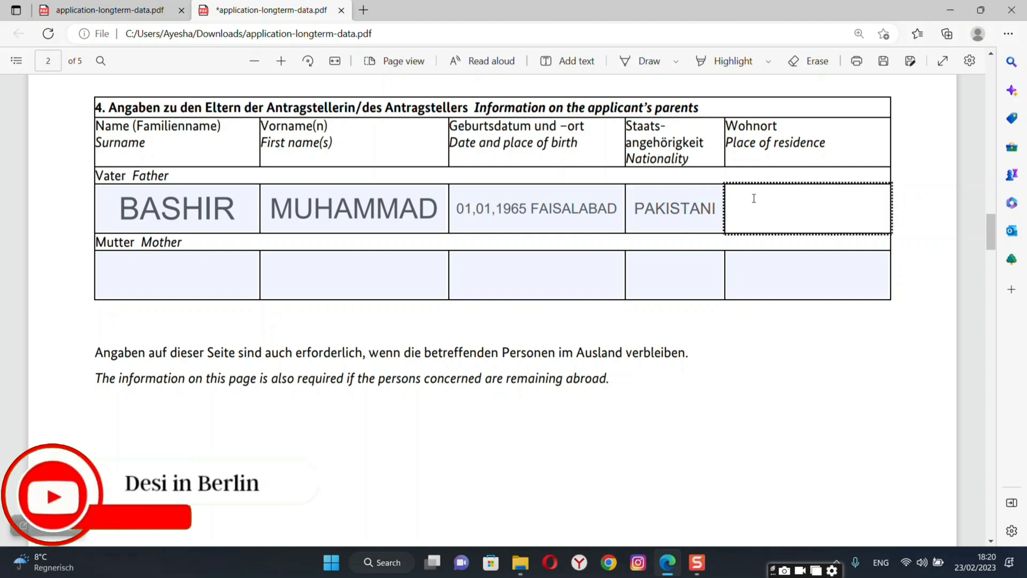
pyautogui.write('FAI')
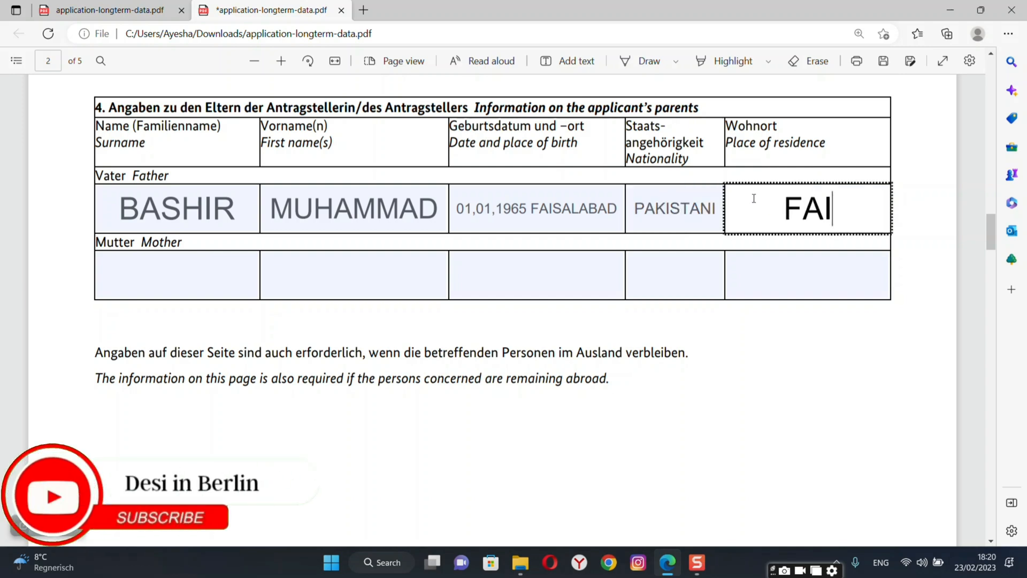
pyautogui.write('SALABAD')
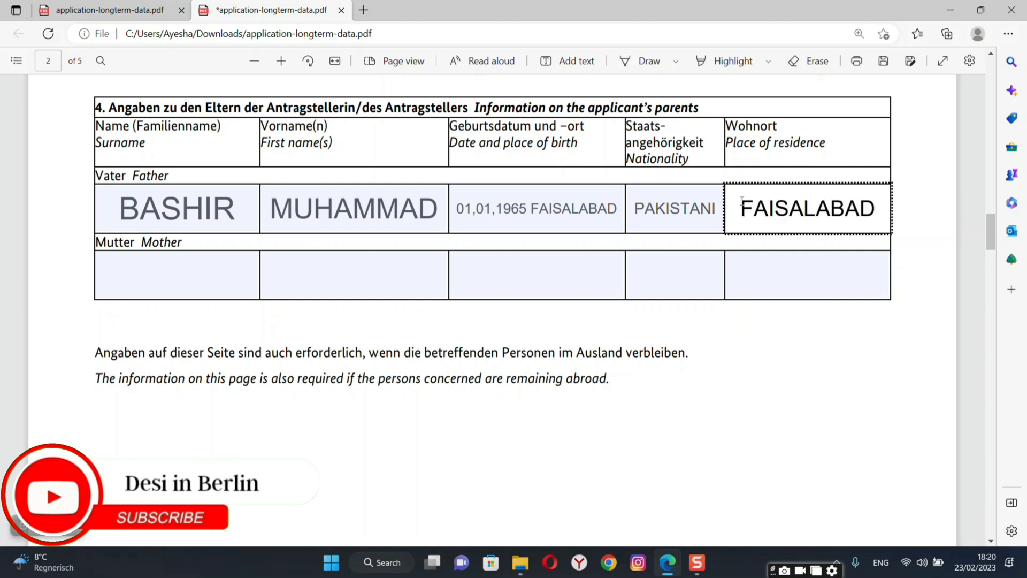
pyautogui.click(176, 291)
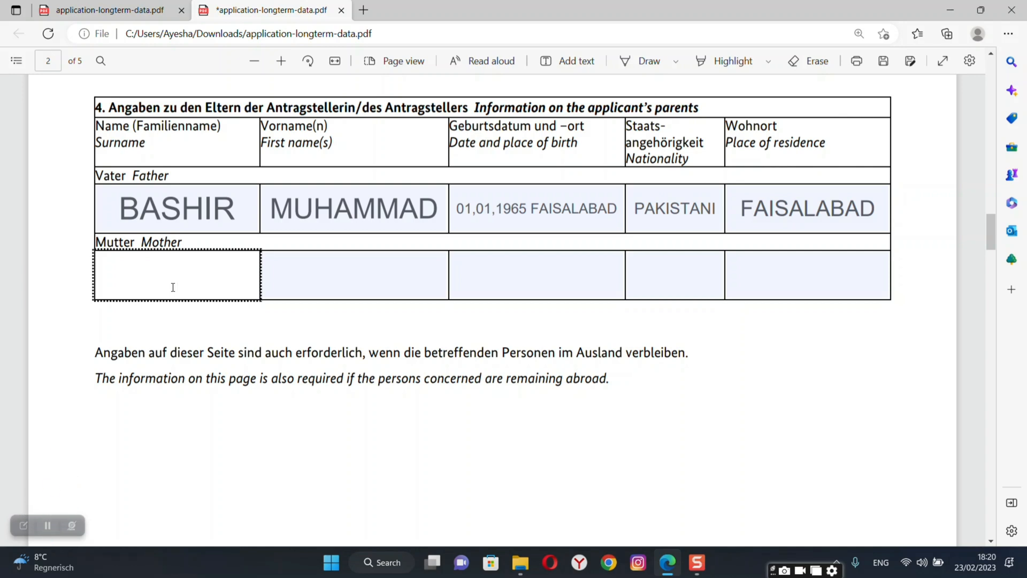
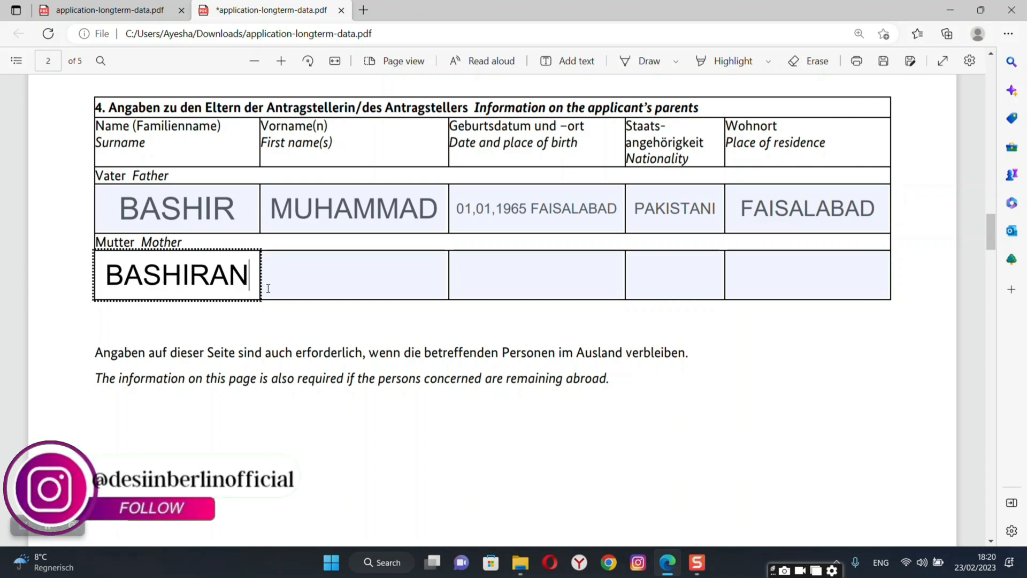
# Correct the mother's surname and re-enter her first name in the parents table.
pyautogui.click(305, 275)
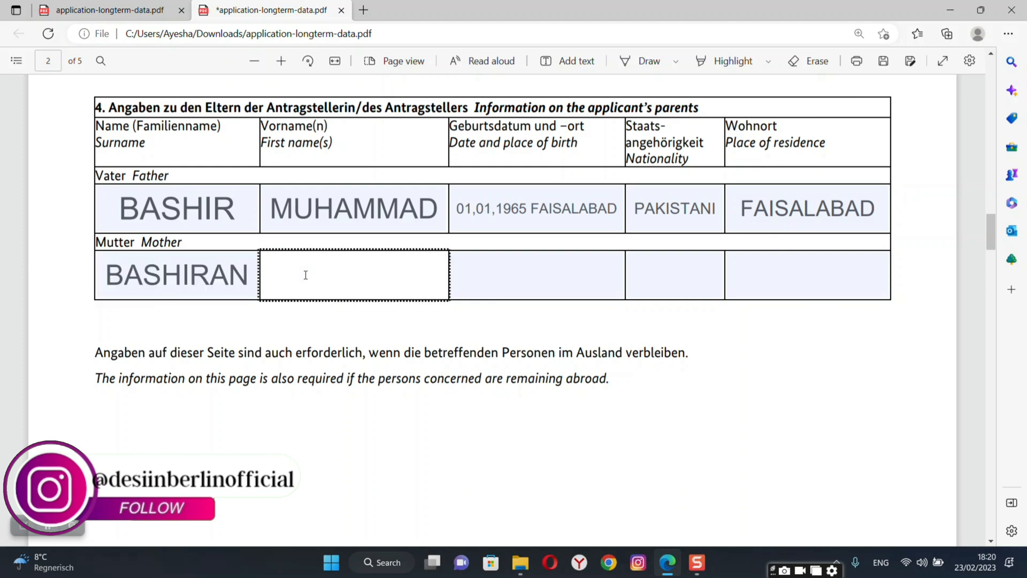
pyautogui.click(250, 276)
pyautogui.press('BackSpace')
pyautogui.press('BackSpace')
pyautogui.press('BackSpace')
pyautogui.press('BackSpace')
pyautogui.press('BackSpace')
pyautogui.press('BackSpace')
pyautogui.press('BackSpace')
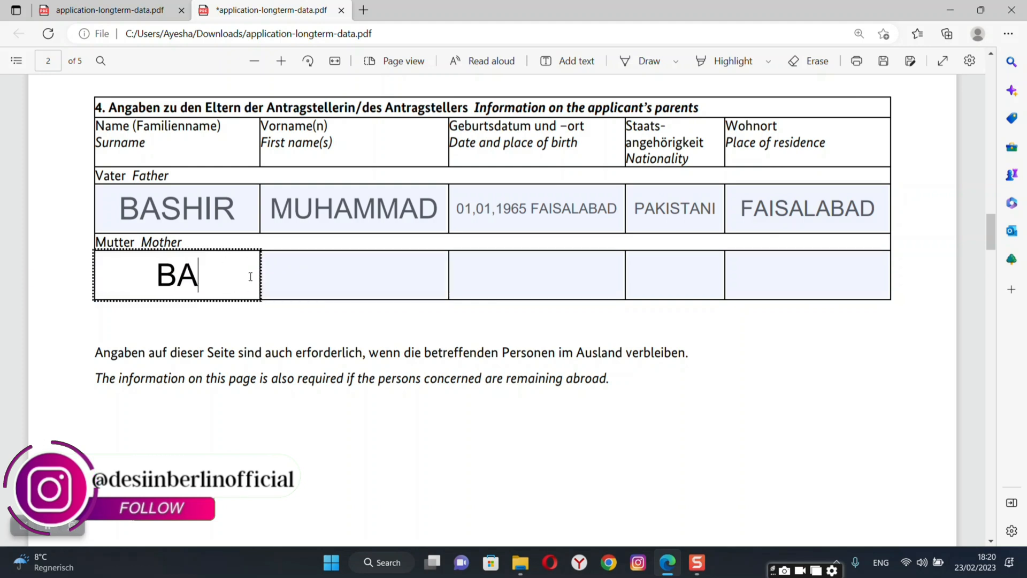
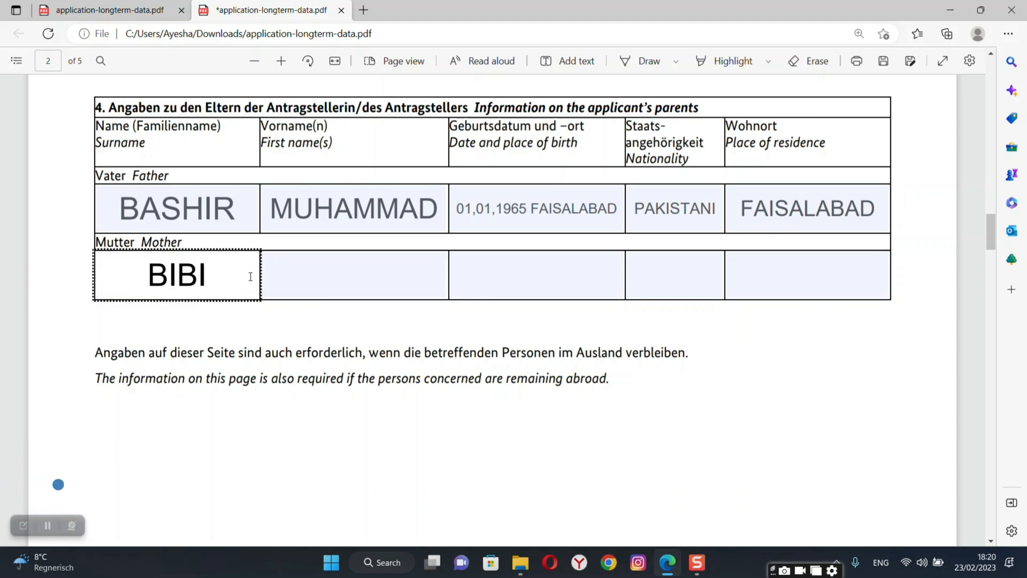
pyautogui.click(344, 282)
pyautogui.write('BASHI')
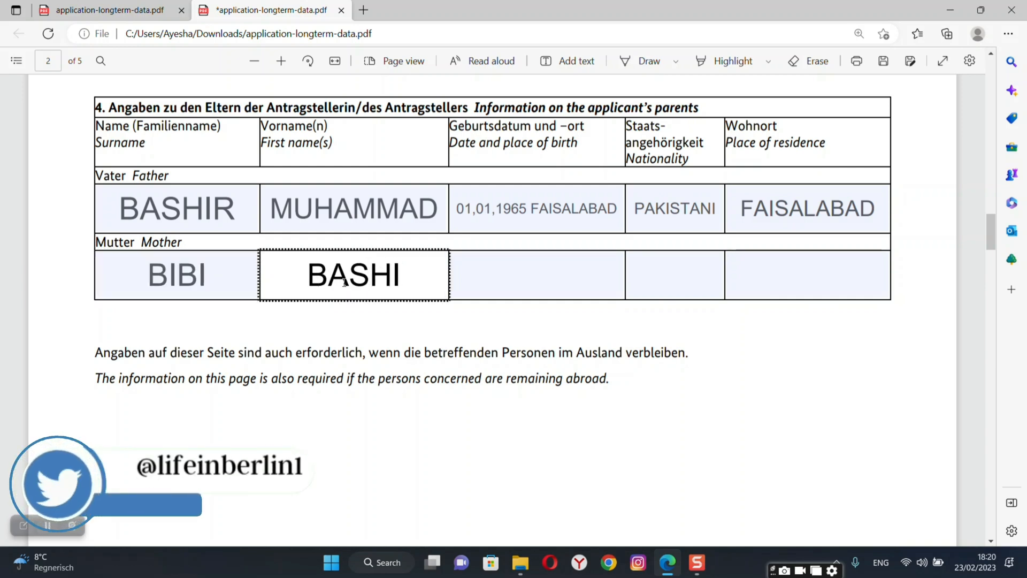
pyautogui.write('RAN')
pyautogui.click(527, 270)
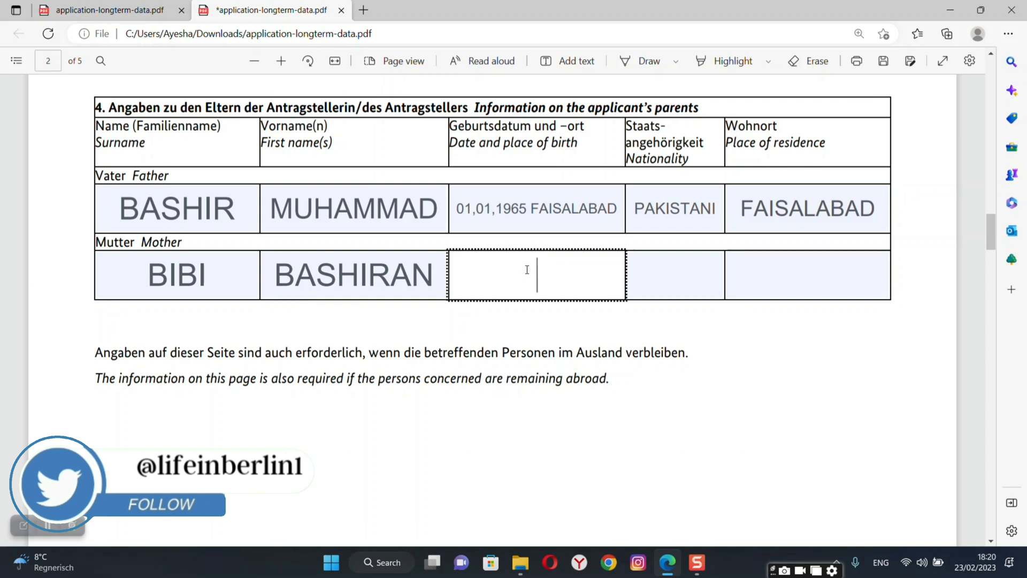
pyautogui.write('01.0')
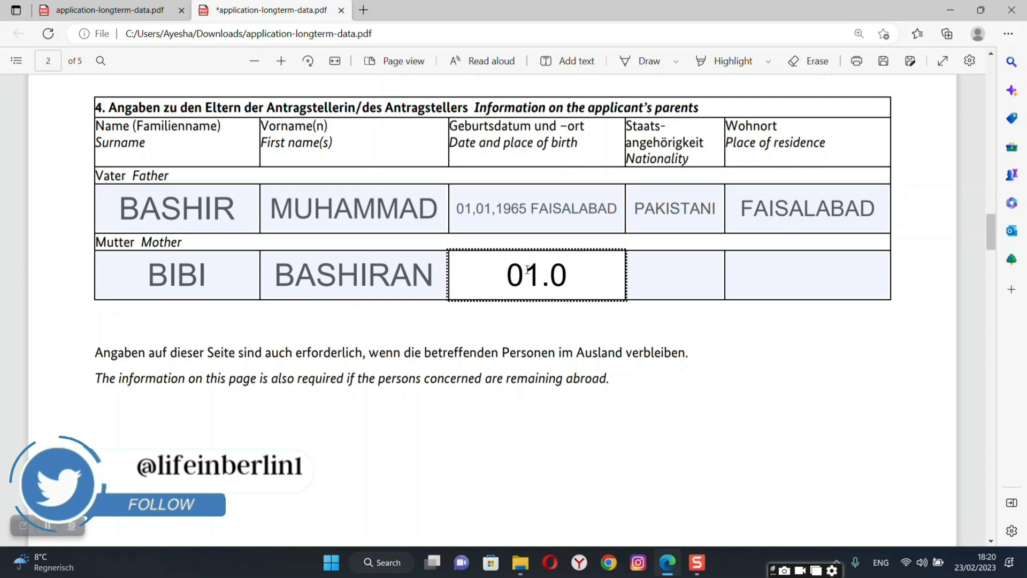
pyautogui.write('1,1')
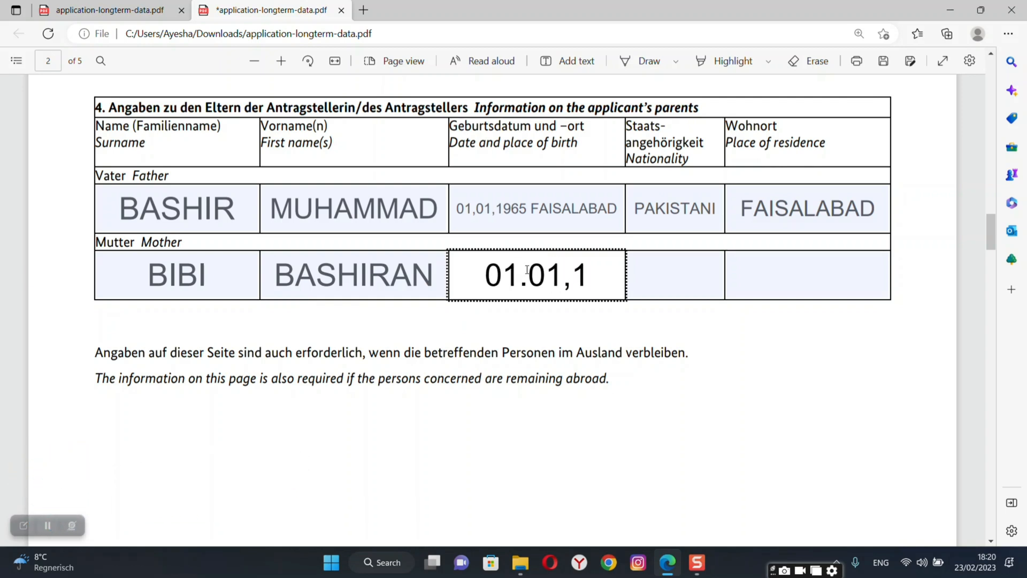
pyautogui.write('9')
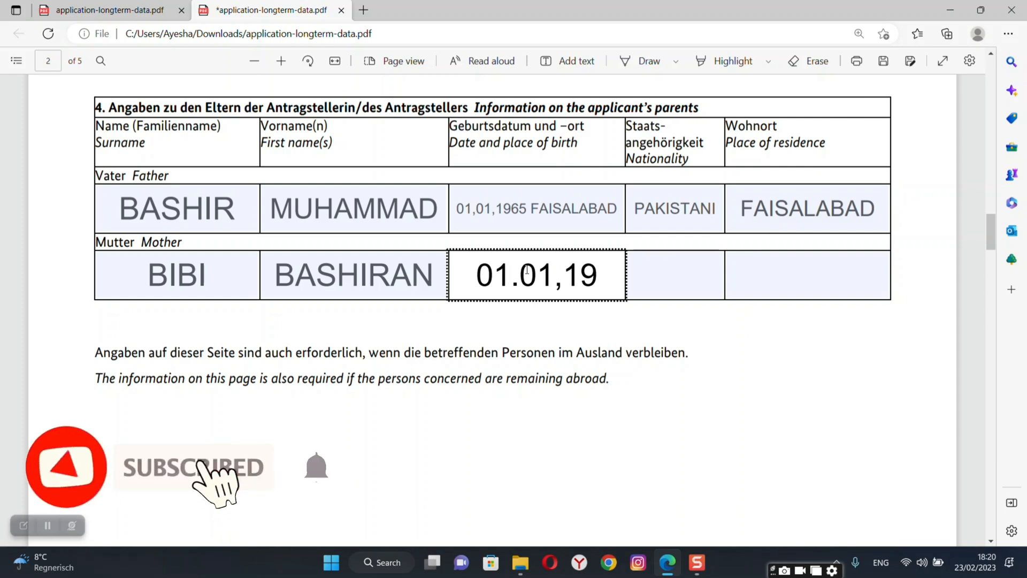
pyautogui.write('68')
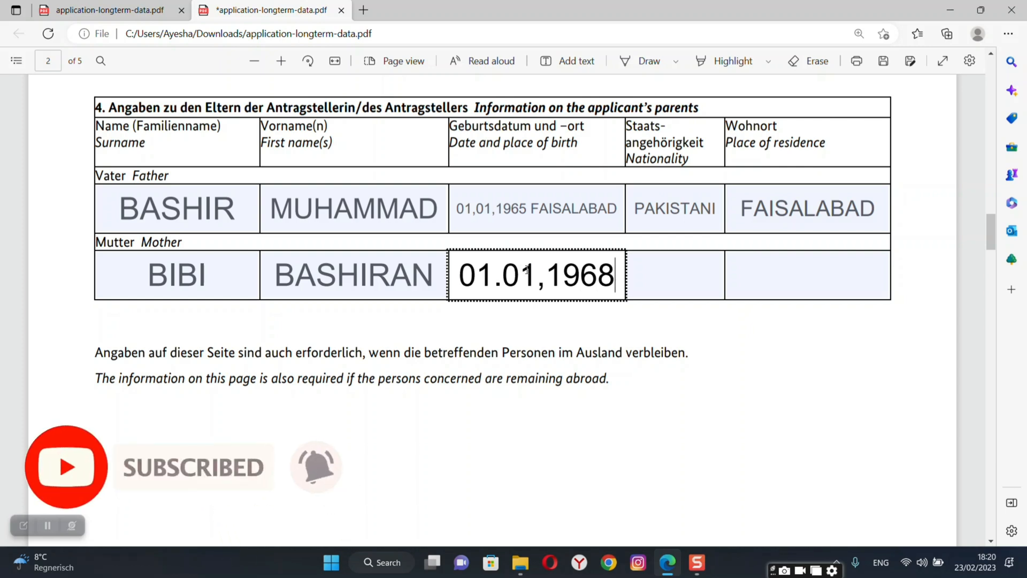
pyautogui.write(' FA')
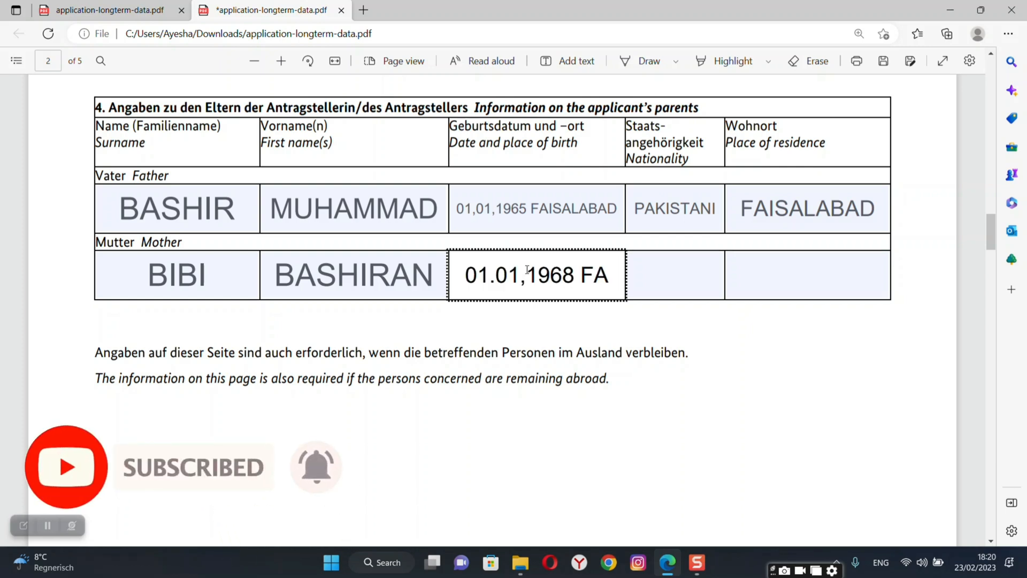
pyautogui.press('BackSpace')
pyautogui.press('BackSpace')
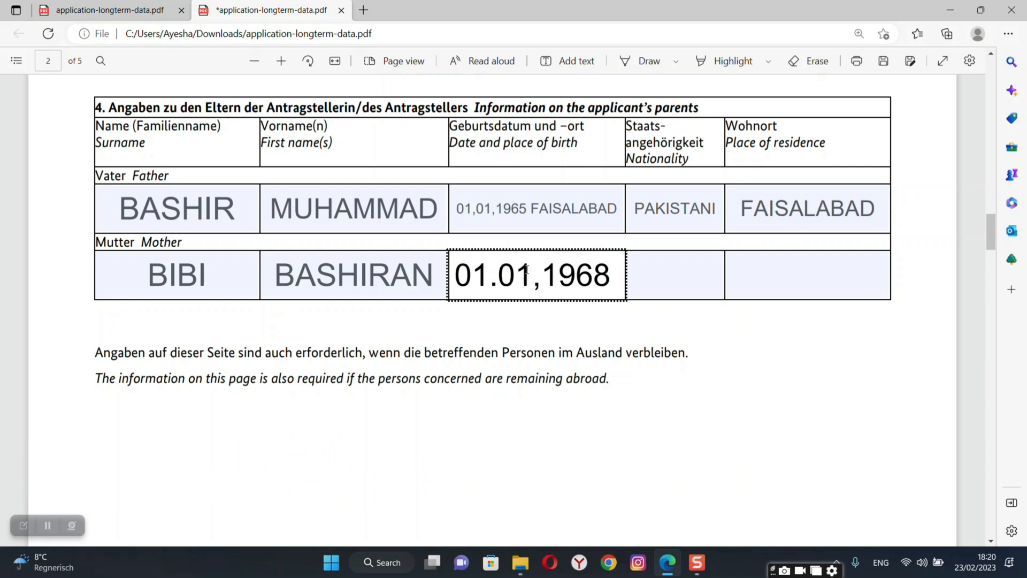
pyautogui.write('LAHORE')
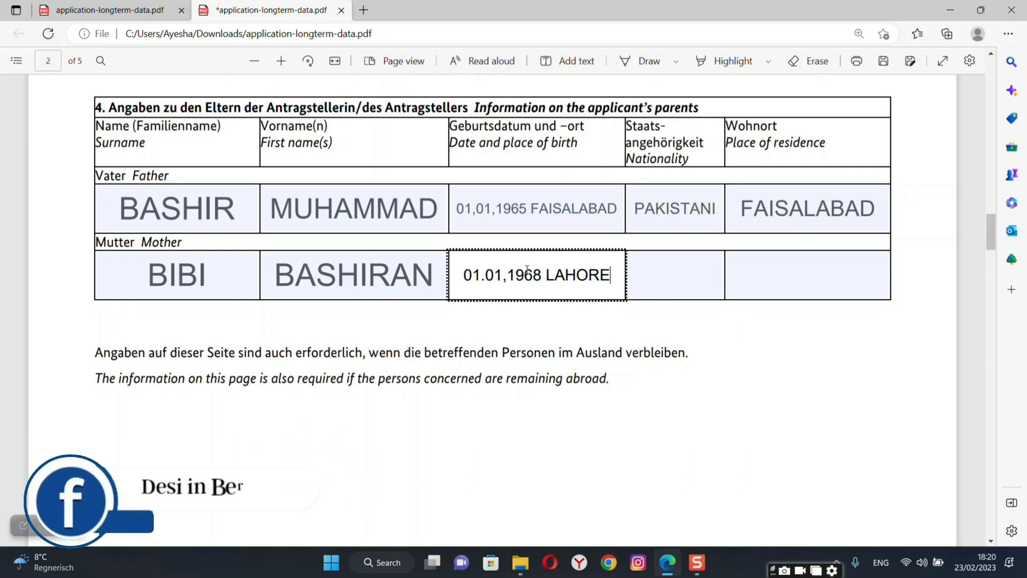
pyautogui.write('AKISTANI')
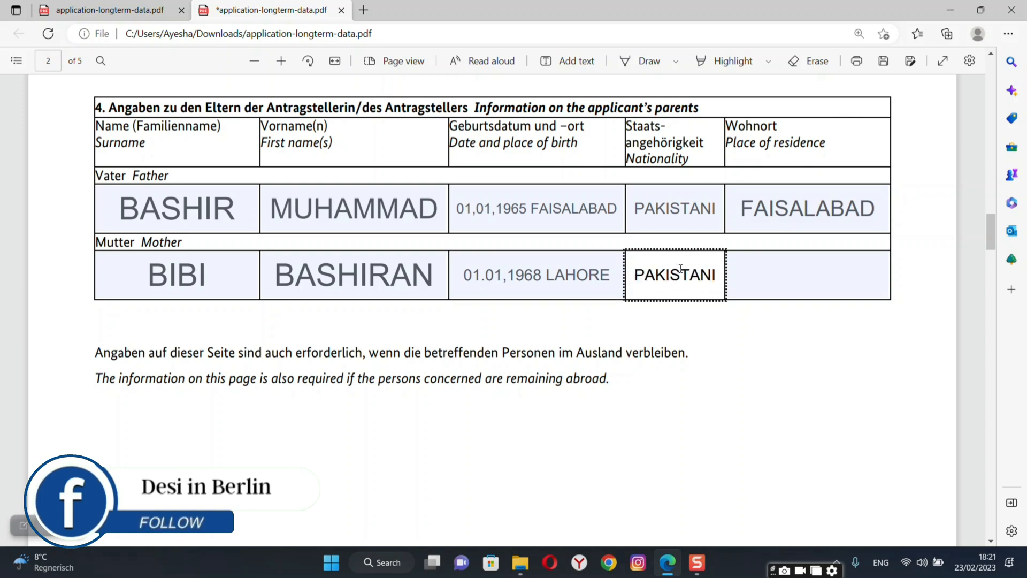
pyautogui.click(782, 267)
pyautogui.write('LA')
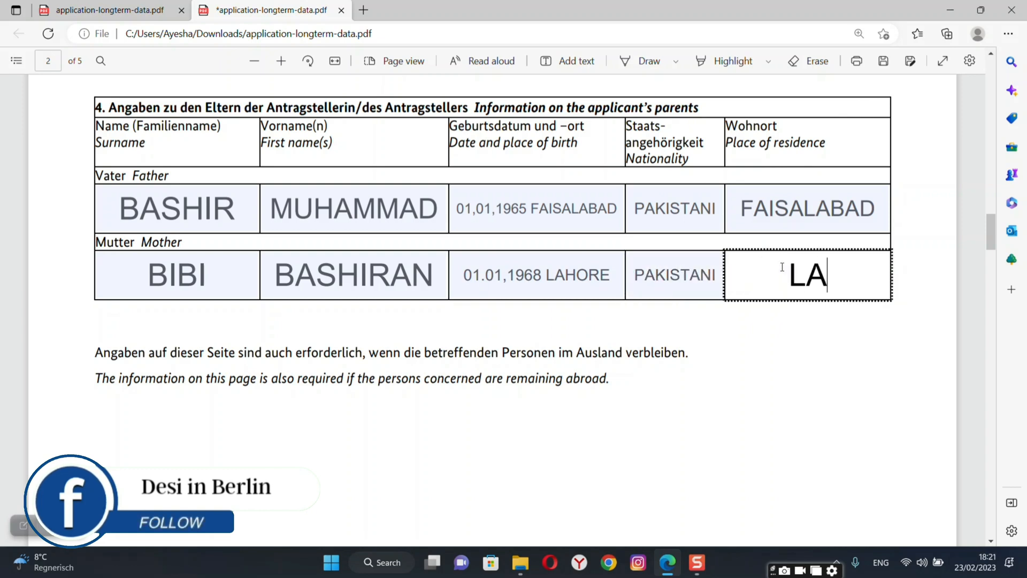
pyautogui.write('HO')
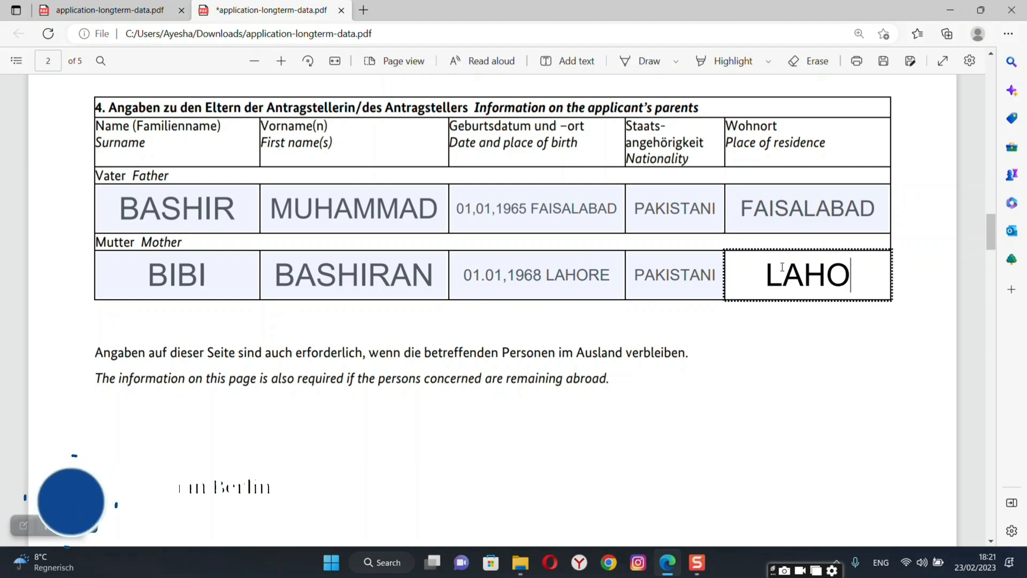
pyautogui.press('BackSpace')
pyautogui.press('BackSpace')
pyautogui.press('BackSpace')
pyautogui.press('BackSpace')
pyautogui.write('FAI')
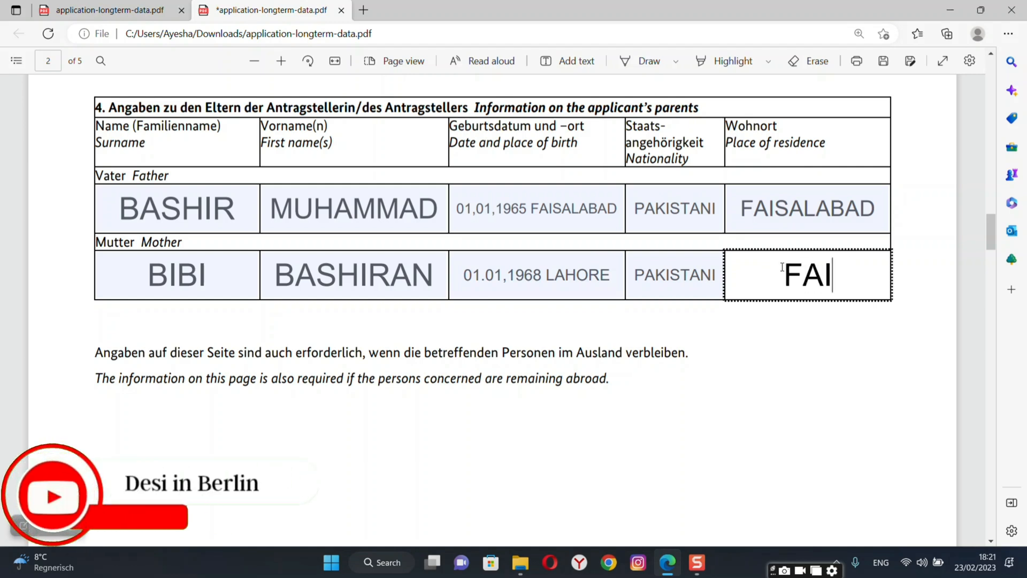
pyautogui.write('SALABAD')
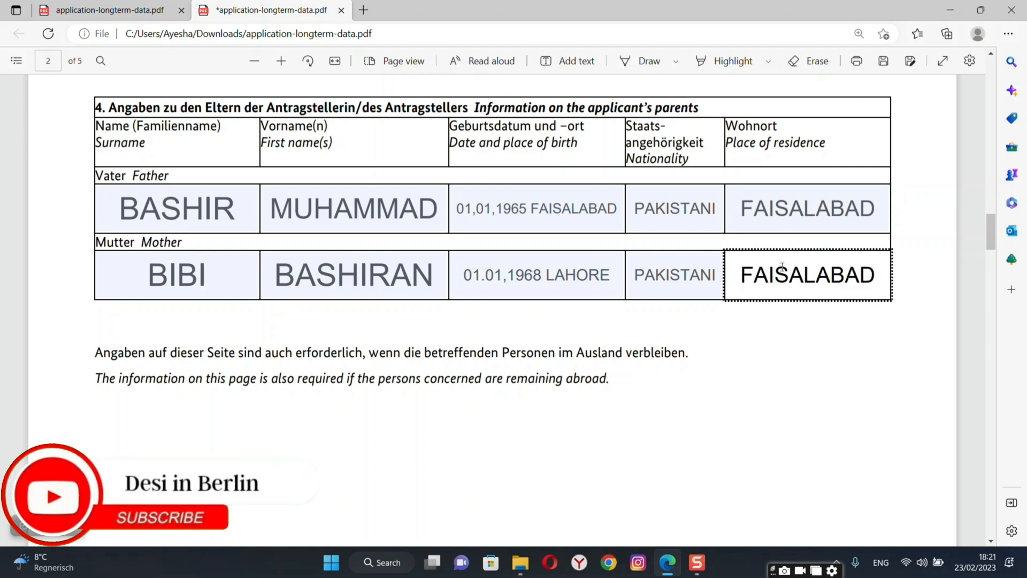
pyautogui.click(865, 348)
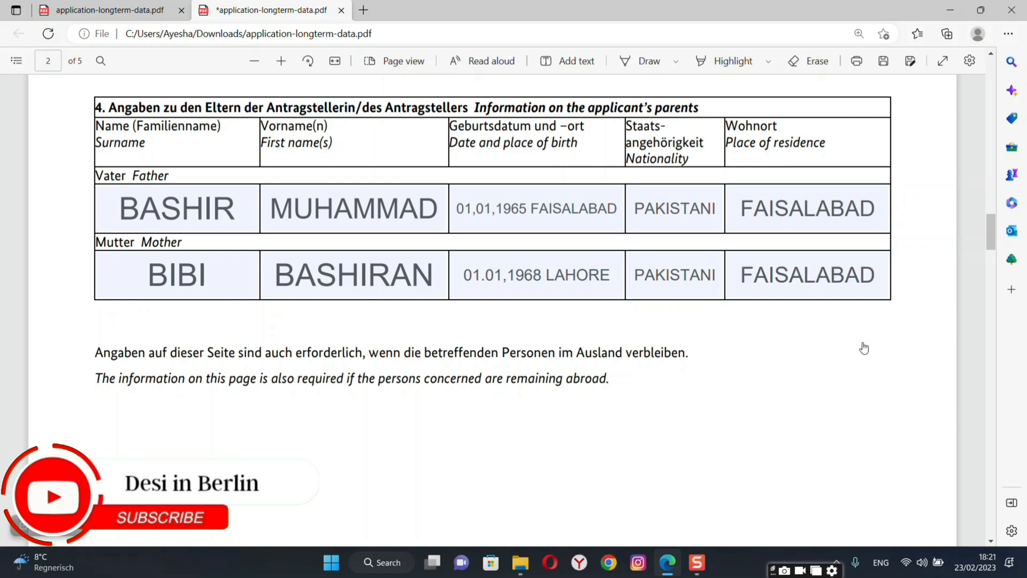
# Tick No for previous stays in Germany and enter NO in the first stay's from and to dates.
pyautogui.scroll(-10, 864, 349)
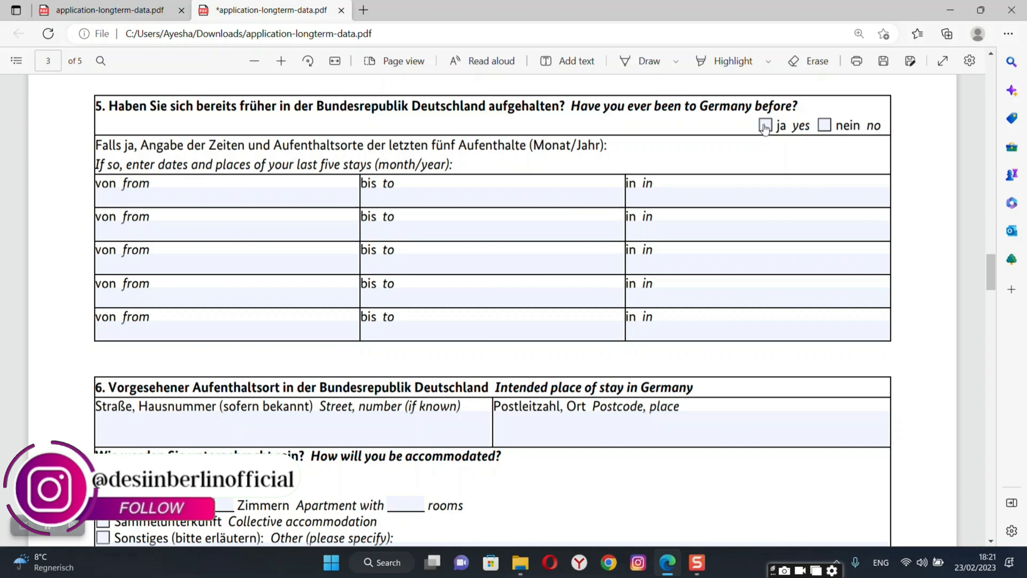
pyautogui.click(825, 127)
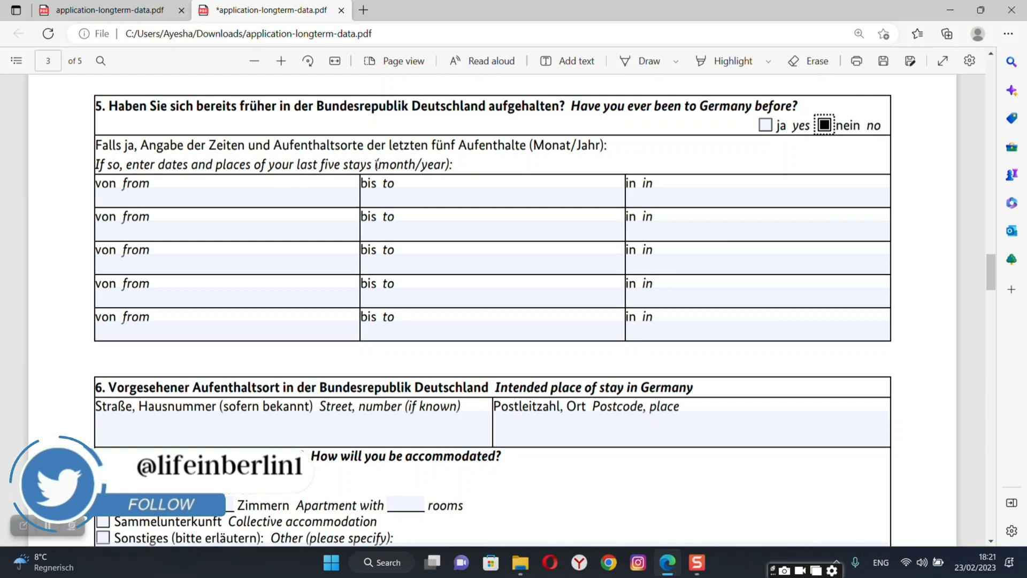
pyautogui.click(248, 199)
pyautogui.write('NO')
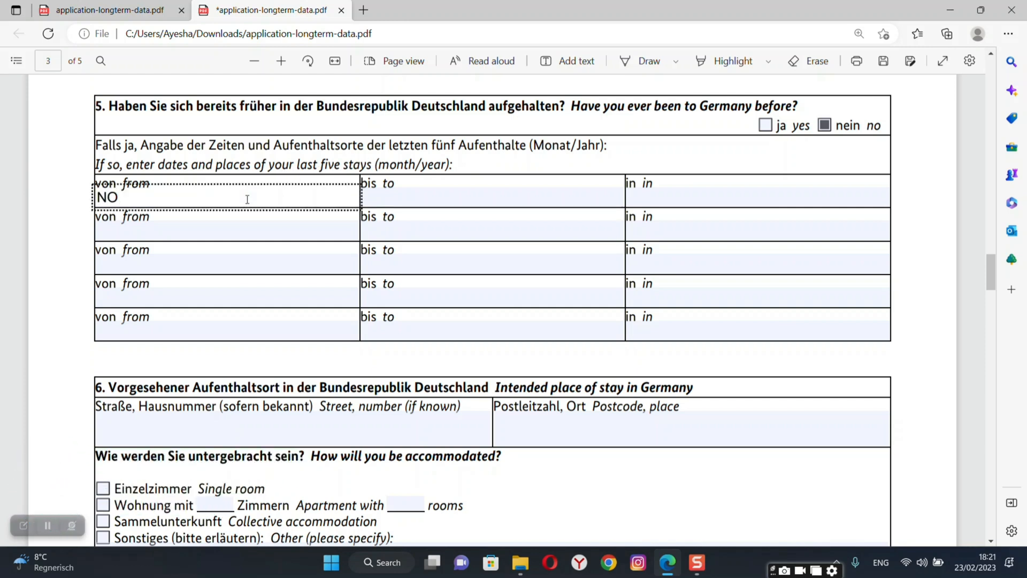
pyautogui.click(407, 198)
pyautogui.write('NO')
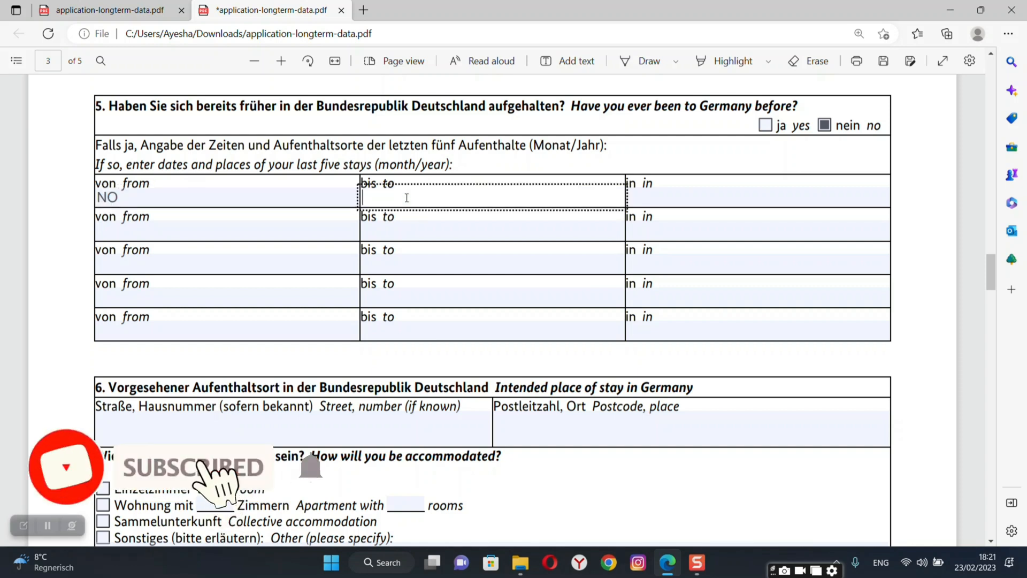
pyautogui.click(653, 201)
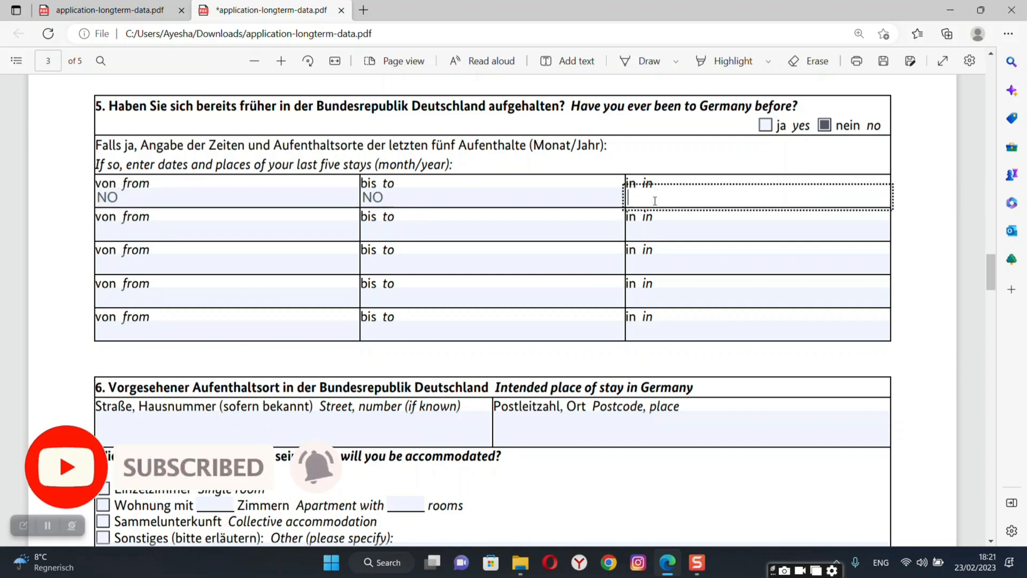
pyautogui.scroll(-3, 946, 275)
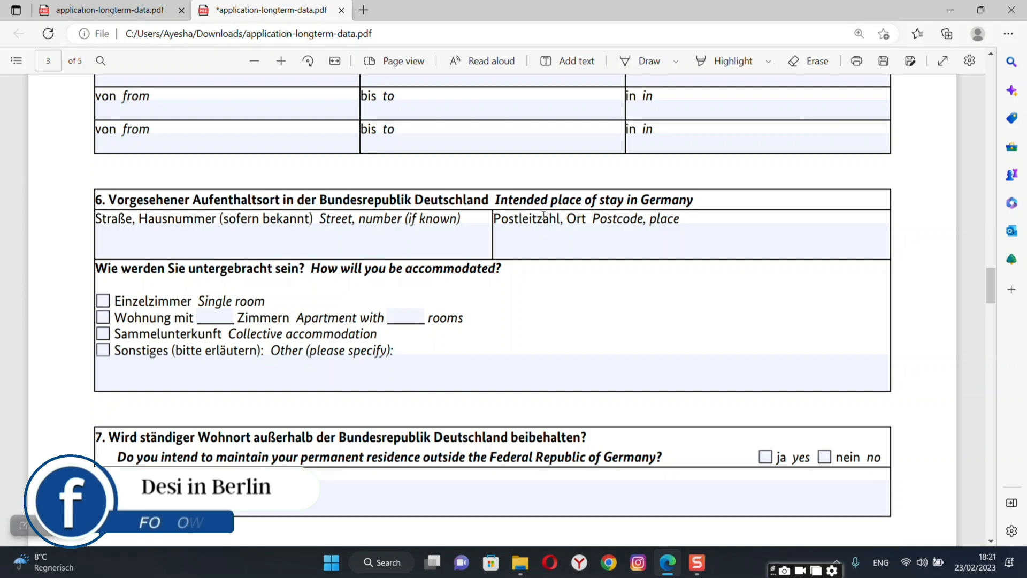
# Type the intended street with house number 10, then correct the postcode's extra digit.
pyautogui.click(409, 247)
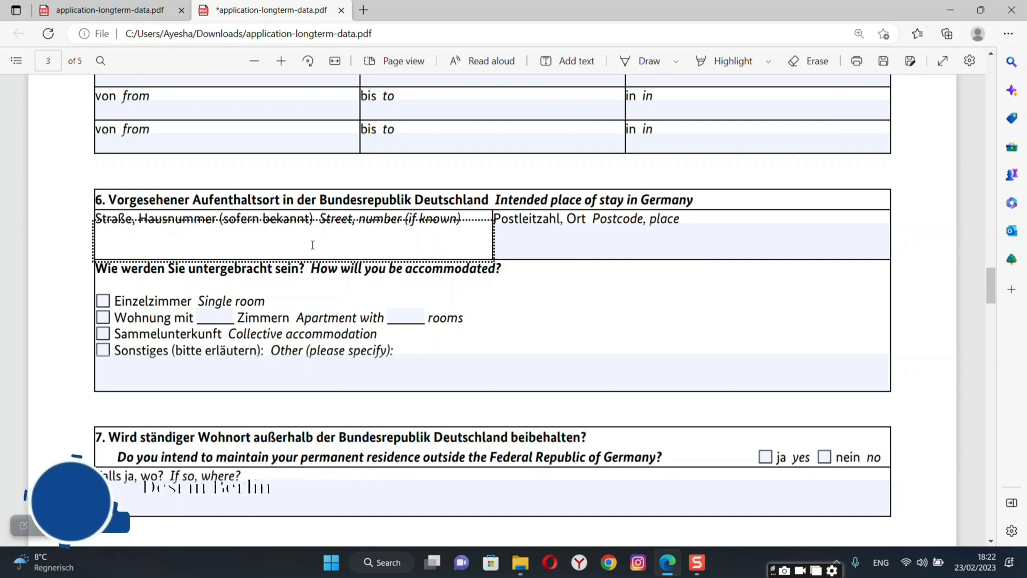
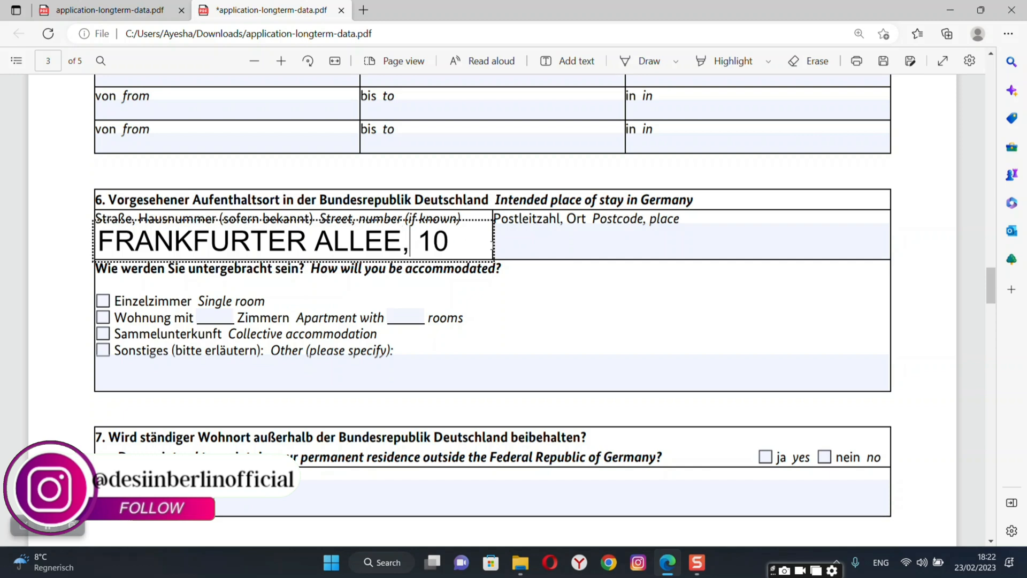
pyautogui.click(540, 247)
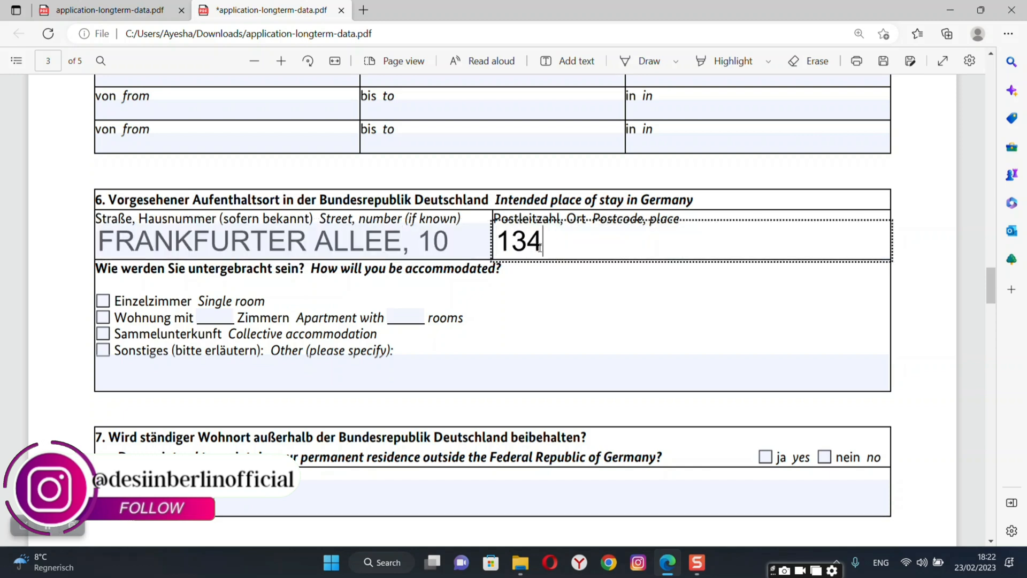
pyautogui.press('BackSpace')
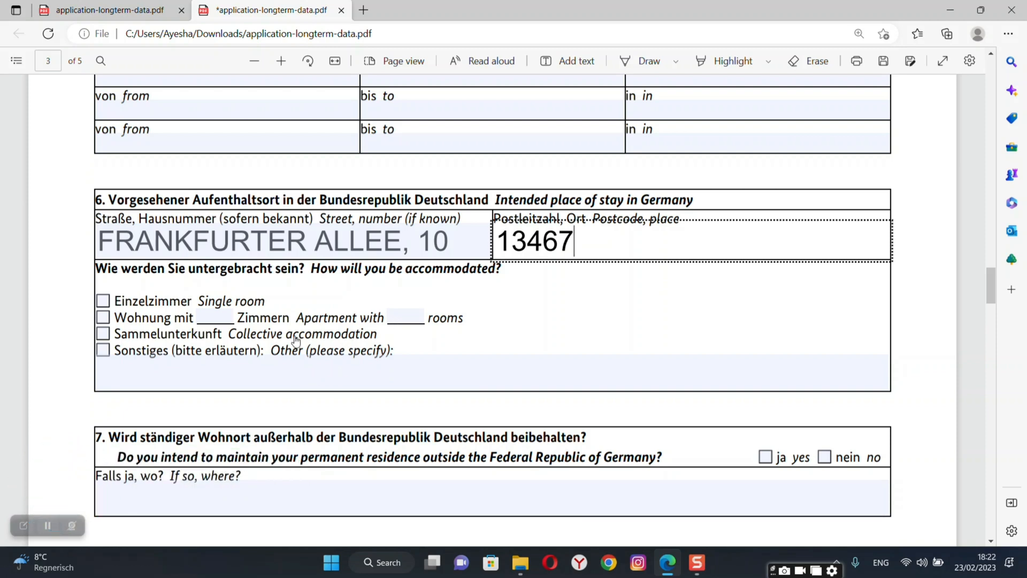
# Tick Apartment and enter 03 rooms in both the English and German room-count blanks.
pyautogui.click(104, 319)
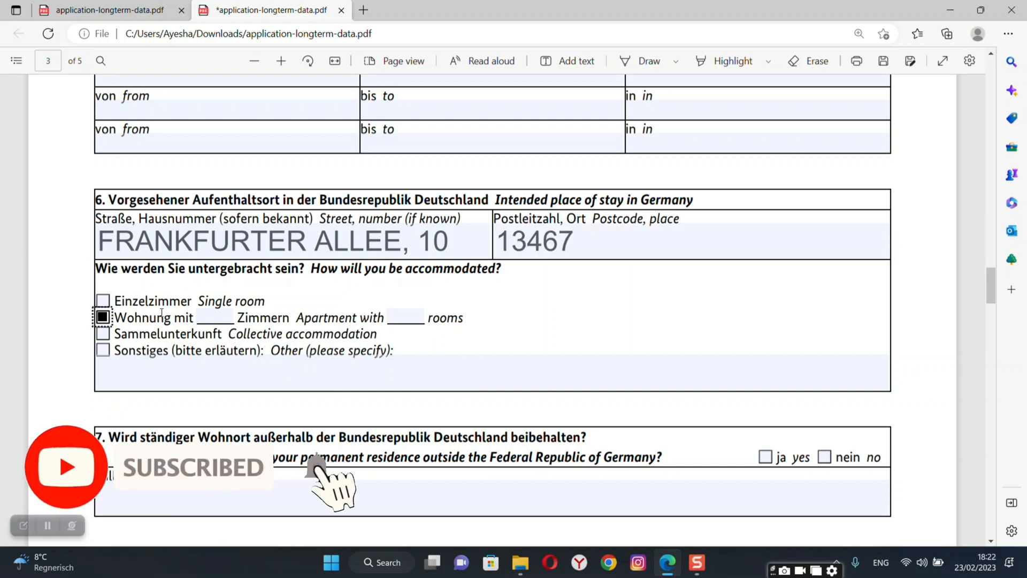
pyautogui.click(222, 319)
pyautogui.click(404, 319)
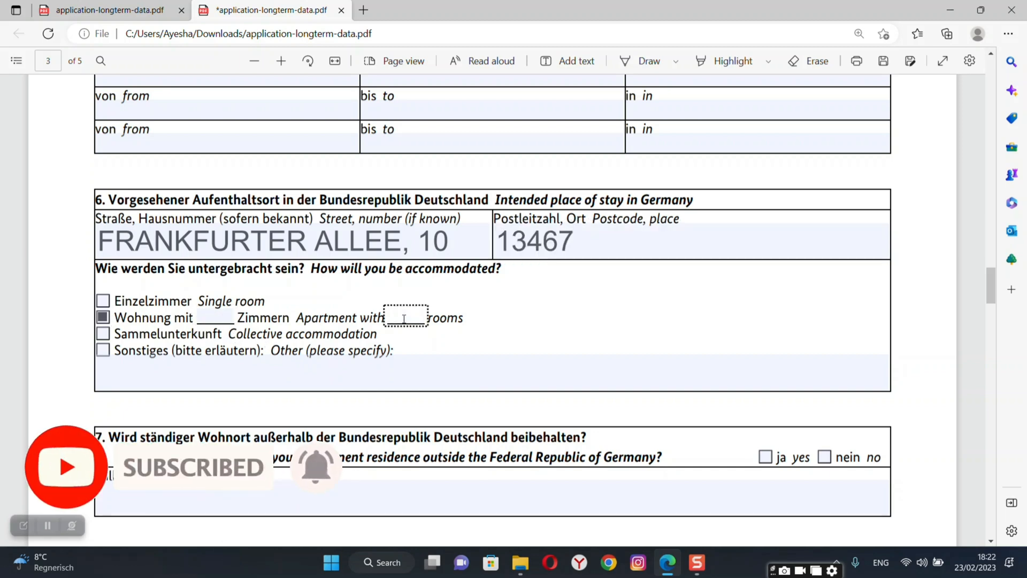
pyautogui.write('3')
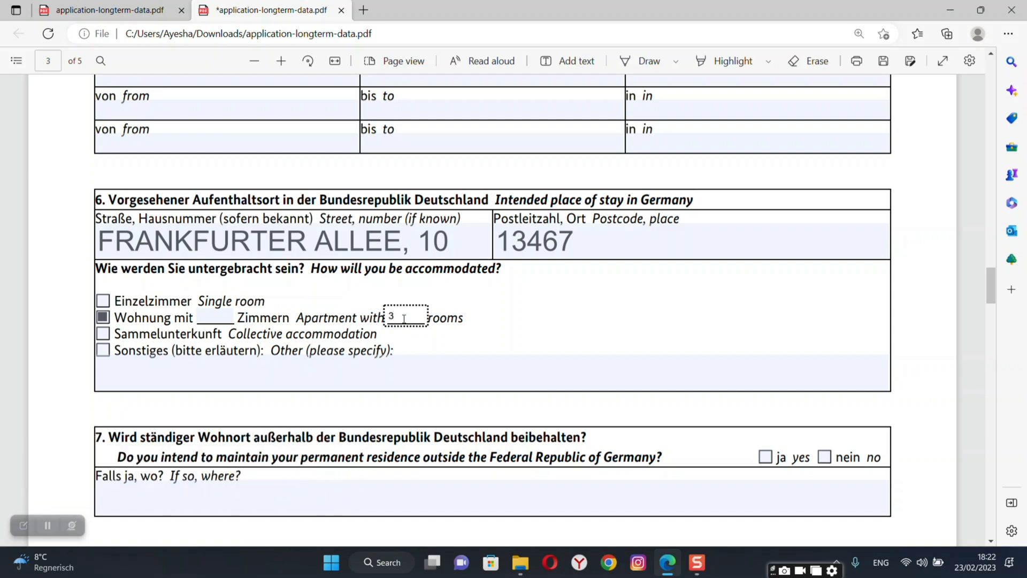
pyautogui.write('3')
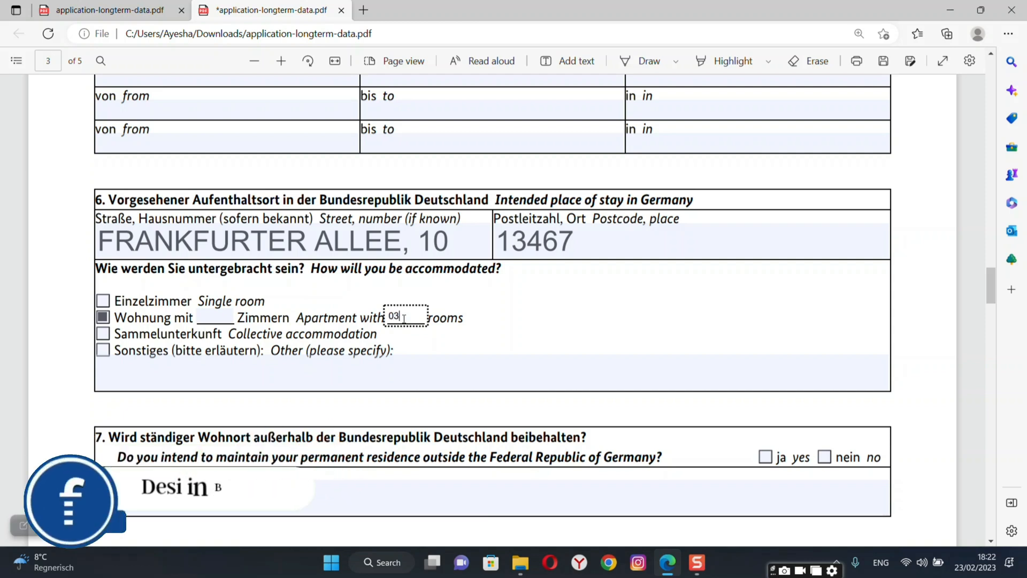
pyautogui.click(224, 316)
pyautogui.write('03')
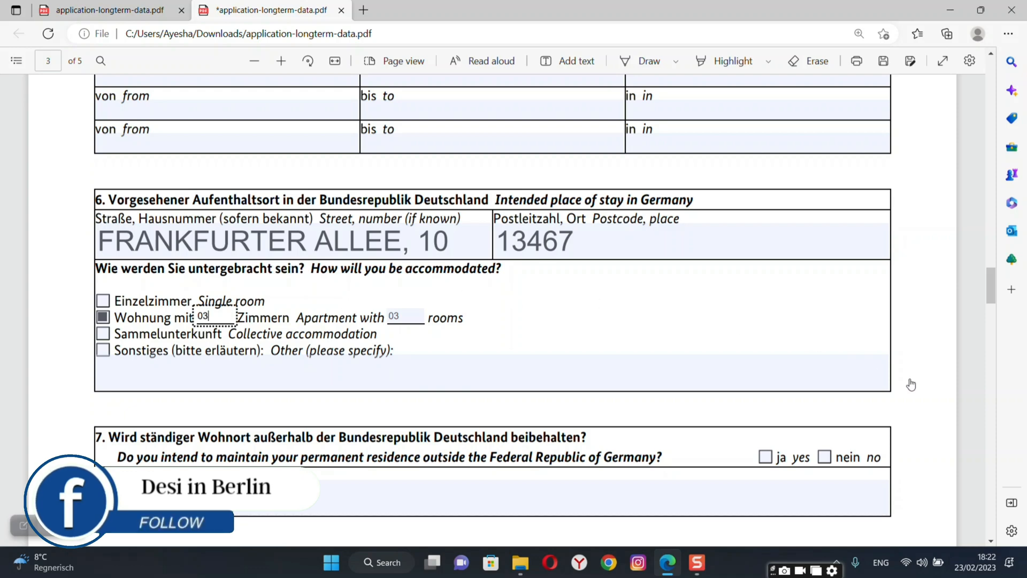
pyautogui.scroll(-3, 911, 384)
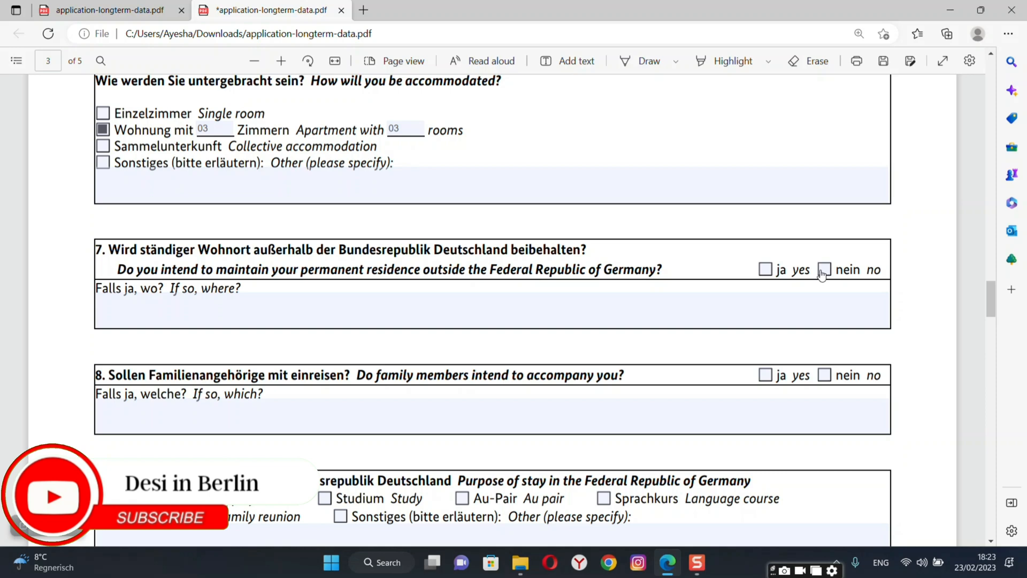
# Answer no to family members accompanying and tick Other as an additional purpose of stay.
pyautogui.scroll(-5, 910, 325)
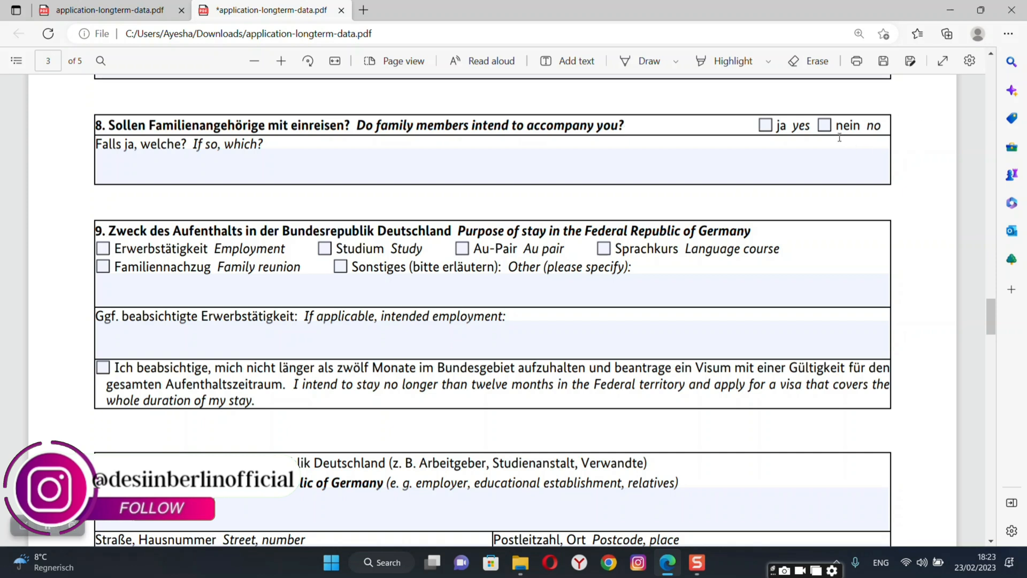
pyautogui.click(824, 126)
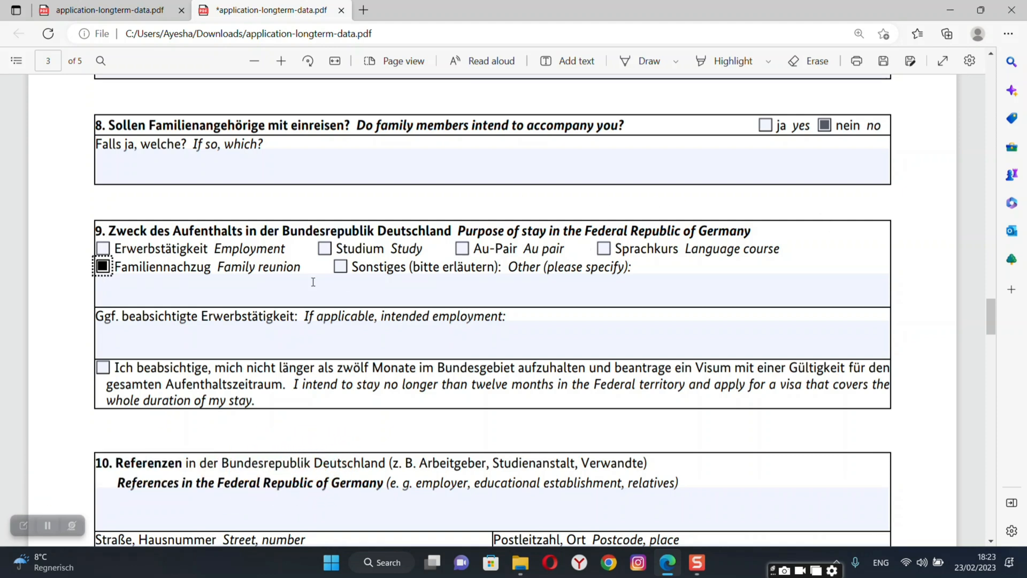
pyautogui.click(340, 269)
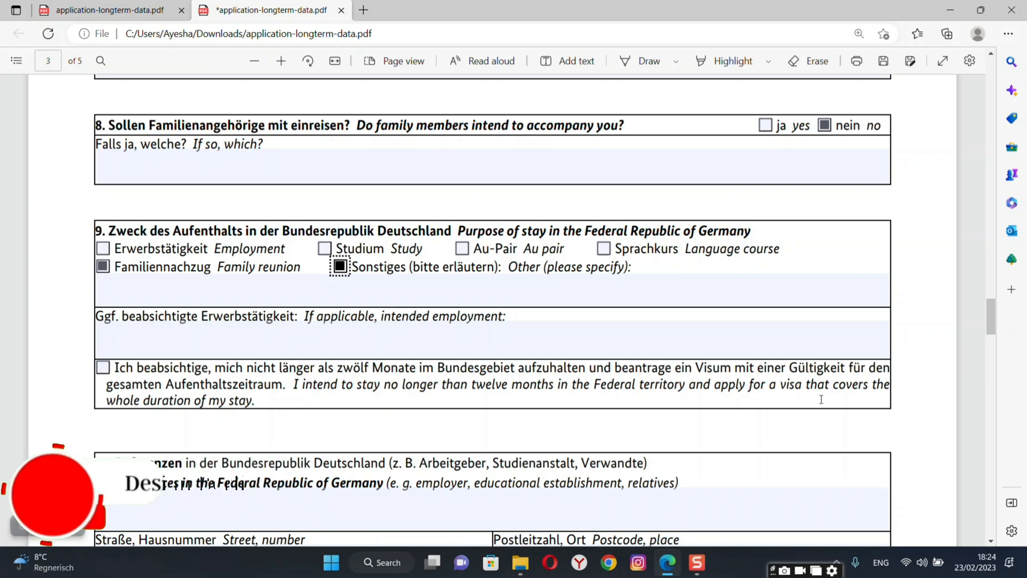
pyautogui.scroll(-5, 891, 427)
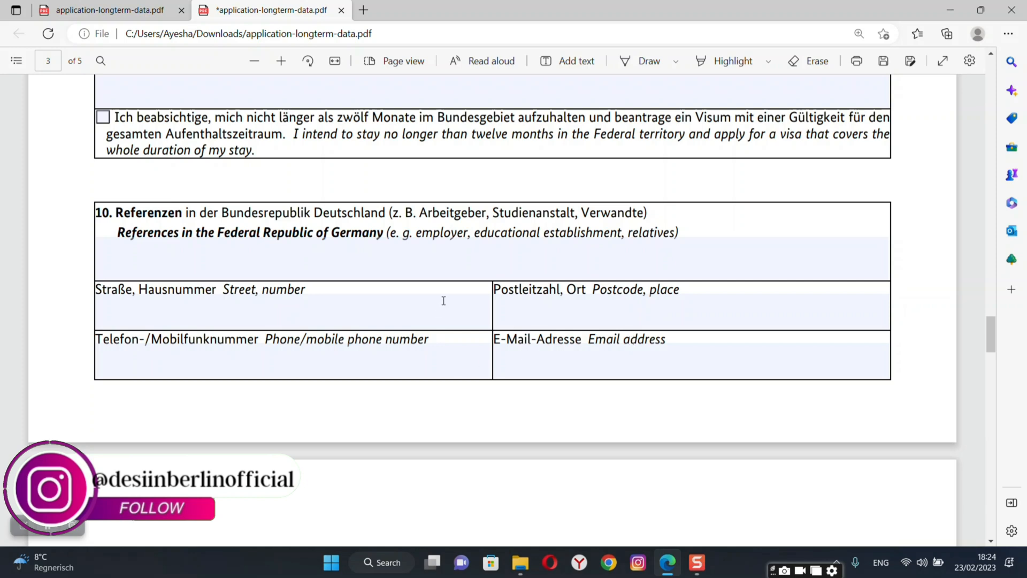
pyautogui.scroll(7, 444, 301)
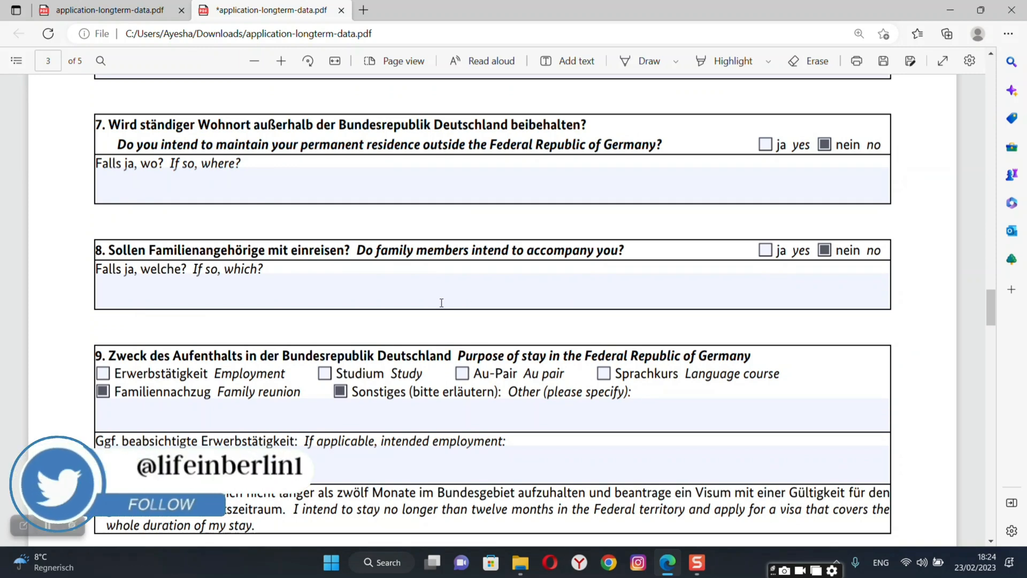
pyautogui.scroll(-3, 556, 412)
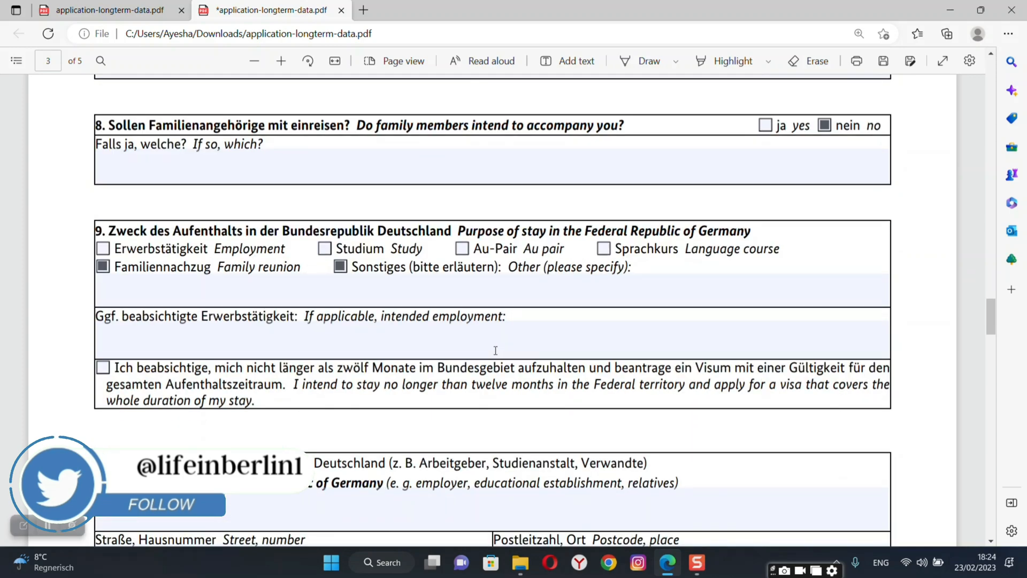
# Enter N for intended employment and type 'FOR MARRIAGE CEREMONY ACCORDING TO GERM' as the other purpose.
pyautogui.click(421, 344)
pyautogui.write('NO')
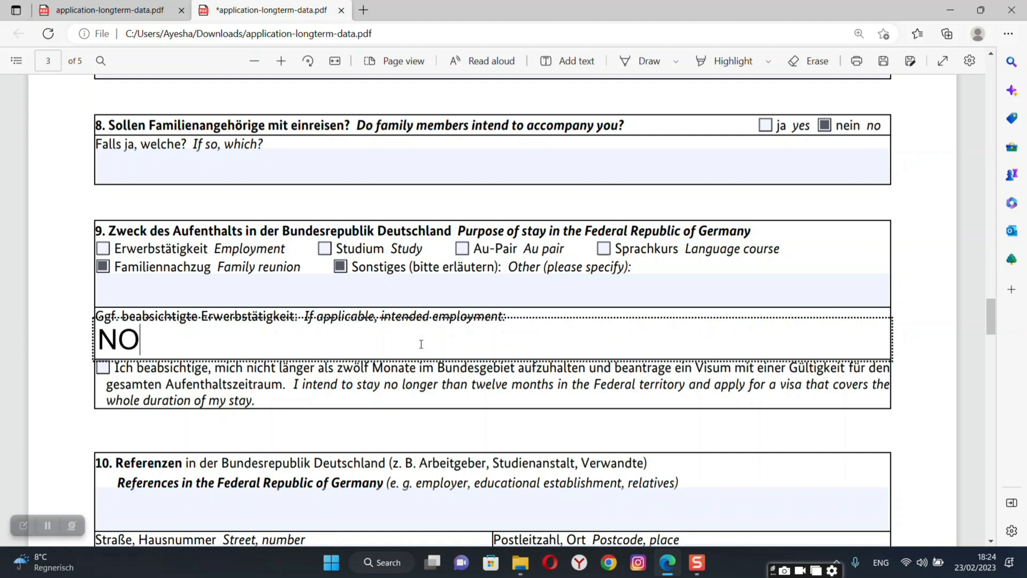
pyautogui.click(377, 297)
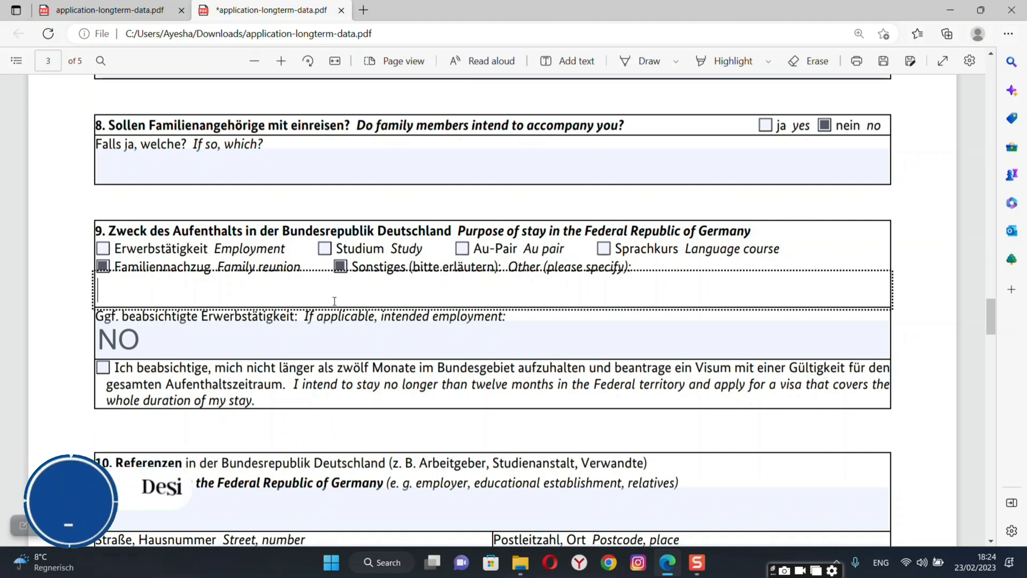
pyautogui.write('FOR MARRIA')
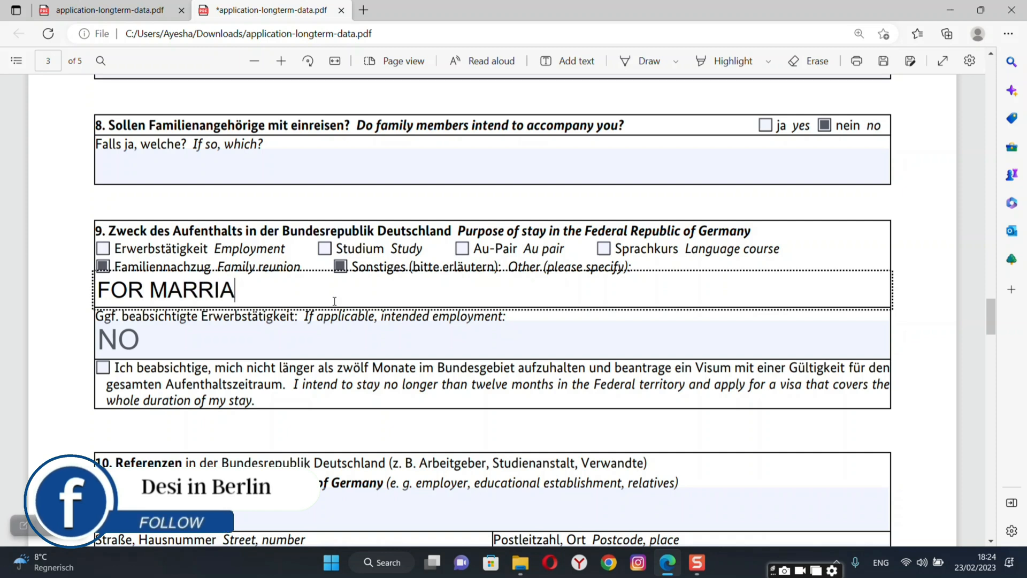
pyautogui.write('GE ')
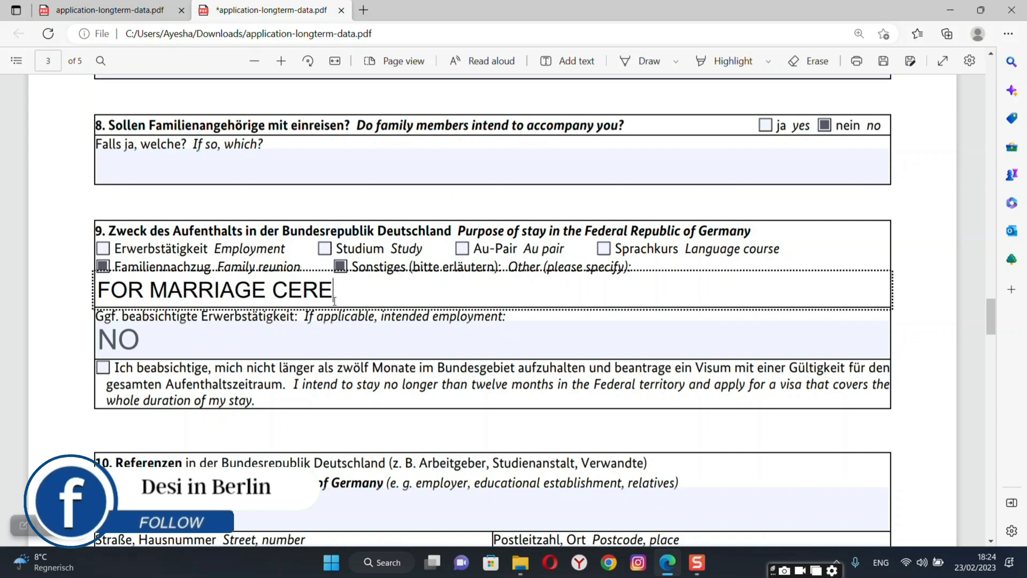
pyautogui.write('CEREMONY')
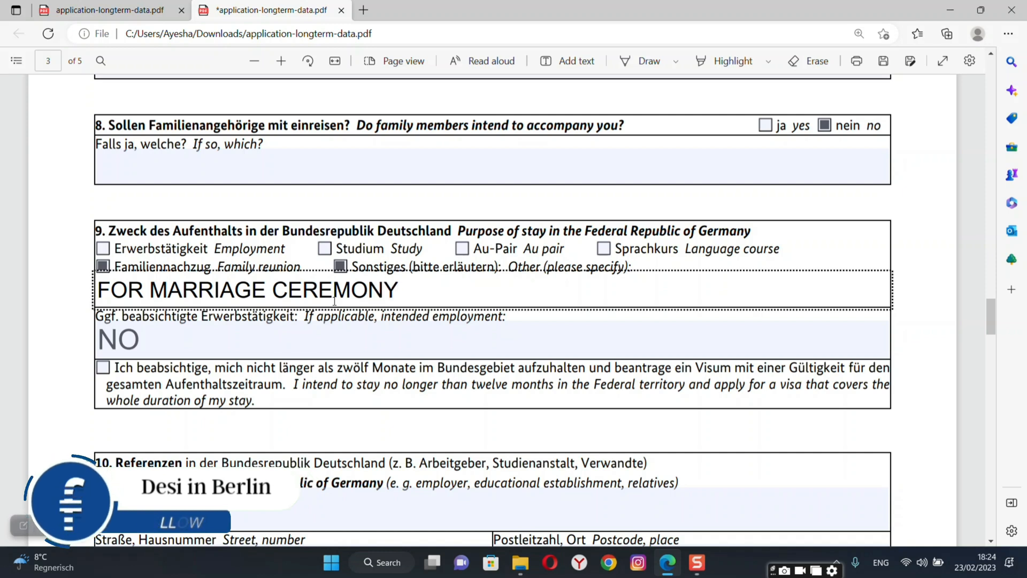
pyautogui.write(' ACCOR')
pyautogui.write('DIN')
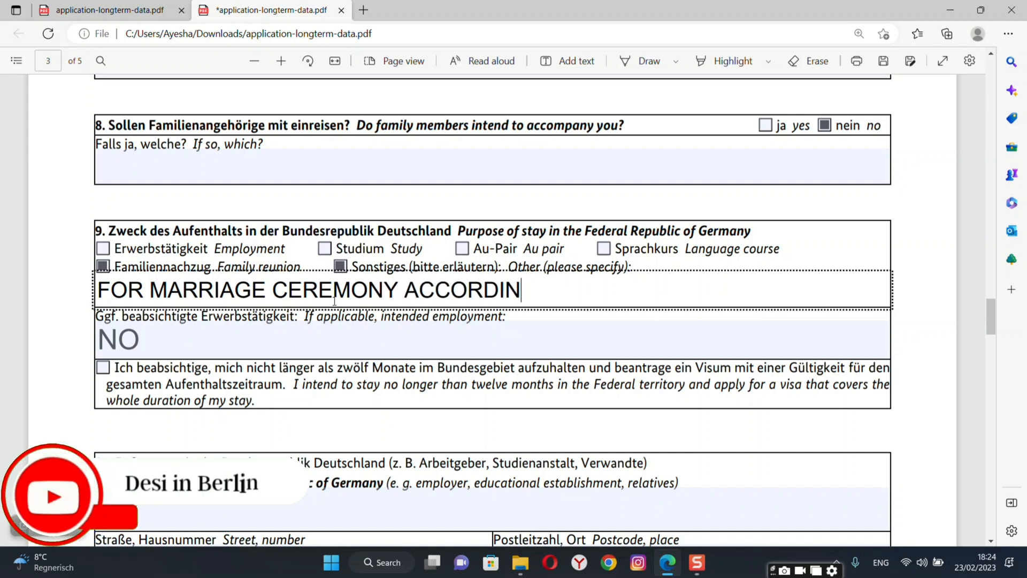
pyautogui.write('G TO GERMAN LAW')
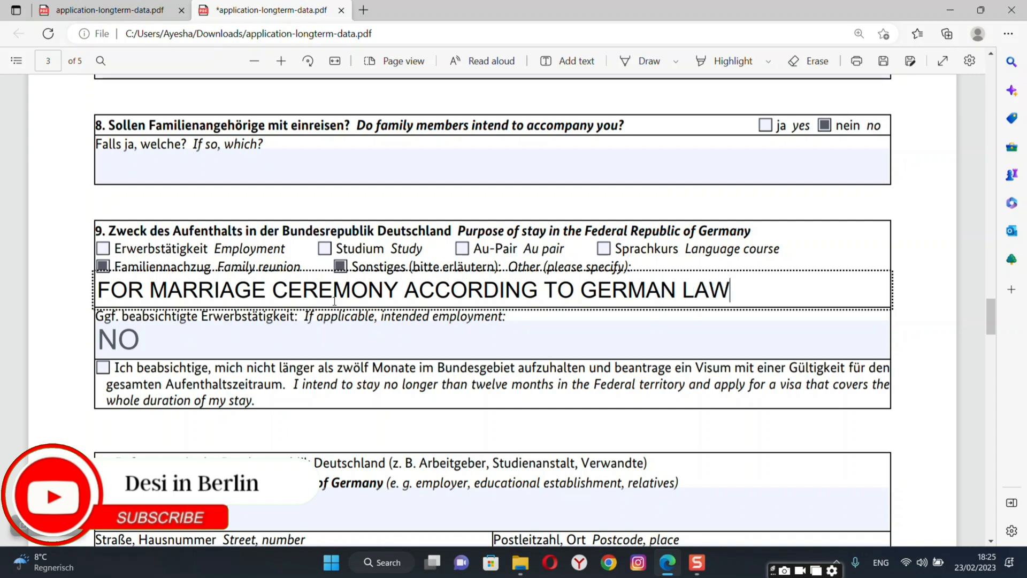
pyautogui.click(94, 266)
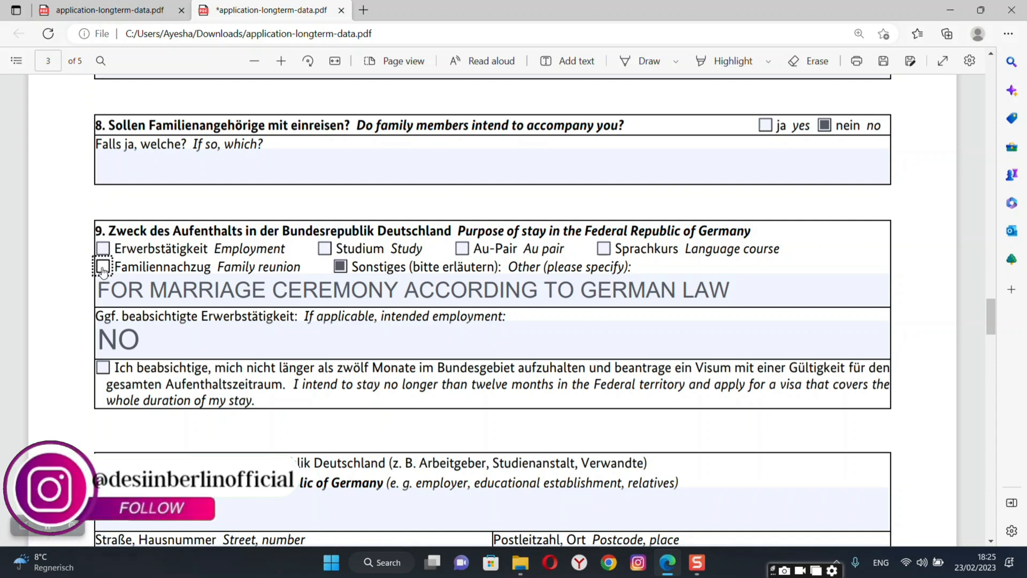
# Untick Other and erase its explanation text.
pyautogui.click(341, 267)
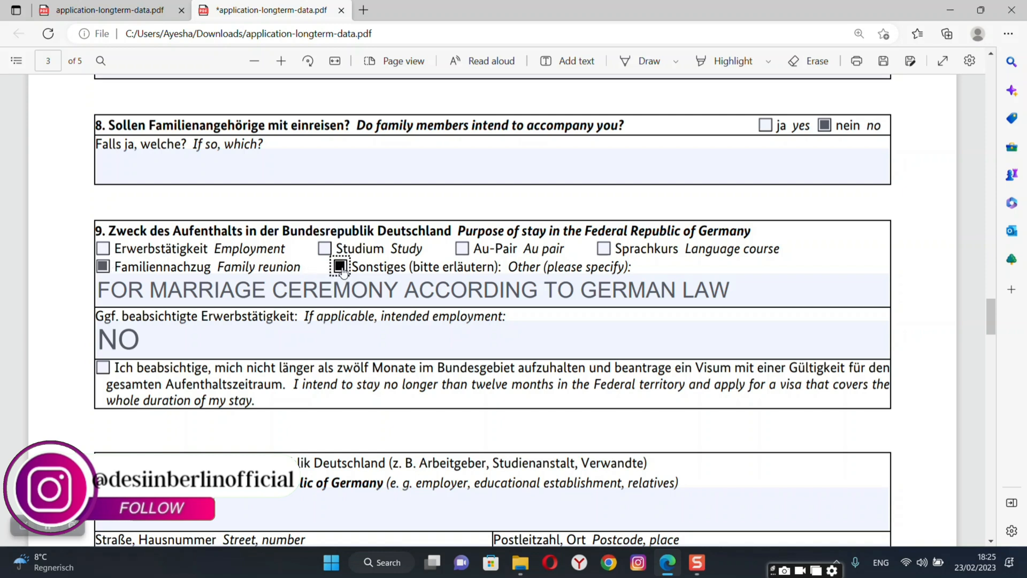
pyautogui.click(746, 289)
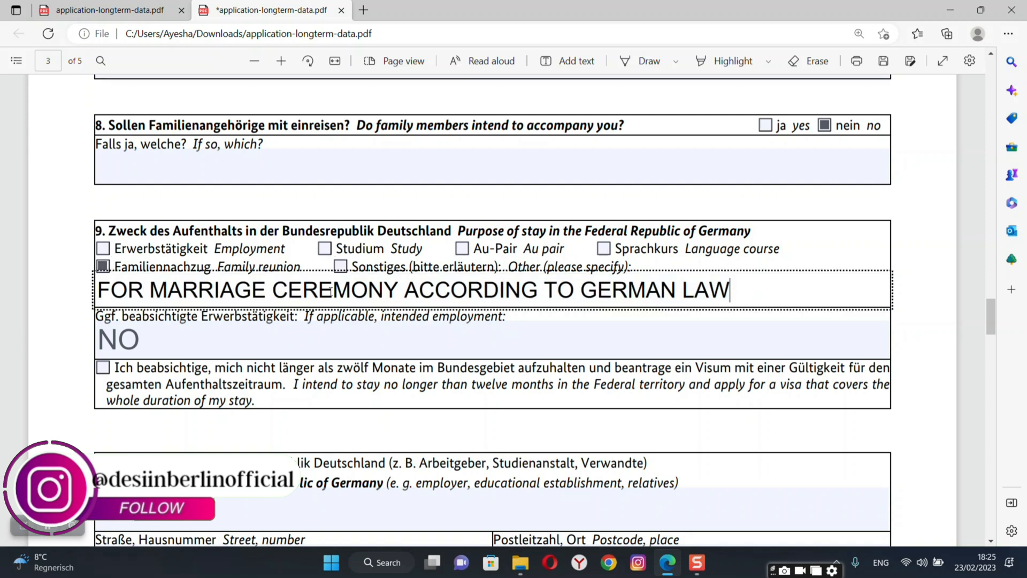
pyautogui.press('BackSpace')
pyautogui.press('BackSpace')
pyautogui.press('BackSpace')
pyautogui.press('BackSpace')
pyautogui.press('BackSpace')
pyautogui.press('BackSpace')
pyautogui.press('BackSpace')
pyautogui.press('BackSpace')
pyautogui.press('BackSpace')
pyautogui.press('BackSpace')
pyautogui.press('BackSpace')
pyautogui.press('BackSpace')
pyautogui.press('BackSpace')
pyautogui.press('BackSpace')
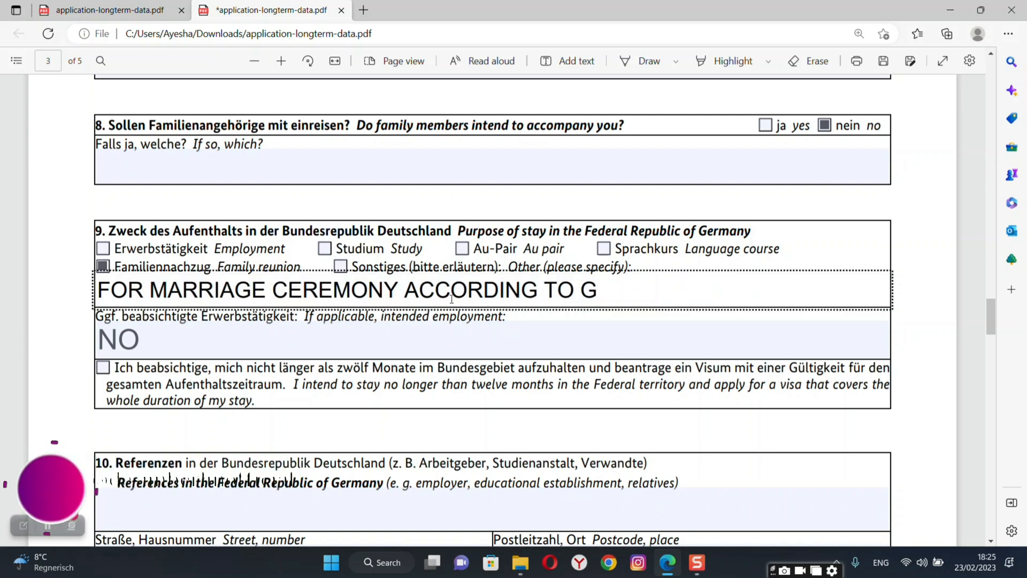
pyautogui.press('BackSpace')
pyautogui.press('BackSpace')
pyautogui.press('BackSpace')
pyautogui.press('BackSpace')
pyautogui.press('BackSpace')
pyautogui.press('BackSpace')
pyautogui.press('BackSpace')
pyautogui.press('BackSpace')
pyautogui.press('BackSpace')
pyautogui.press('BackSpace')
pyautogui.press('BackSpace')
pyautogui.press('BackSpace')
pyautogui.press('BackSpace')
pyautogui.press('BackSpace')
pyautogui.press('BackSpace')
pyautogui.press('BackSpace')
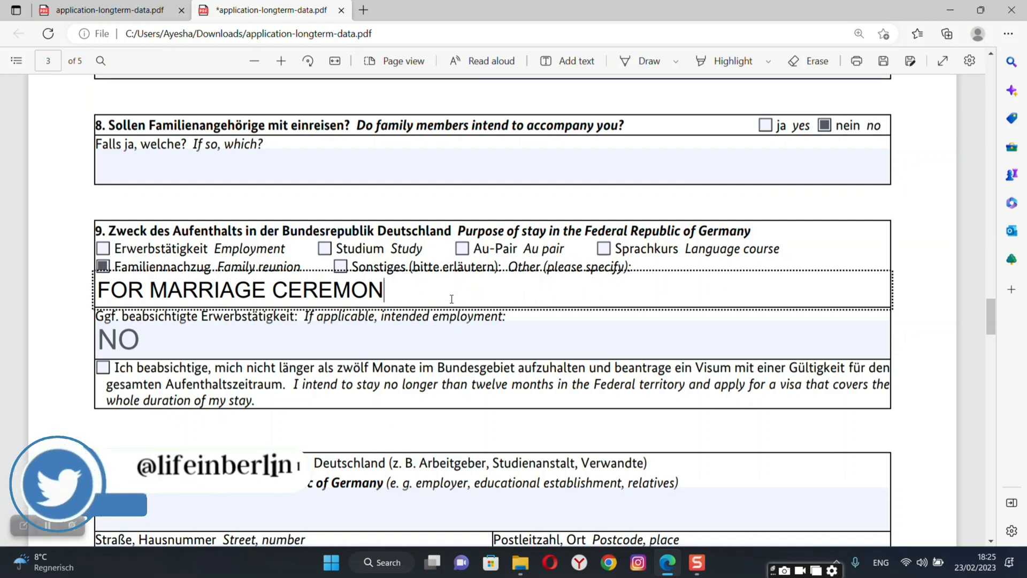
pyautogui.press('BackSpace')
pyautogui.press('BackSpace')
pyautogui.press('BackSpace')
pyautogui.press('BackSpace')
pyautogui.press('BackSpace')
pyautogui.press('BackSpace')
pyautogui.press('BackSpace')
pyautogui.press('BackSpace')
pyautogui.press('BackSpace')
pyautogui.press('BackSpace')
pyautogui.press('BackSpace')
pyautogui.press('BackSpace')
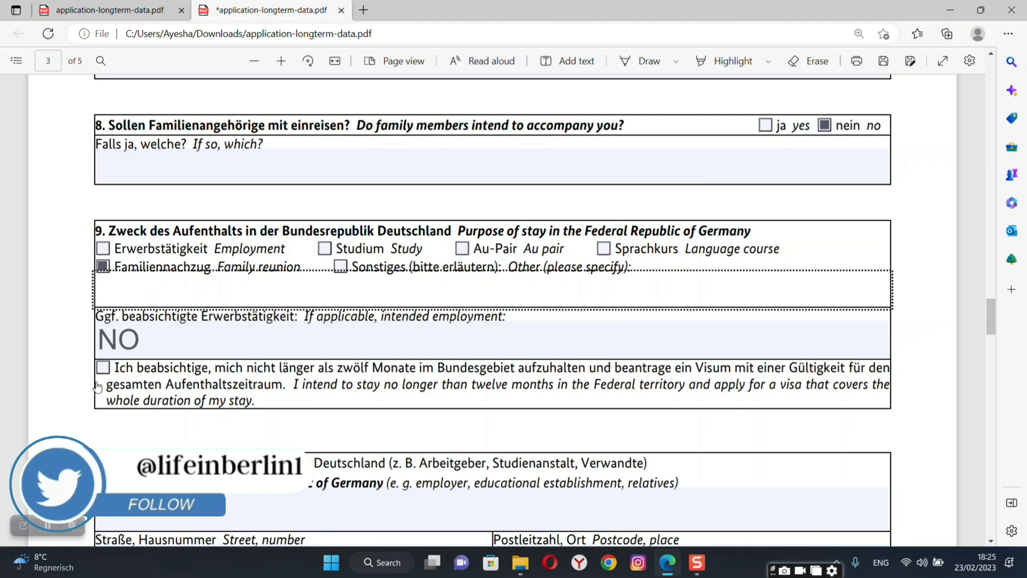
# Enter the husband's full name followed by (HUSBAND) in the References field.
pyautogui.click(82, 384)
pyautogui.scroll(-3, 82, 383)
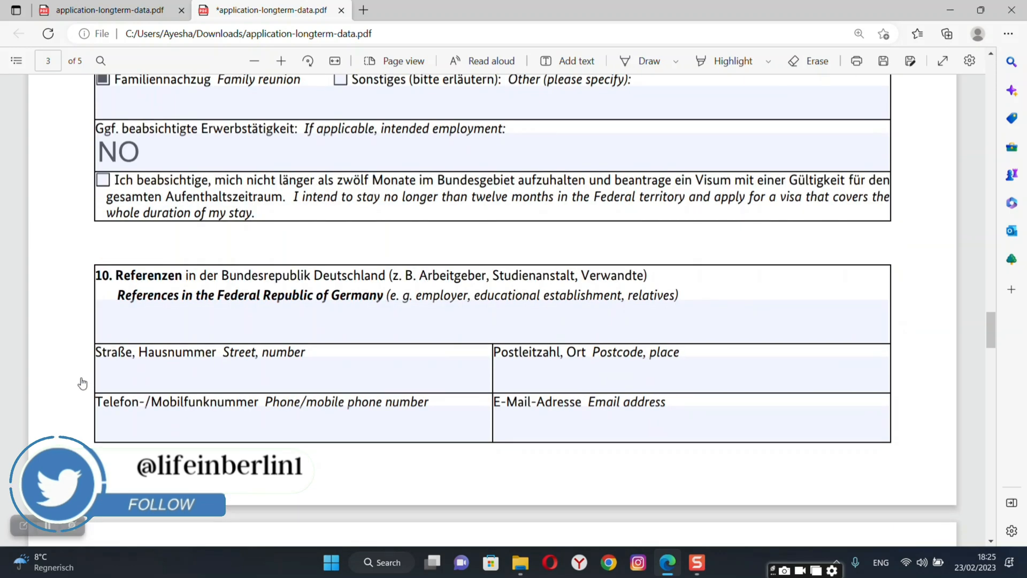
pyautogui.scroll(-2, 82, 383)
pyautogui.click(308, 206)
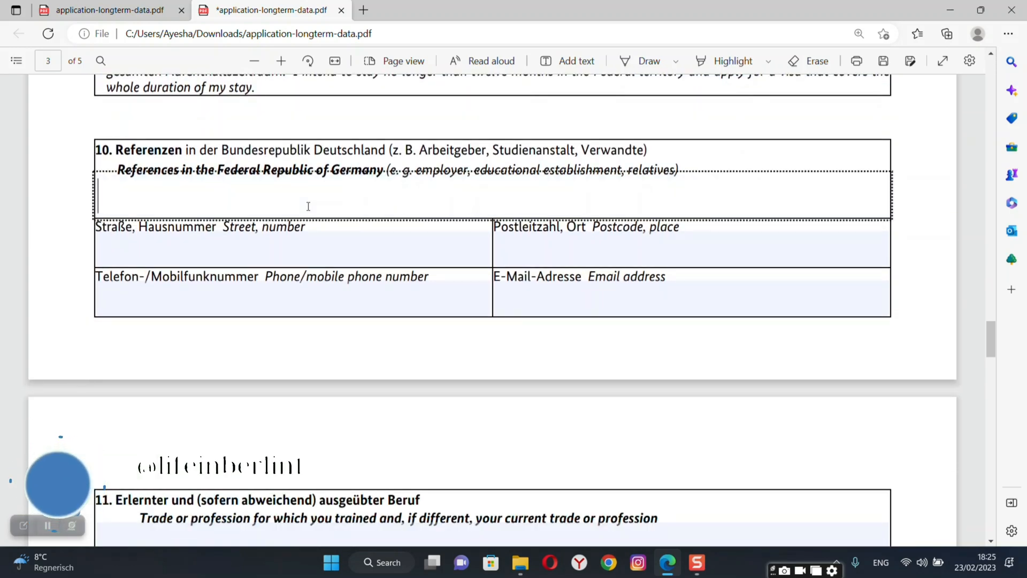
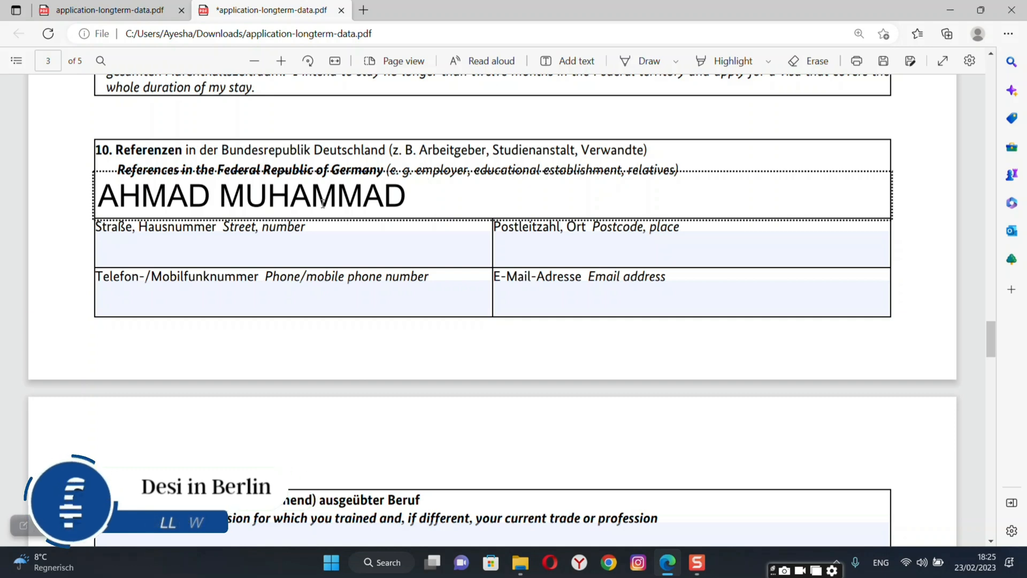
pyautogui.write(')_')
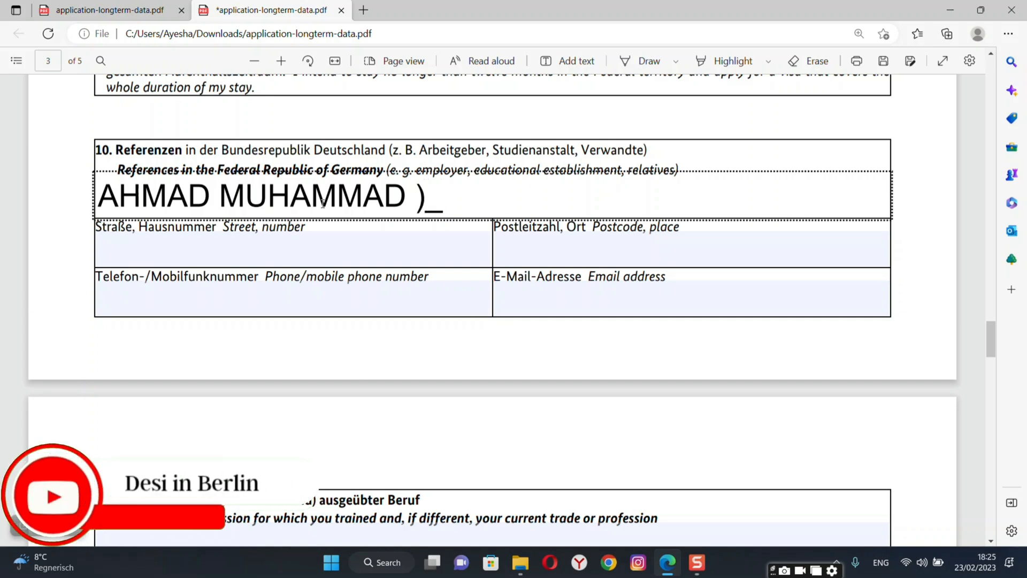
pyautogui.press('BackSpace')
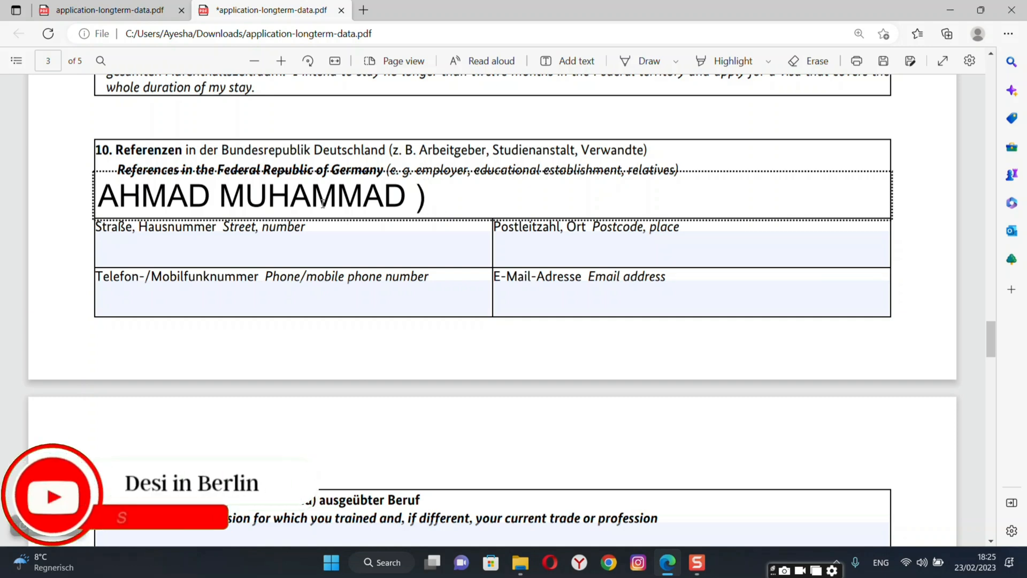
pyautogui.write('(')
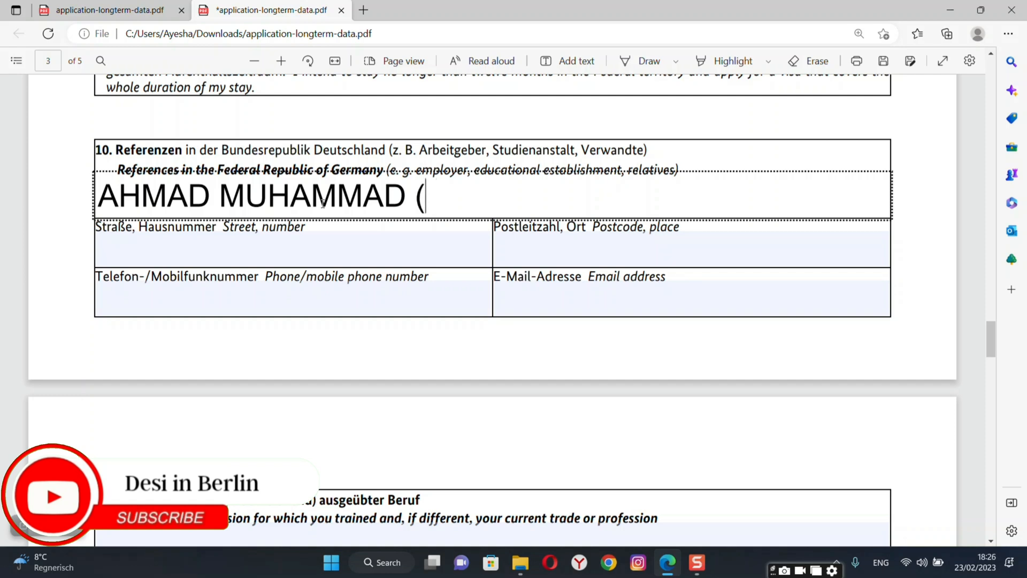
pyautogui.write('hu')
pyautogui.press('BackSpace')
pyautogui.press('BackSpace')
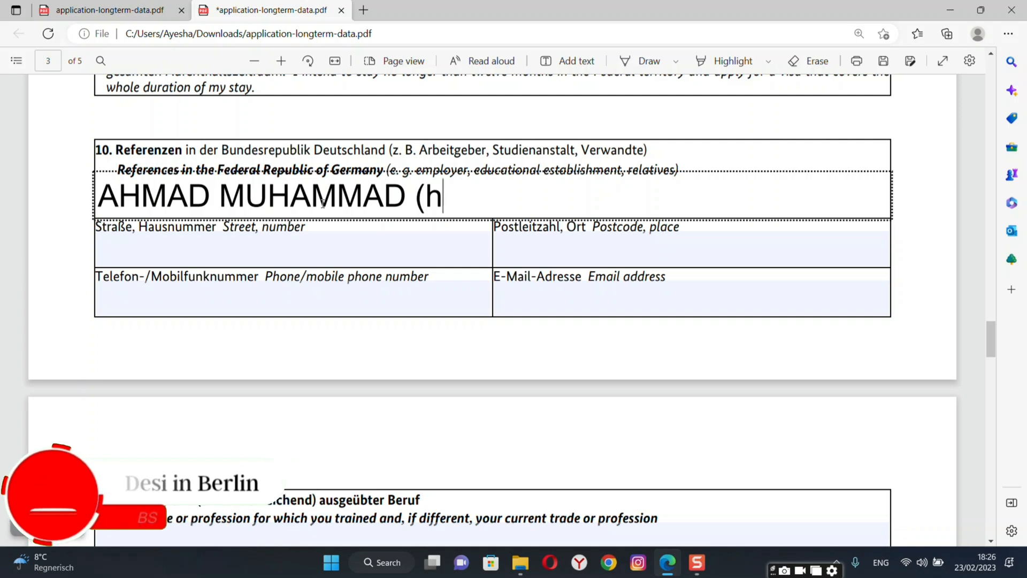
pyautogui.write('HUSBAND')
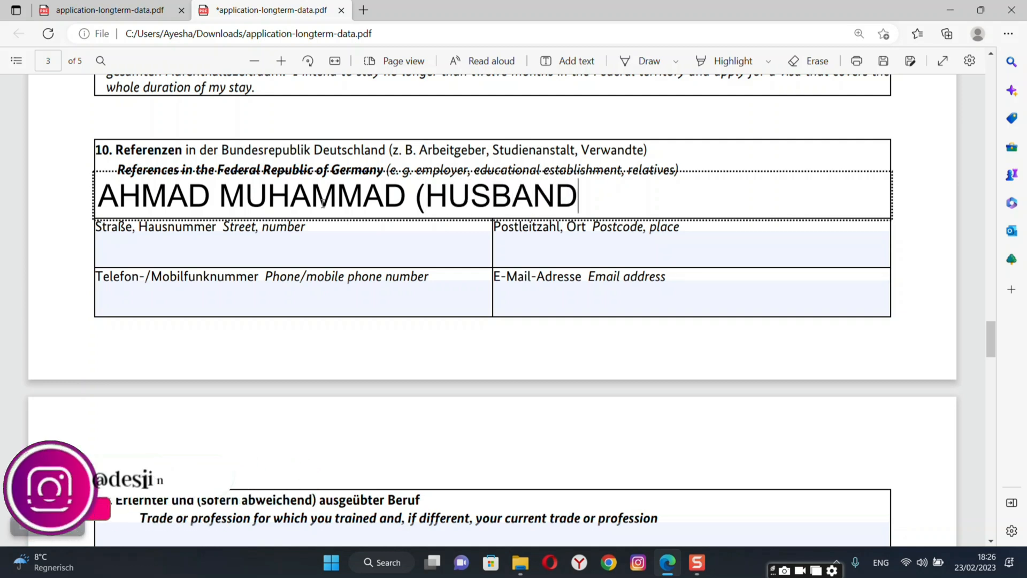
pyautogui.write(')')
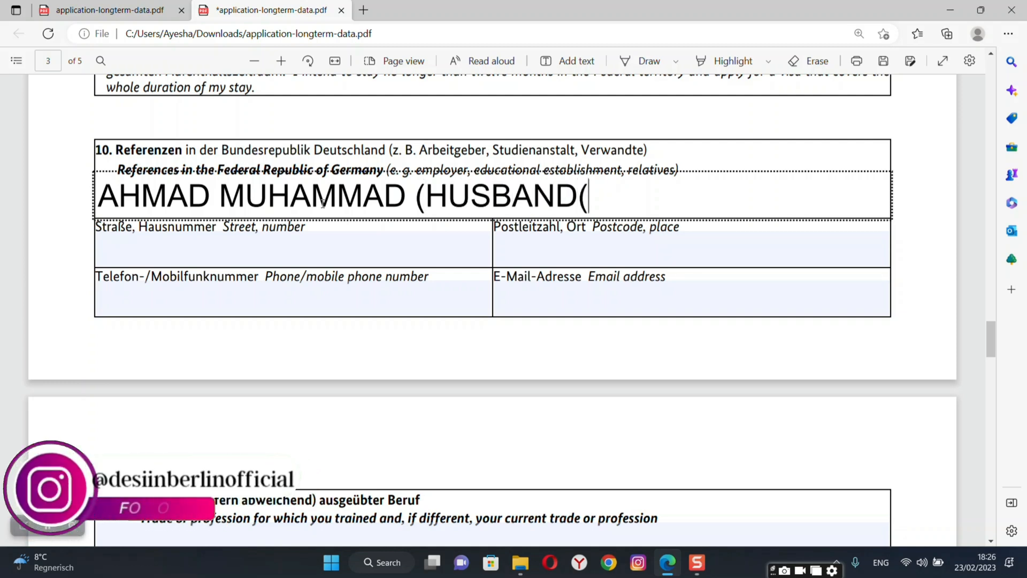
# Fill in the reference's street name and house number.
pyautogui.click(138, 252)
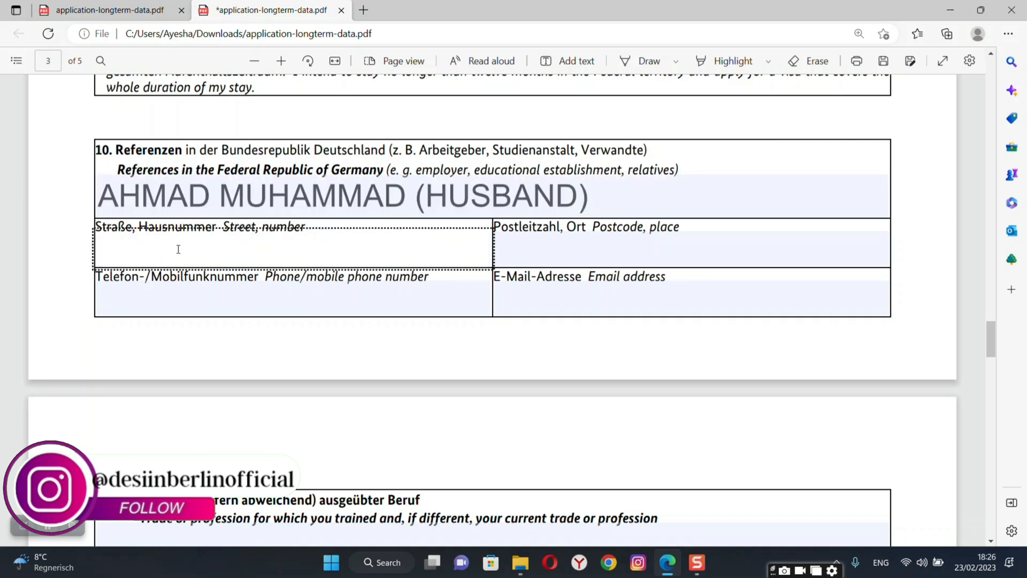
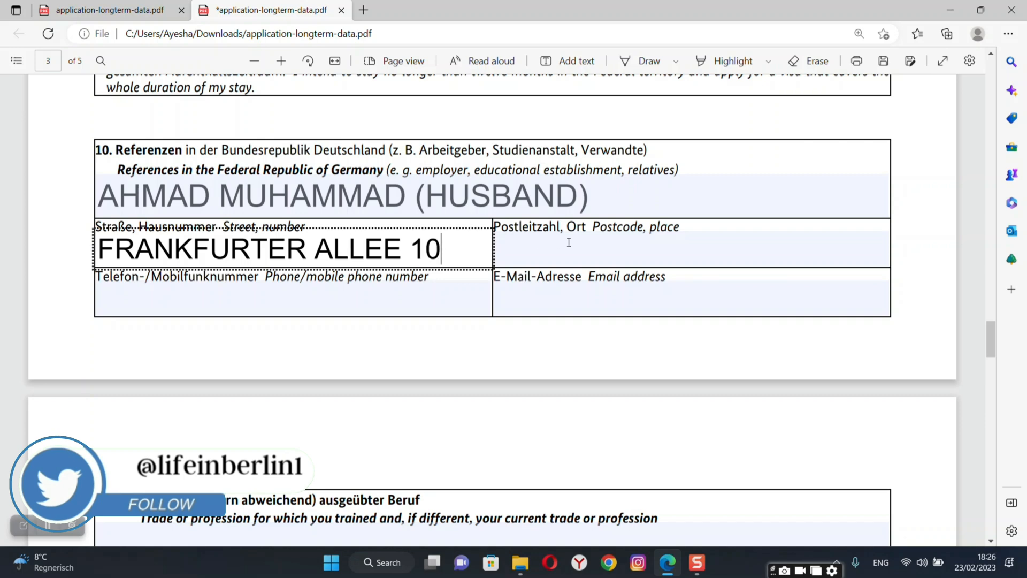
pyautogui.click(580, 242)
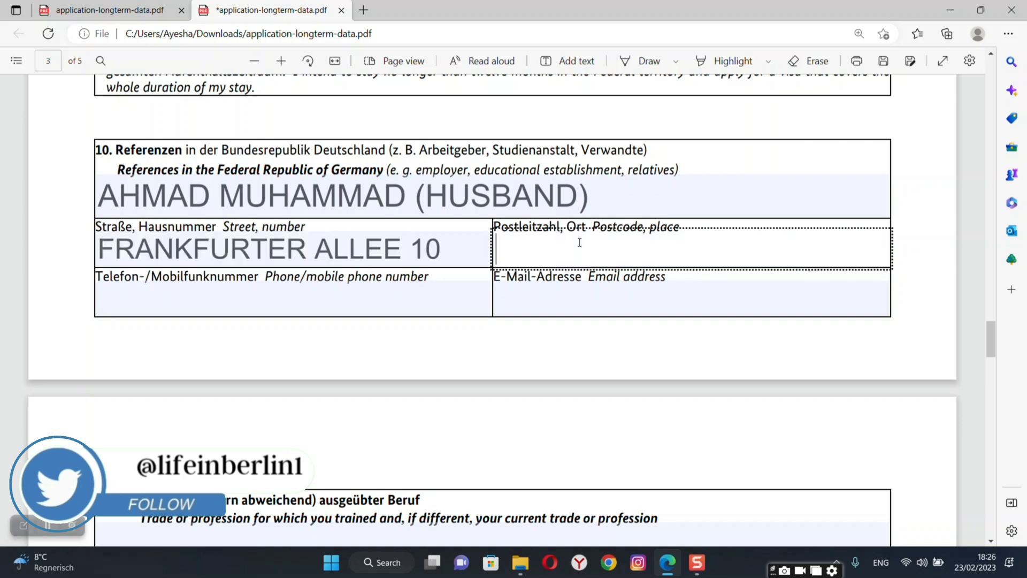
# Copy the postcode from section 6 into the reference's postcode field.
pyautogui.scroll(15, 916, 177)
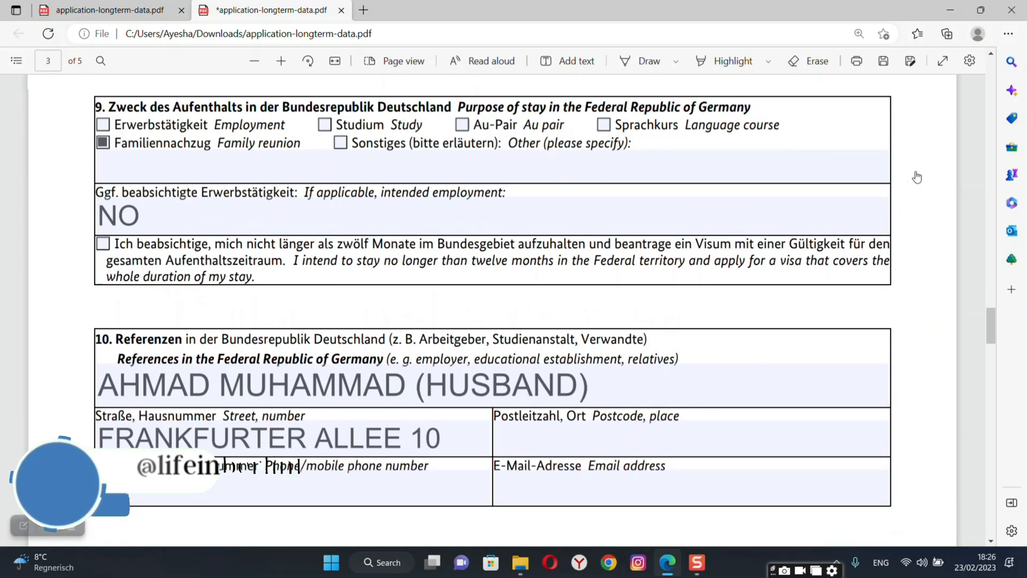
pyautogui.scroll(3, 916, 177)
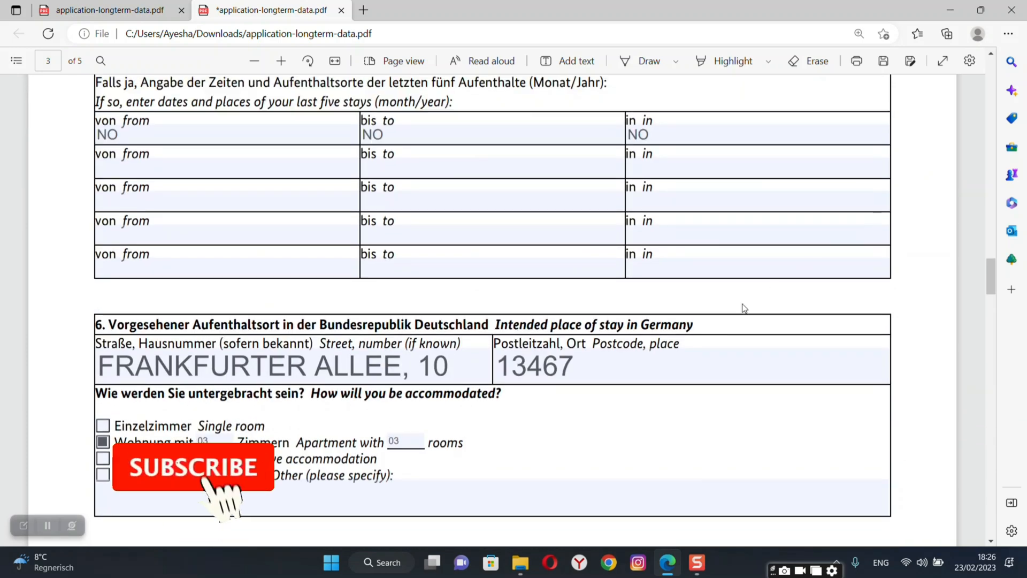
pyautogui.click(530, 381)
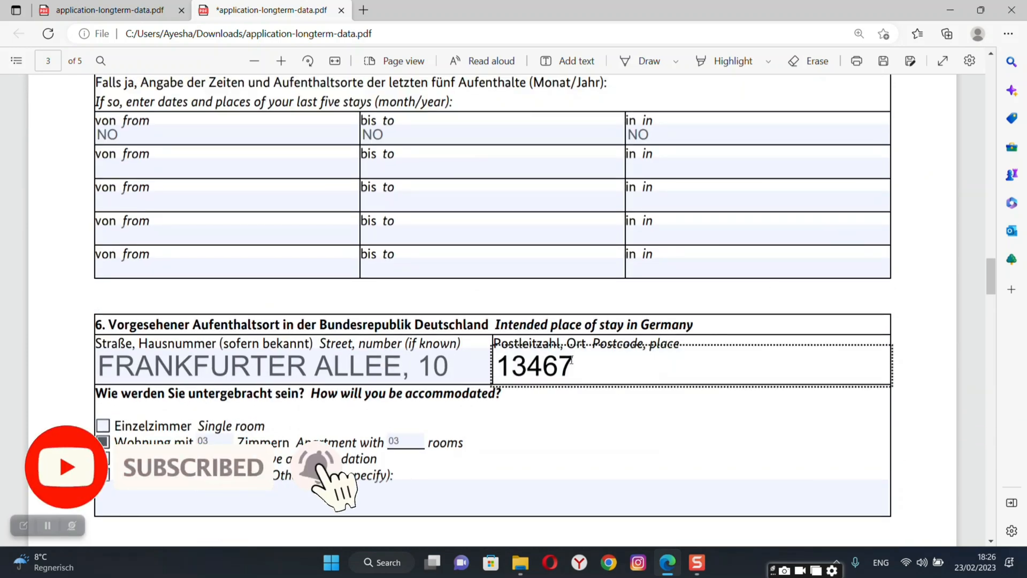
pyautogui.moveTo(575, 367); pyautogui.dragTo(508, 365)
pyautogui.hotkey('ctrl', 'c')
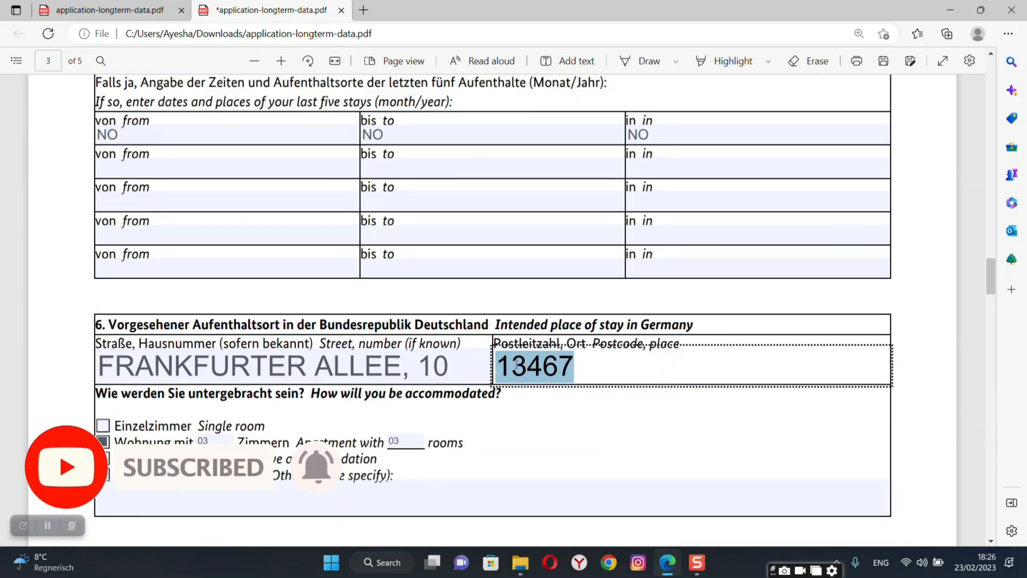
pyautogui.click(911, 296)
pyautogui.scroll(-8, 911, 296)
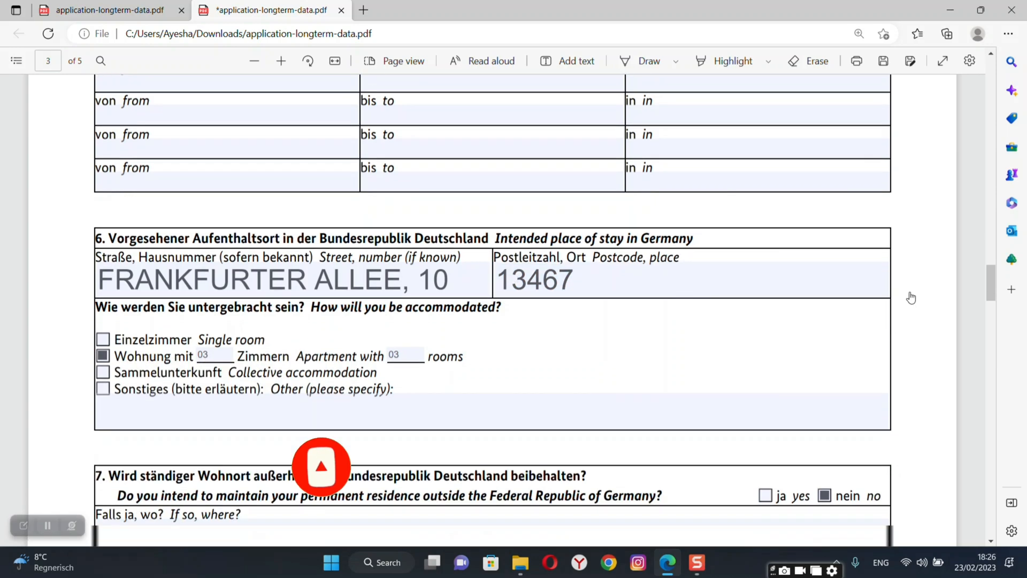
pyautogui.scroll(-6, 911, 296)
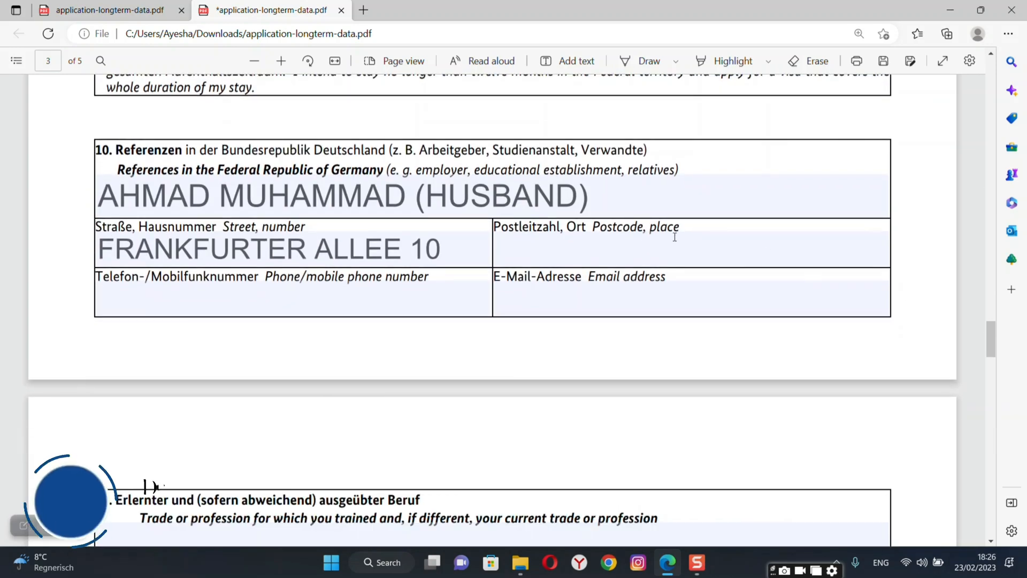
pyautogui.click(607, 251)
pyautogui.hotkey('ctrl', 'v')
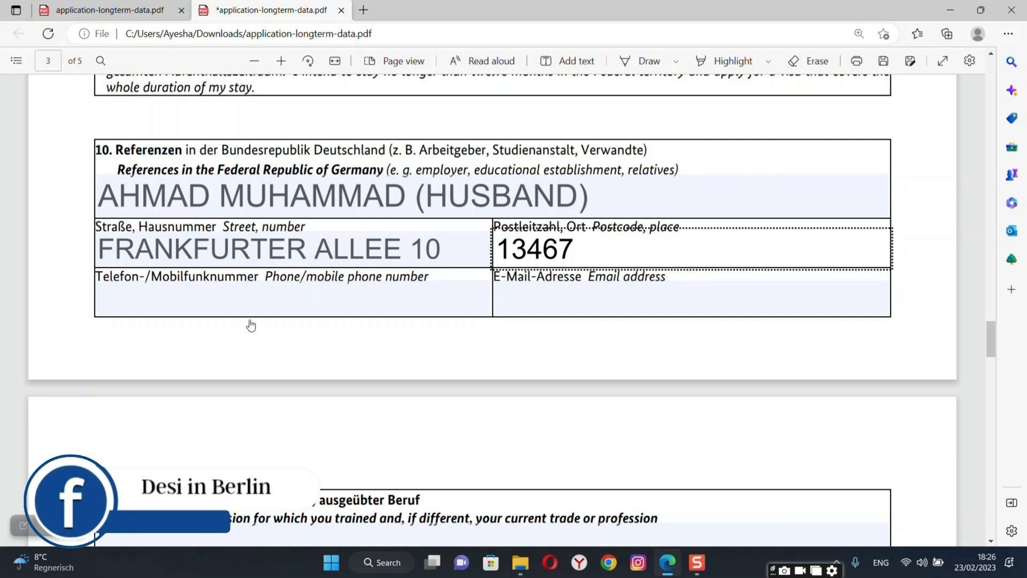
# Enter the reference's phone number with the 0049 country prefix.
pyautogui.click(249, 306)
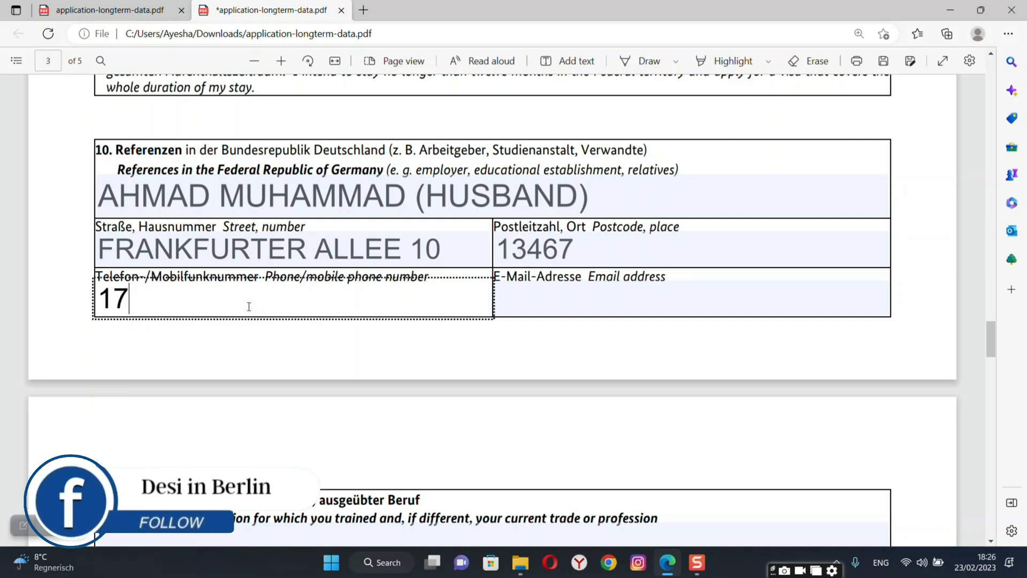
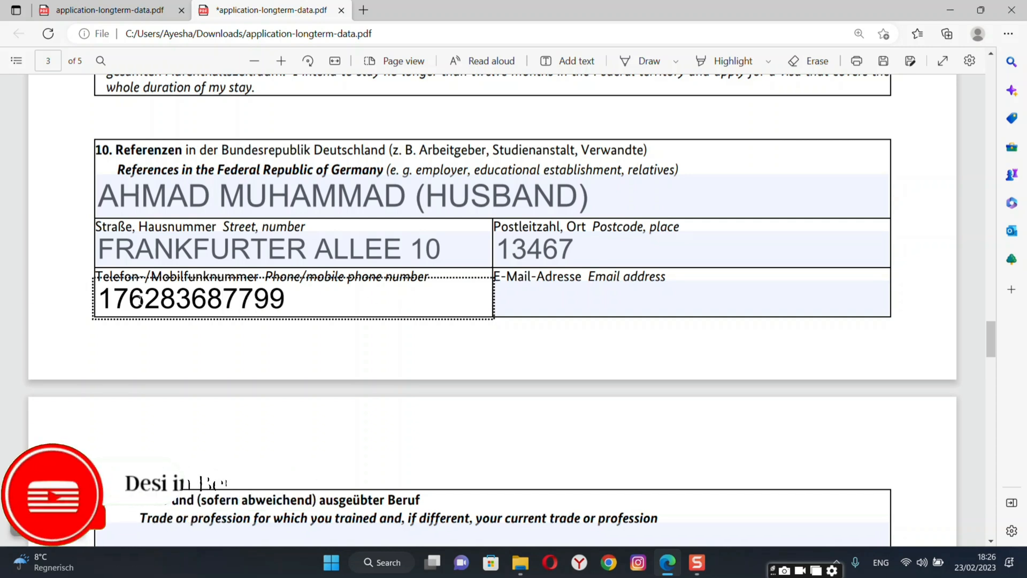
pyautogui.click(101, 297)
pyautogui.write('0049')
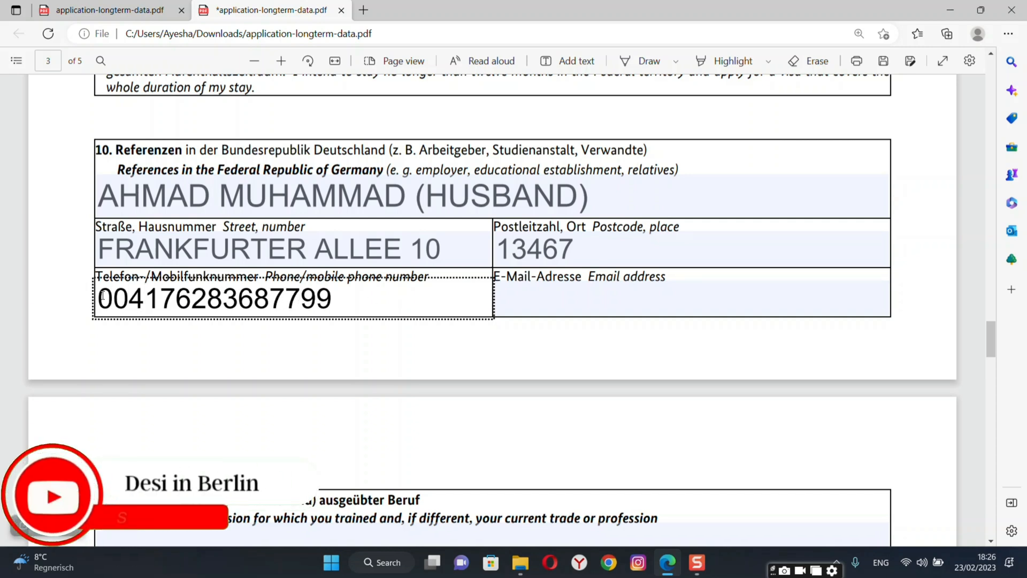
# Type the reference's Gmail e-mail address in lowercase.
pyautogui.click(542, 298)
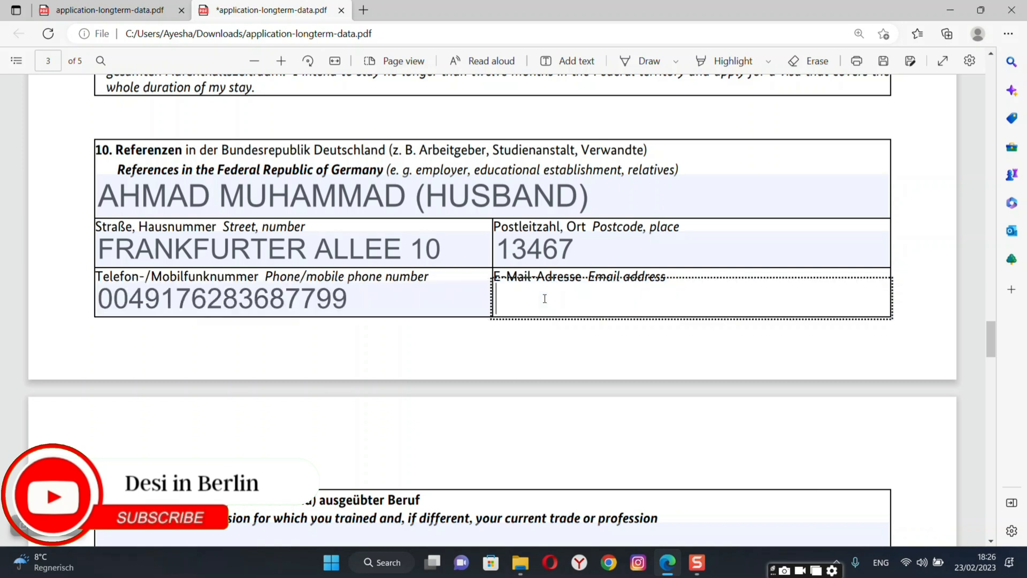
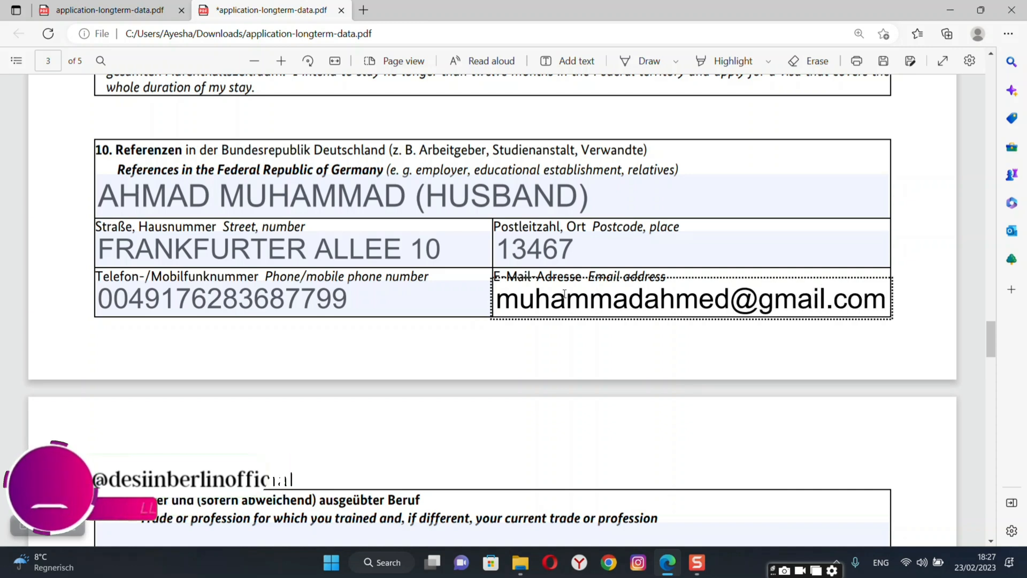
pyautogui.click(908, 369)
# Enter HOUSEWIFE as the trade or profession.
pyautogui.scroll(-8, 908, 369)
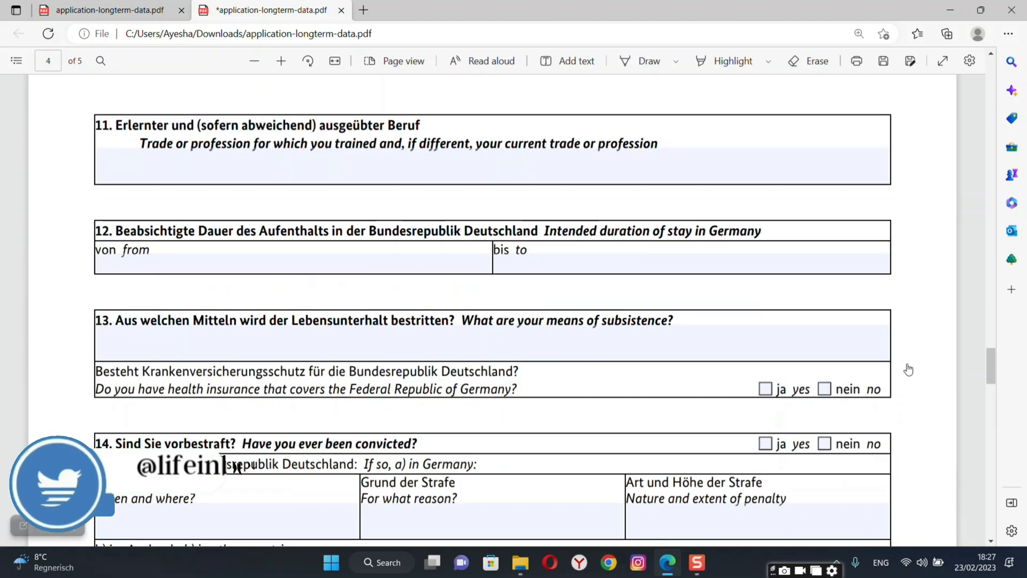
pyautogui.scroll(1, 908, 369)
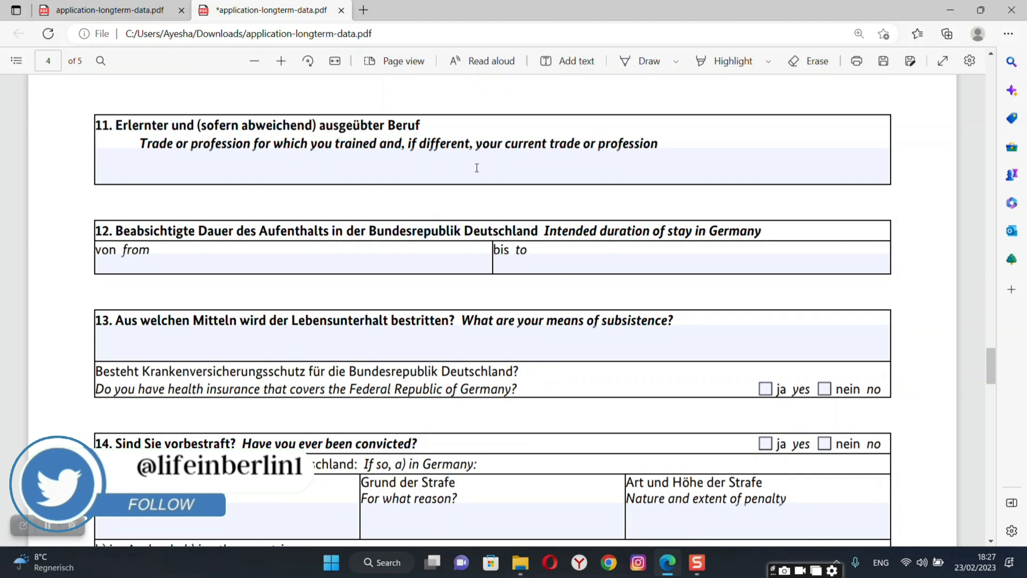
pyautogui.click(504, 172)
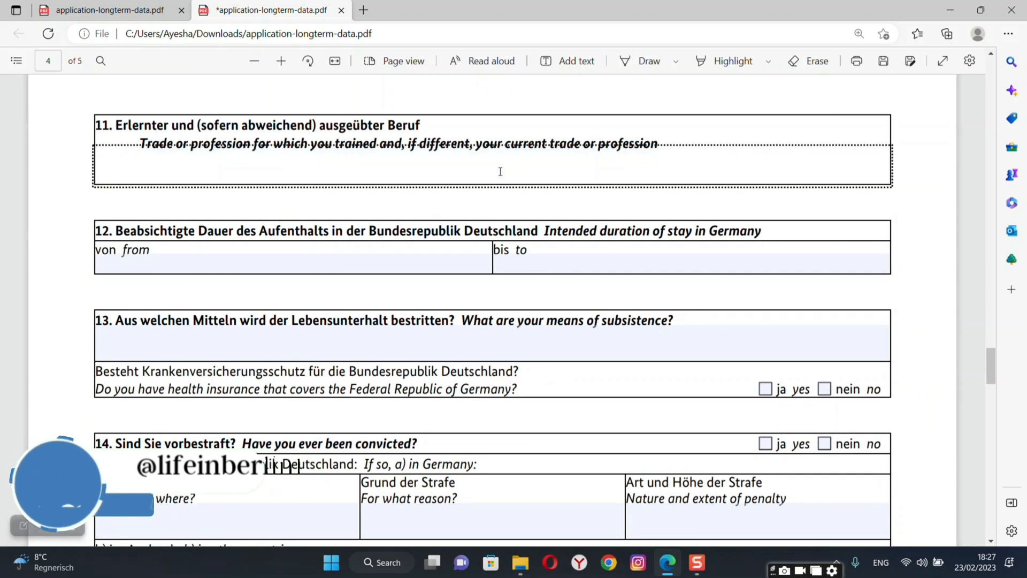
pyautogui.write('house')
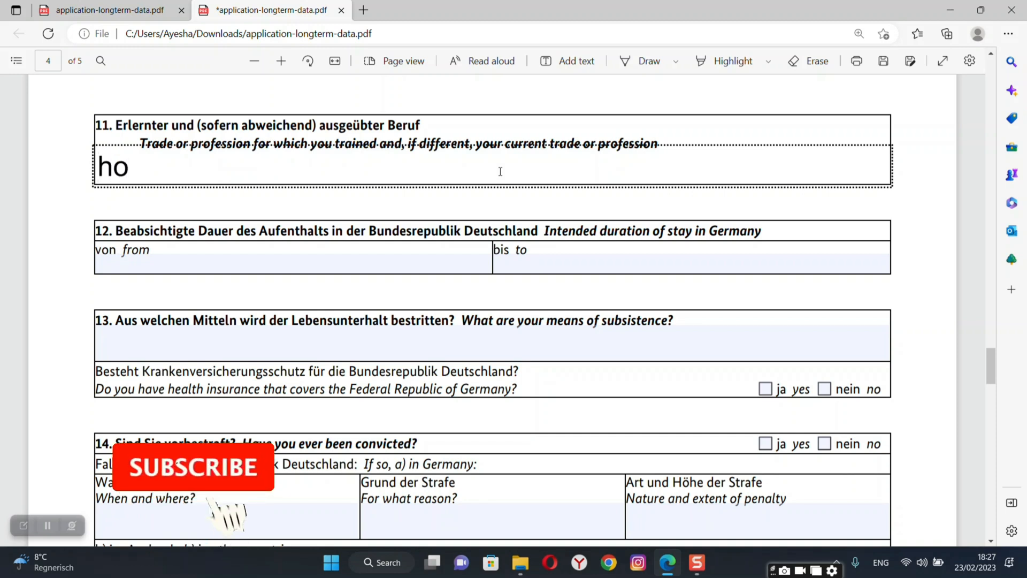
pyautogui.press('BackSpace')
pyautogui.press('BackSpace')
pyautogui.press('BackSpace')
pyautogui.press('BackSpace')
pyautogui.press('BackSpace')
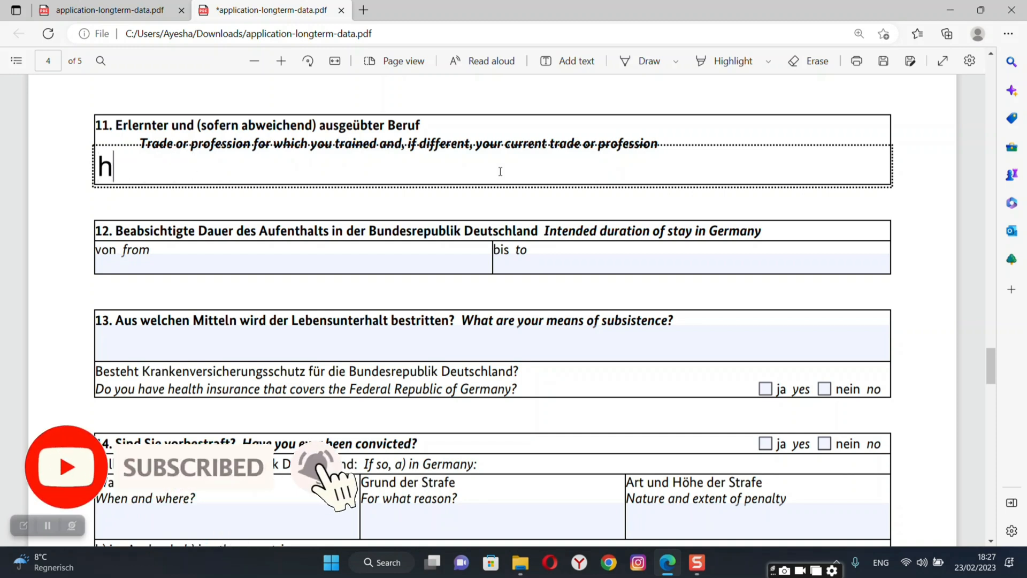
pyautogui.write('HOU')
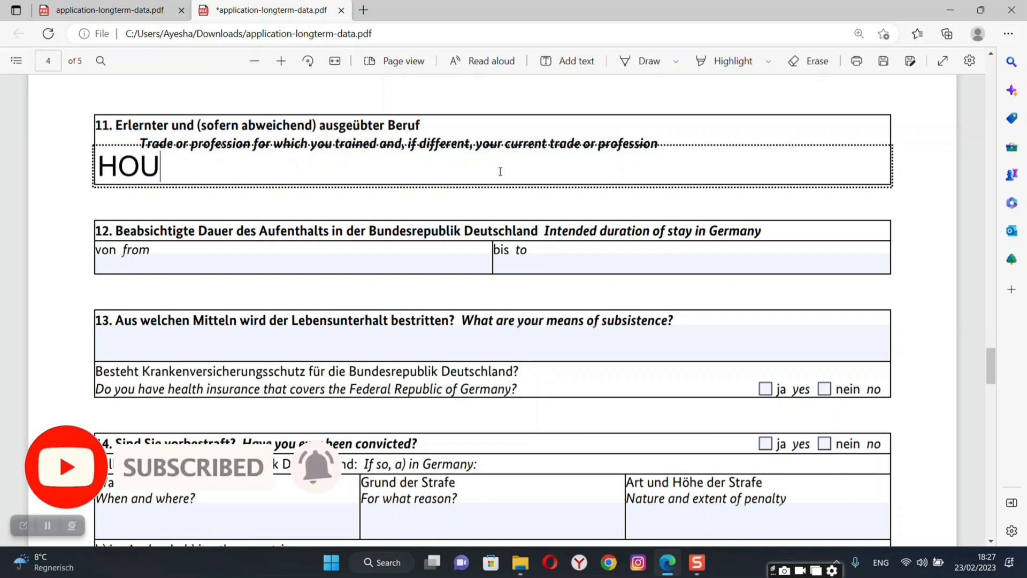
pyautogui.write('SEWIFE')
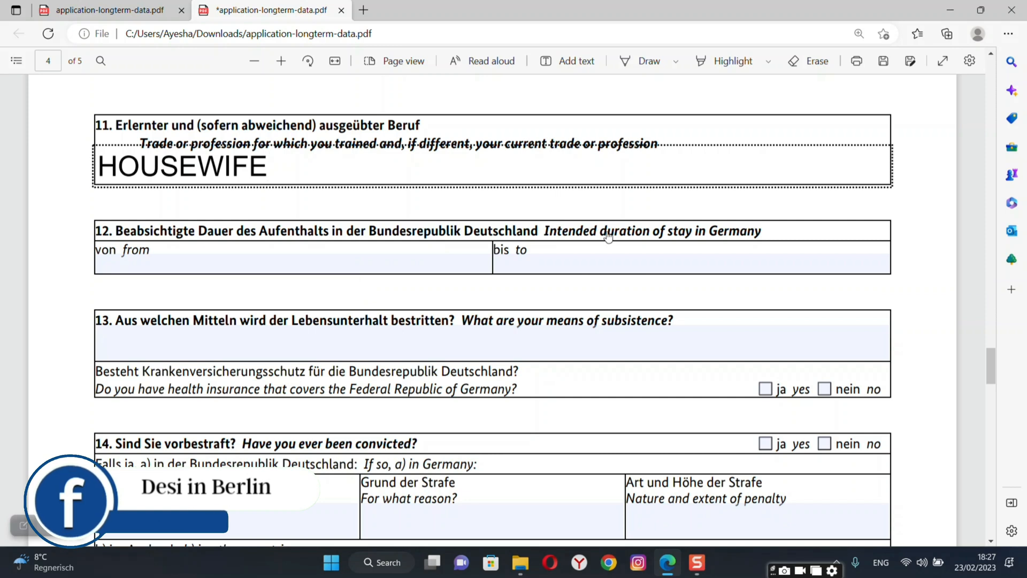
# Enter the stay as PERMANENT to TO JOIN, with subsistence ARRANGED BY HUSBAND.
pyautogui.click(435, 265)
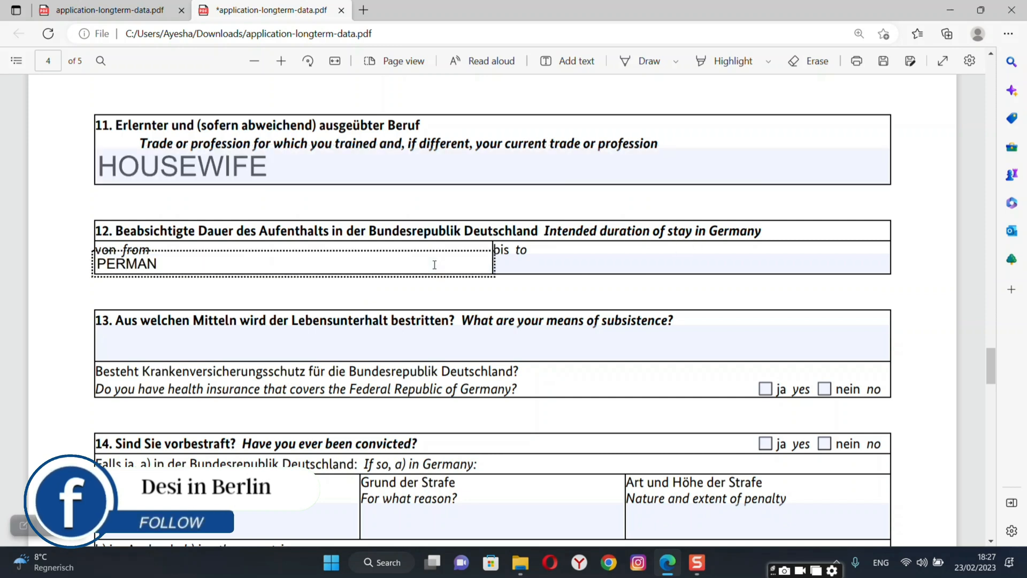
pyautogui.write('PERMANENT')
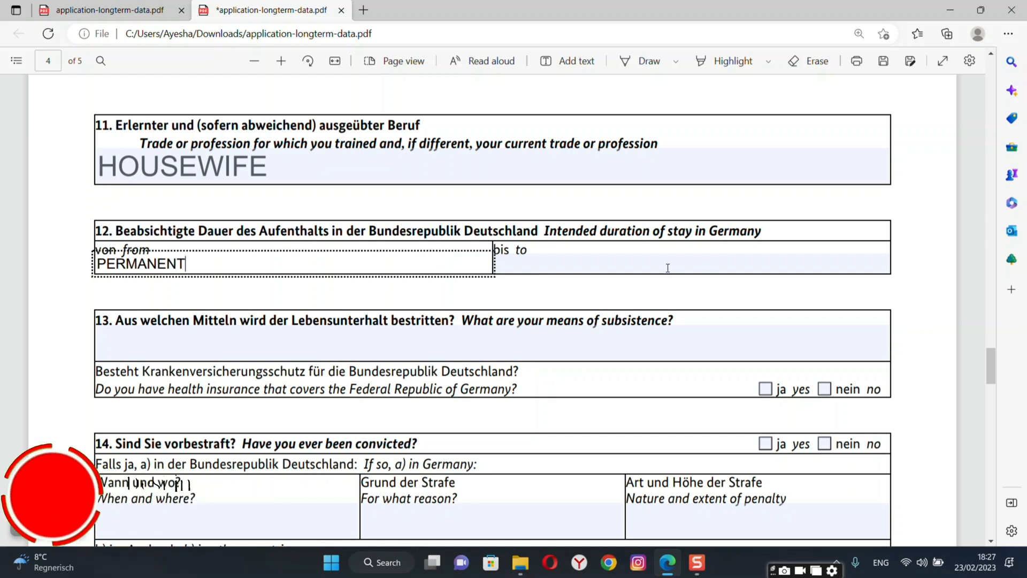
pyautogui.click(668, 268)
pyautogui.write('TO JOIN HUSBAND')
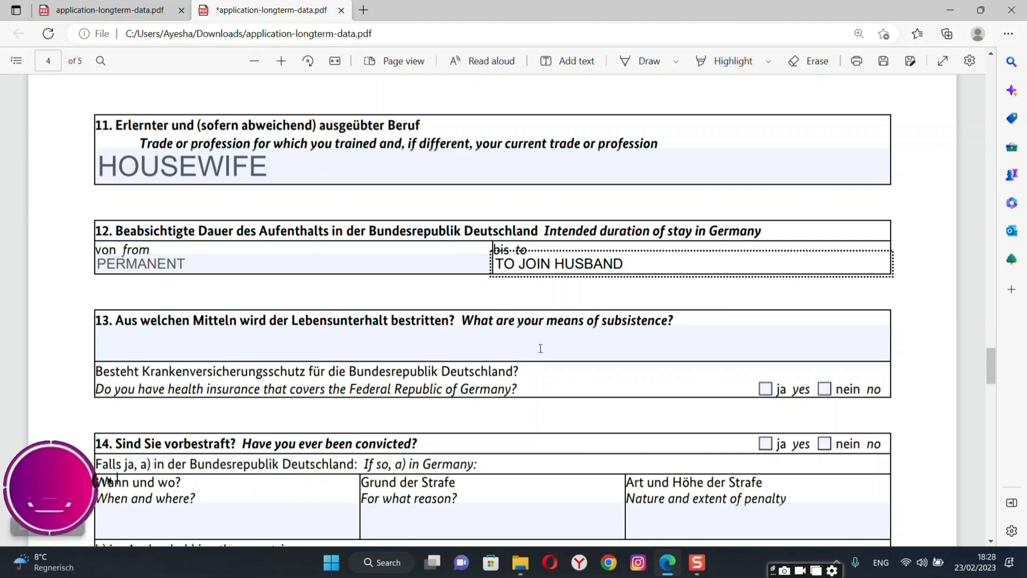
pyautogui.click(541, 345)
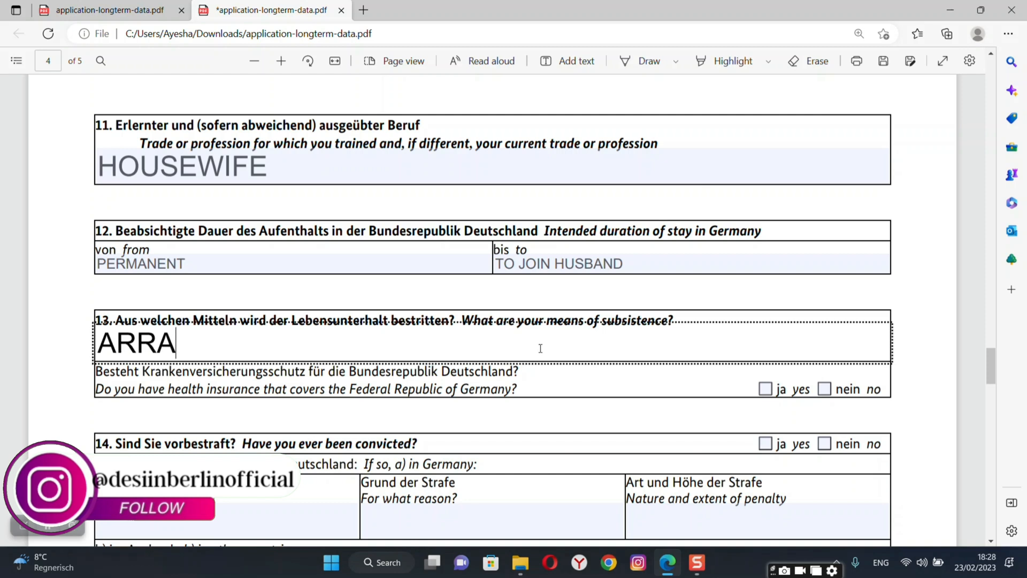
pyautogui.write('ARRANGED')
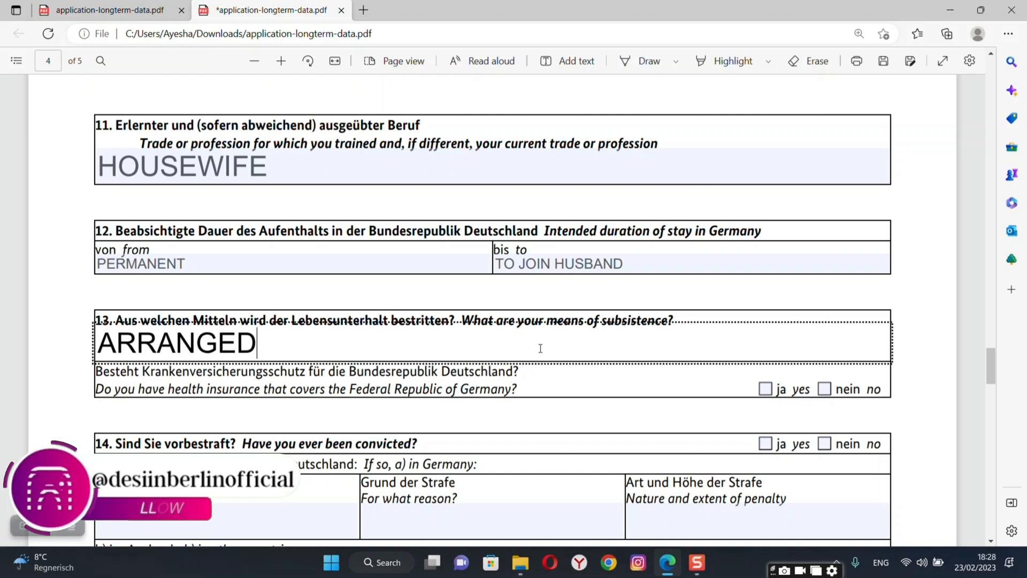
pyautogui.write(' BY HUSBAND')
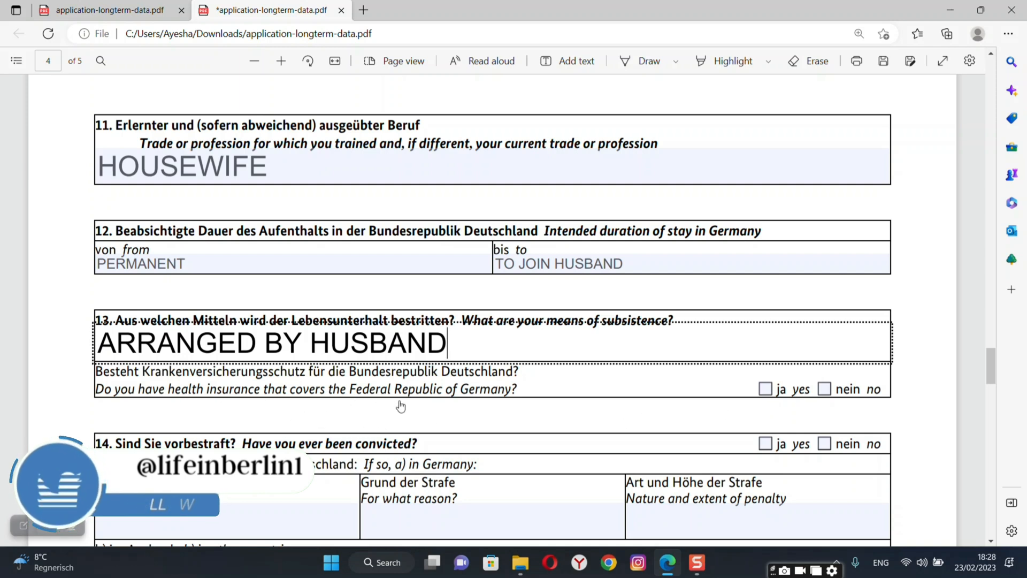
# Answer no to German health insurance and to previous convictions, reaching questions 15 and 16.
pyautogui.click(825, 389)
pyautogui.scroll(-1, 930, 406)
pyautogui.scroll(-2, 930, 407)
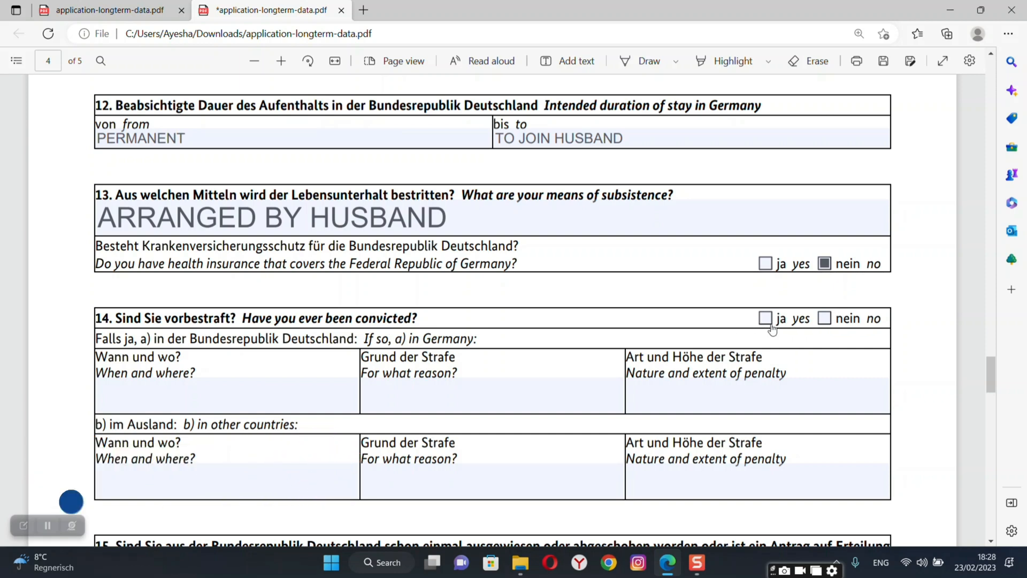
pyautogui.click(825, 319)
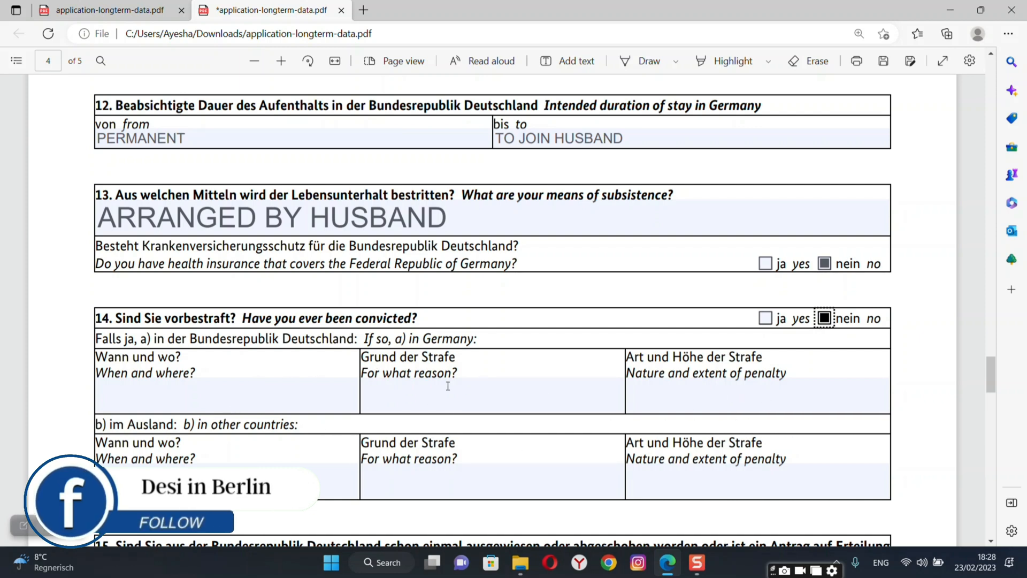
pyautogui.scroll(-5, 912, 413)
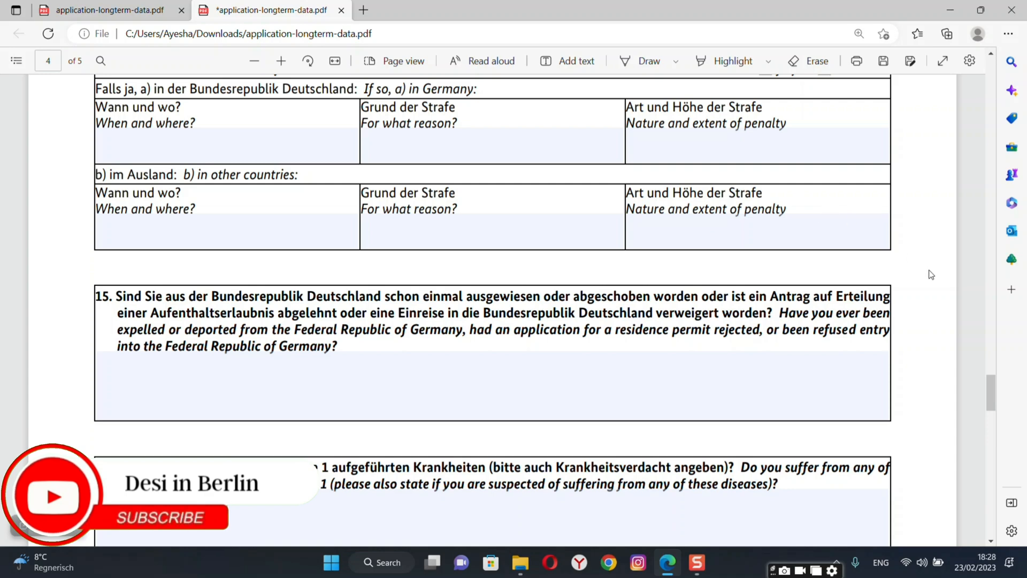
pyautogui.scroll(-3, 932, 275)
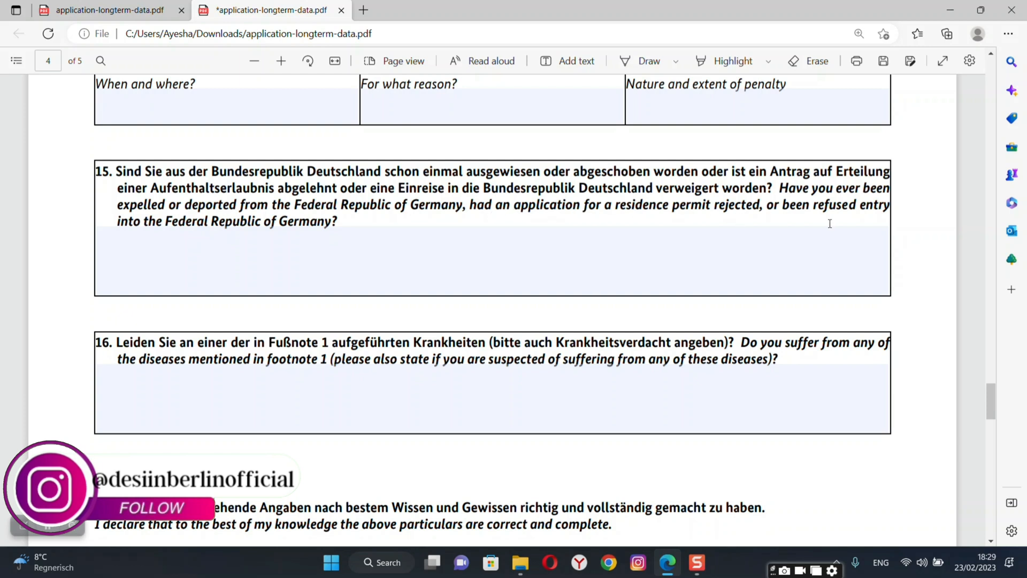
# Enter NO for question 15 on expulsion or refused entry.
pyautogui.click(329, 288)
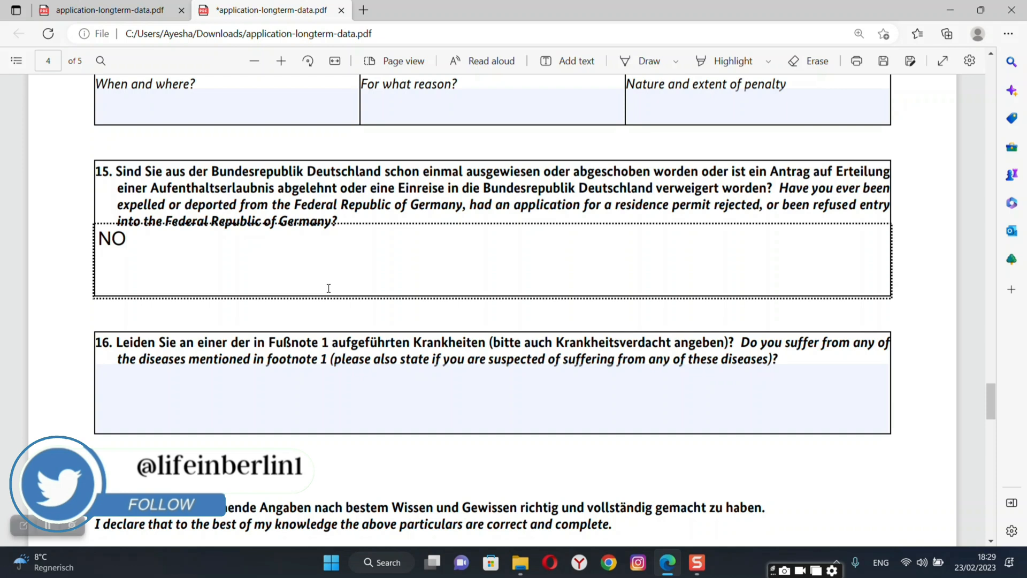
pyautogui.click(913, 325)
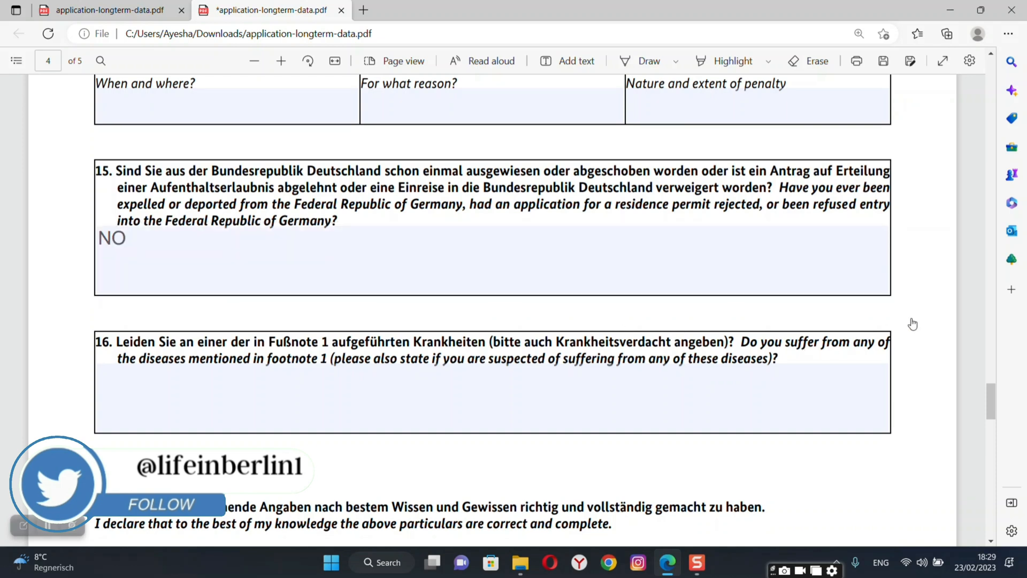
pyautogui.scroll(-2, 913, 324)
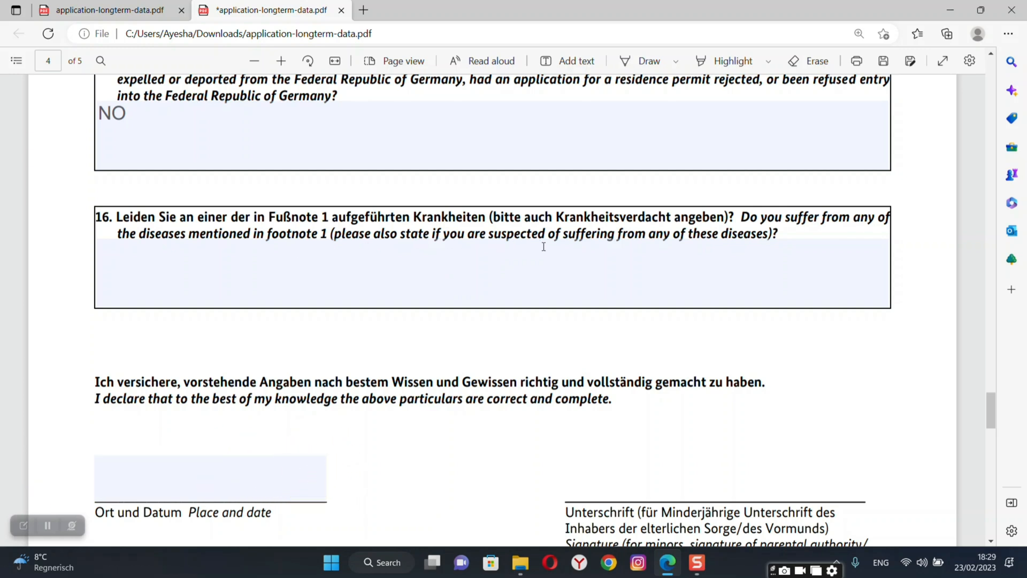
# Enter NO for question 16 on listed diseases.
pyautogui.click(583, 298)
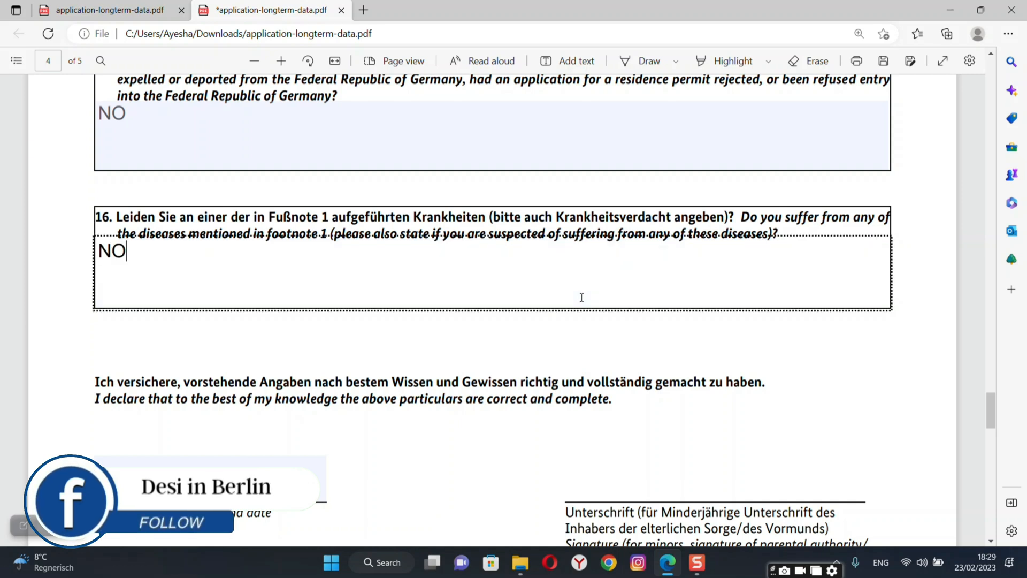
pyautogui.click(798, 368)
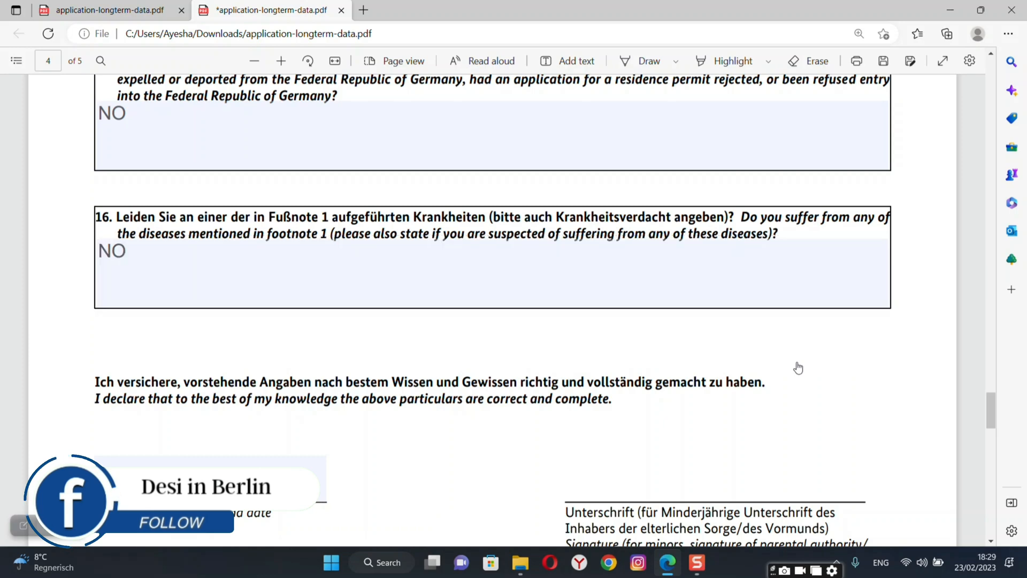
pyautogui.scroll(-2, 798, 368)
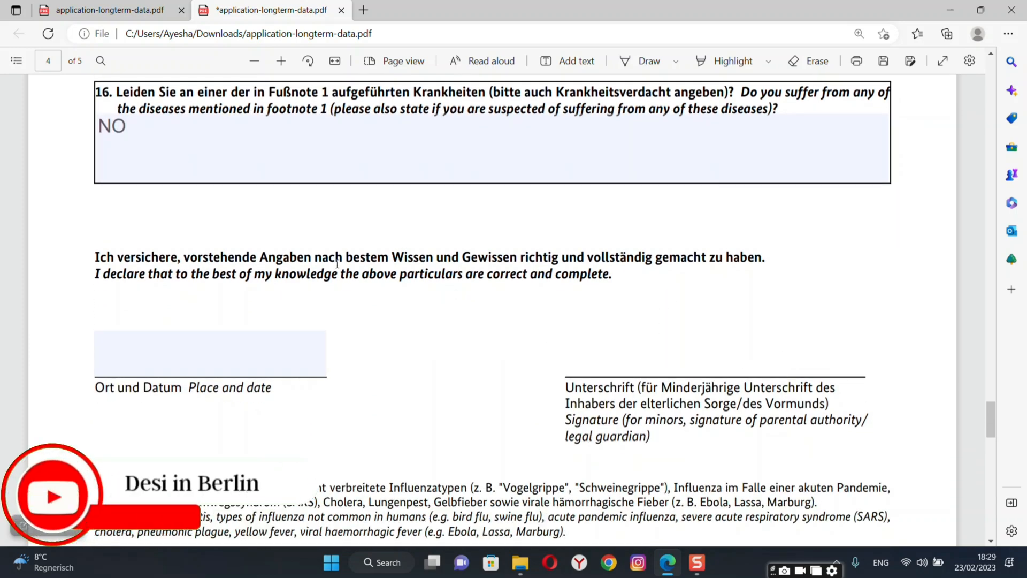
# Type ISLAMABAD,27.02.2023 into the 'Ort und Datum / Place and date' field.
pyautogui.click(206, 356)
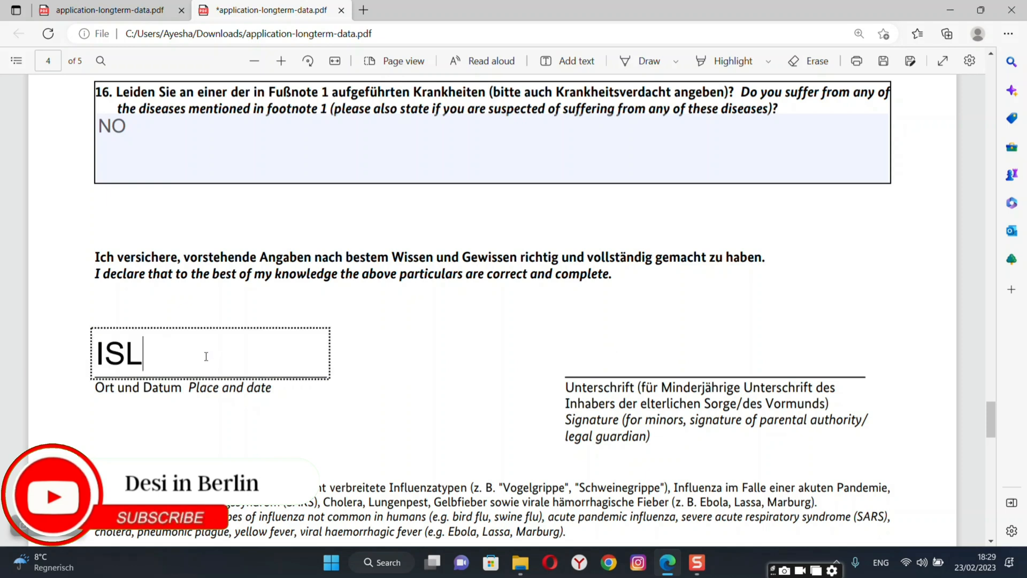
pyautogui.write('ISLAMAB')
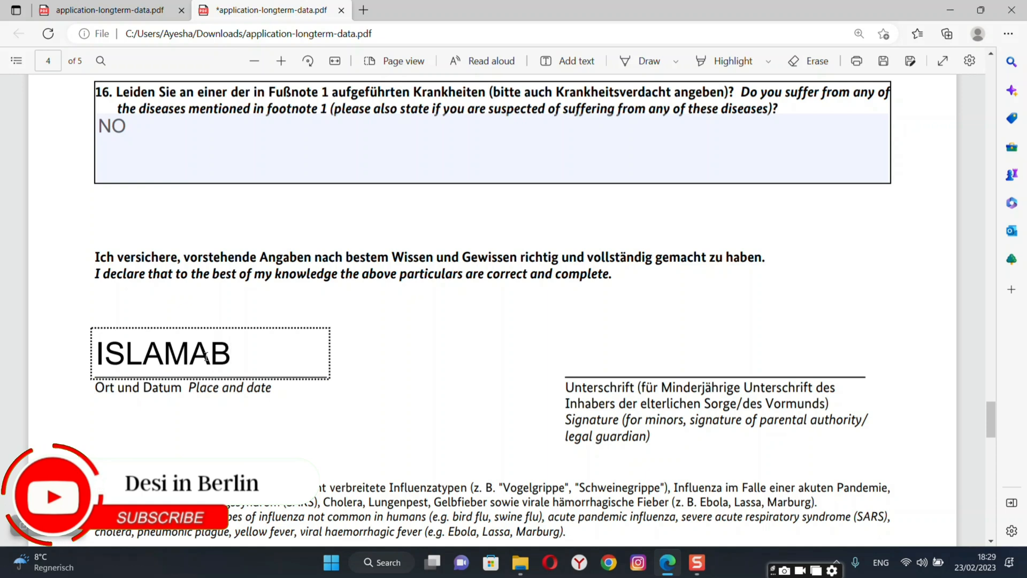
pyautogui.write('AD')
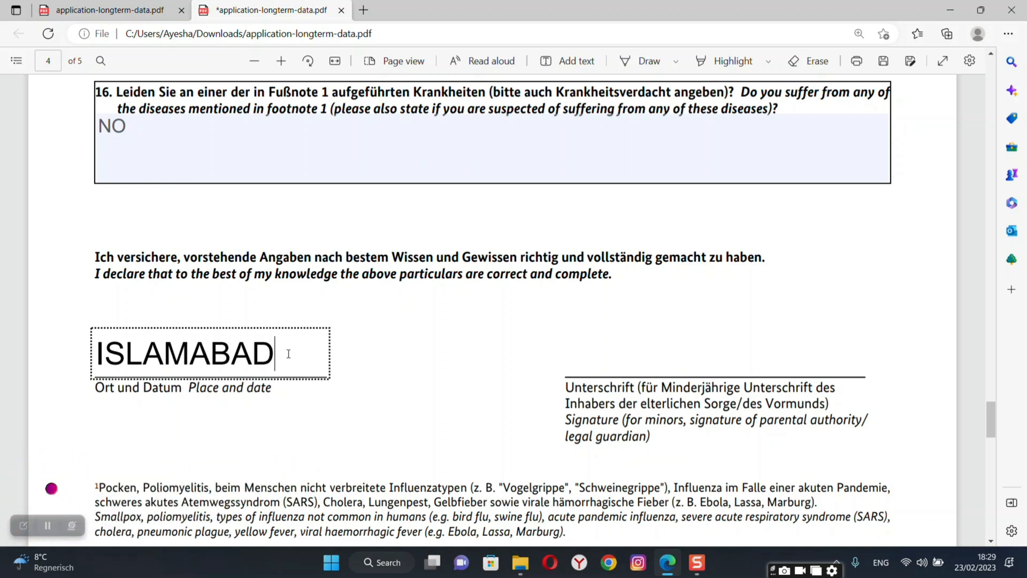
pyautogui.write(',')
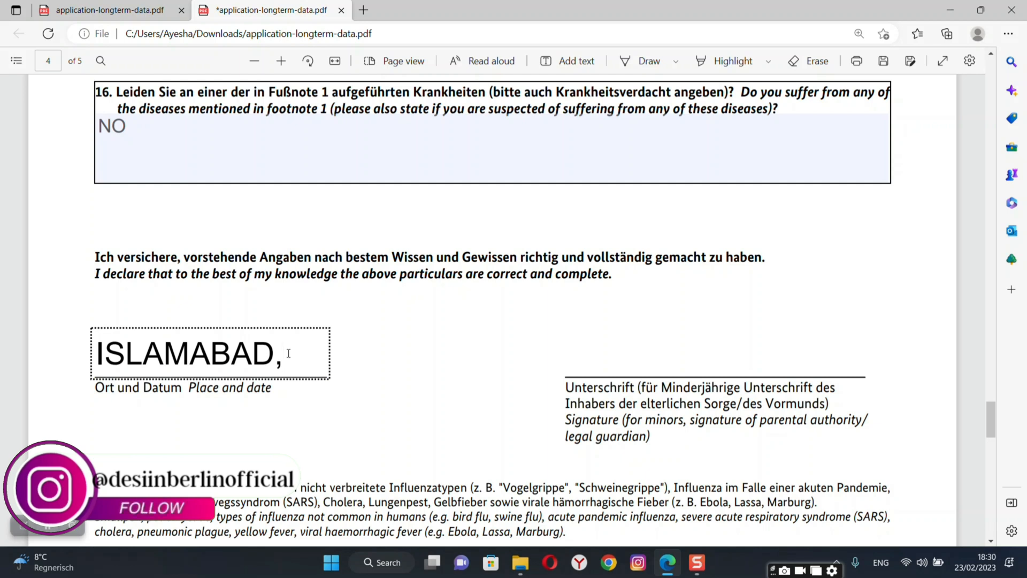
pyautogui.write('27')
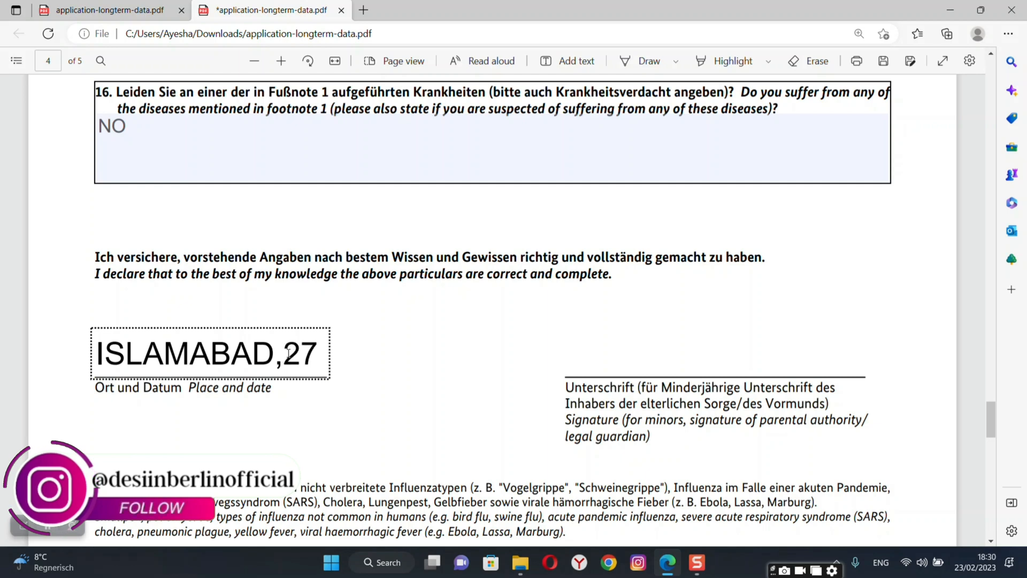
pyautogui.write('.02')
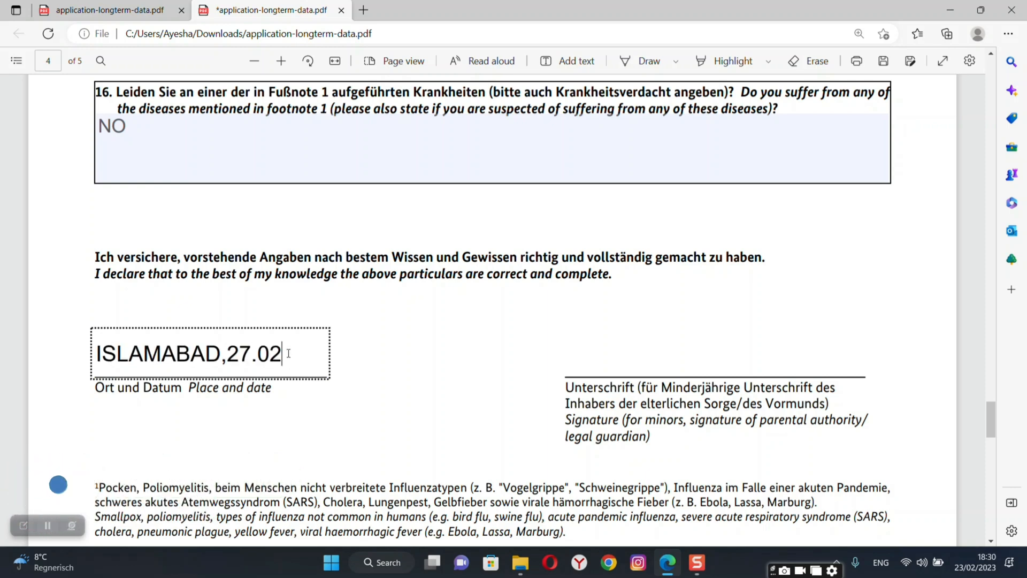
pyautogui.write('.20')
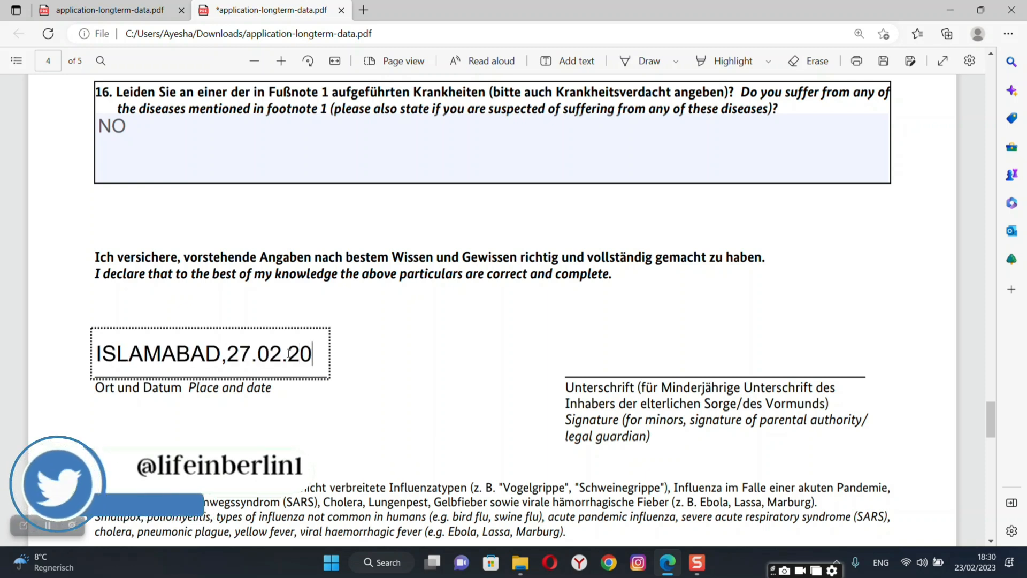
pyautogui.write('23')
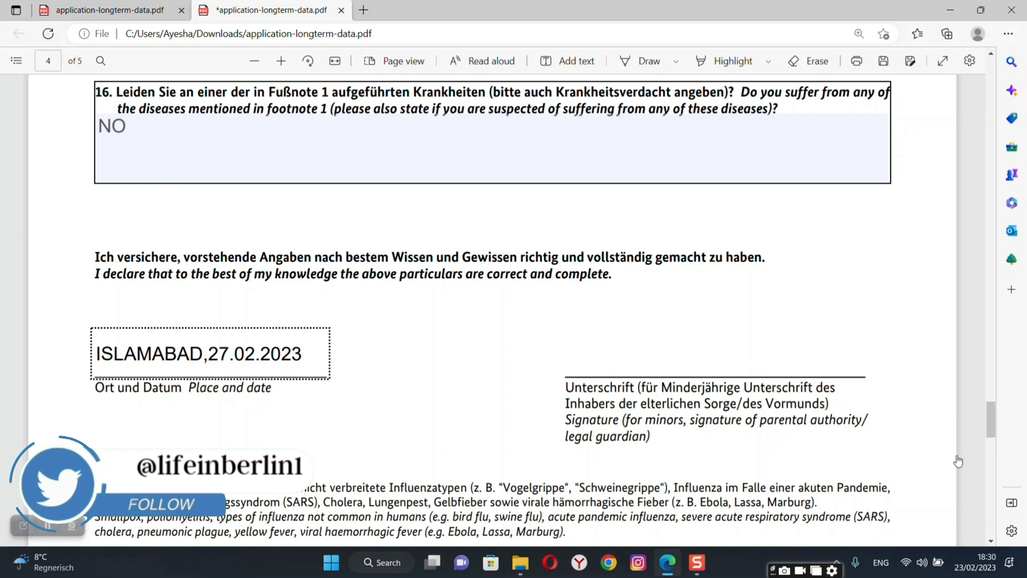
# Glance at page 5, then return and verify the ISLAMABAD,27.02.2023 place and date entry.
pyautogui.click(989, 489)
pyautogui.click(989, 489)
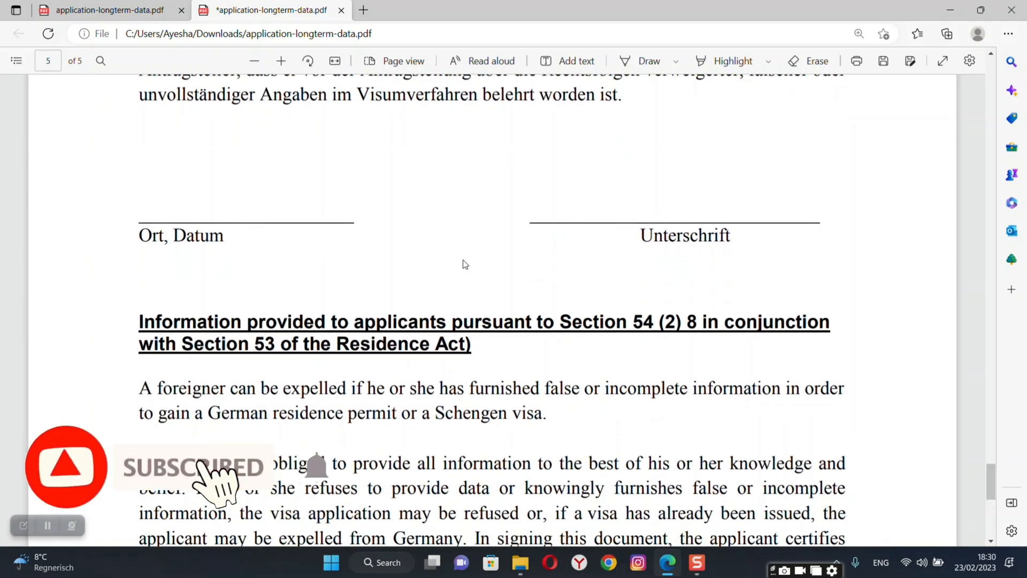
pyautogui.click(990, 131)
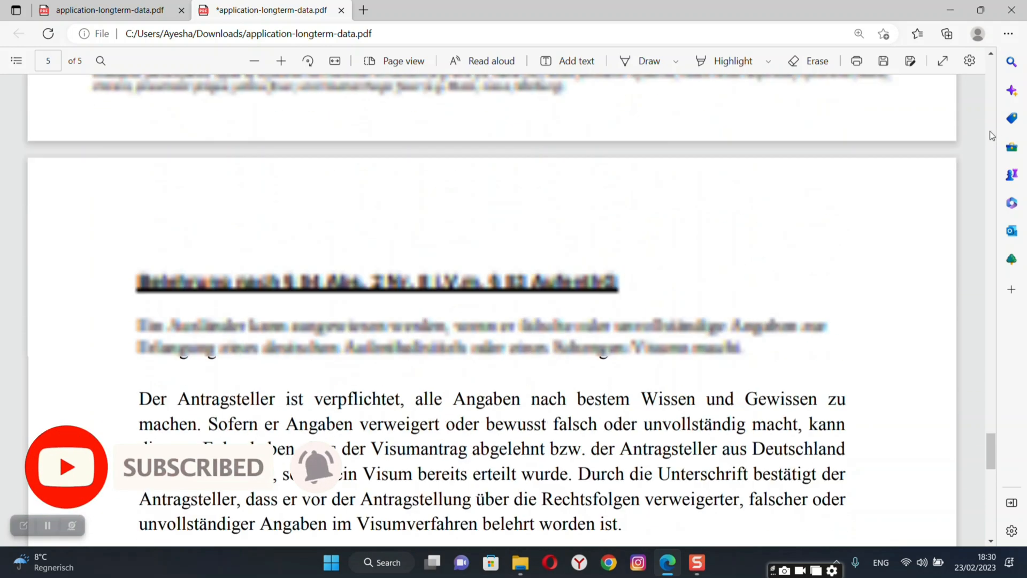
pyautogui.click(990, 131)
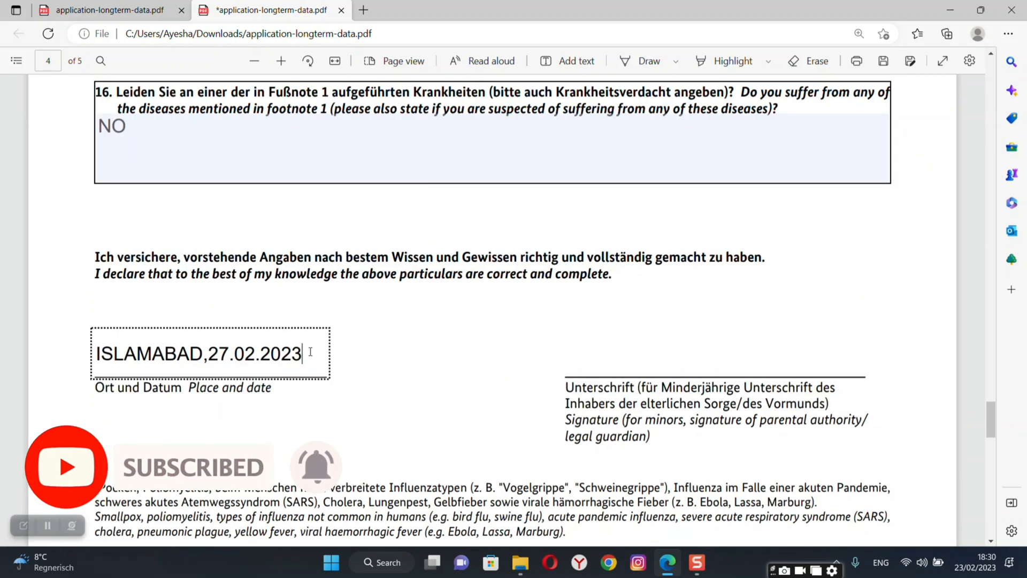
pyautogui.moveTo(311, 352); pyautogui.dragTo(97, 357)
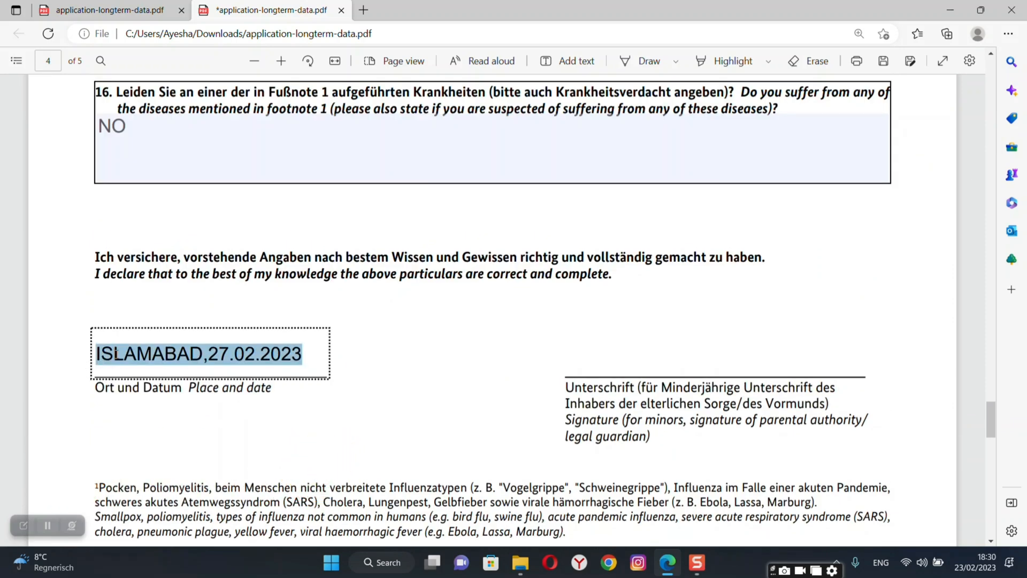
pyautogui.click(958, 372)
pyautogui.scroll(-10, 958, 372)
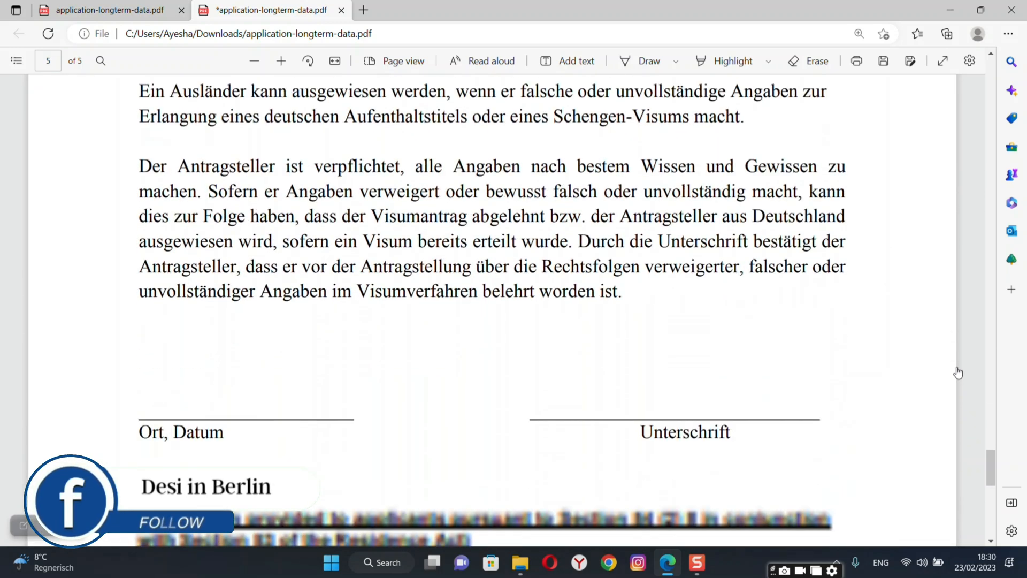
# Scroll through page 5 to the English legal notice and the Place, date / Signature lines.
pyautogui.scroll(-1, 958, 372)
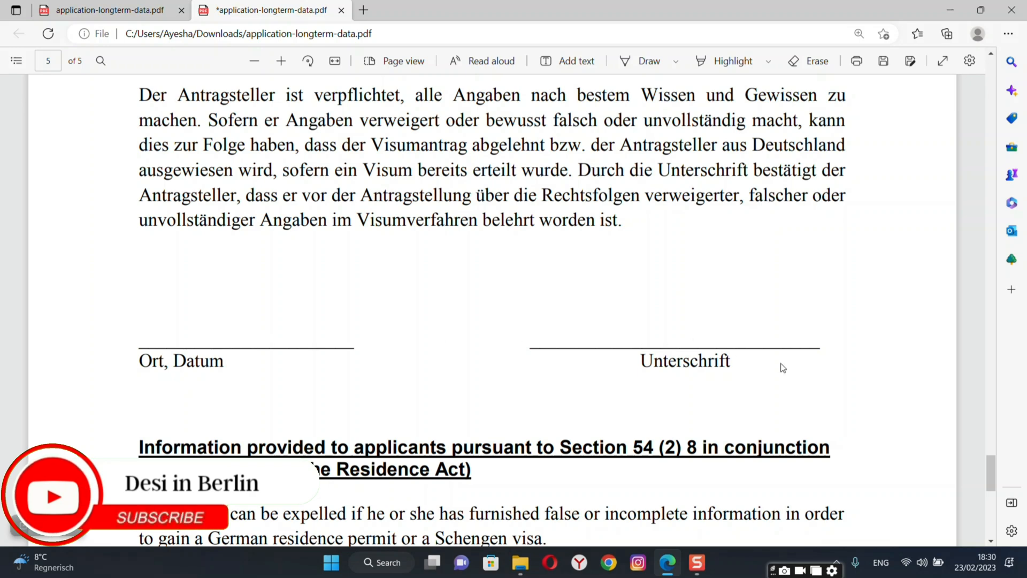
pyautogui.scroll(-8, 859, 379)
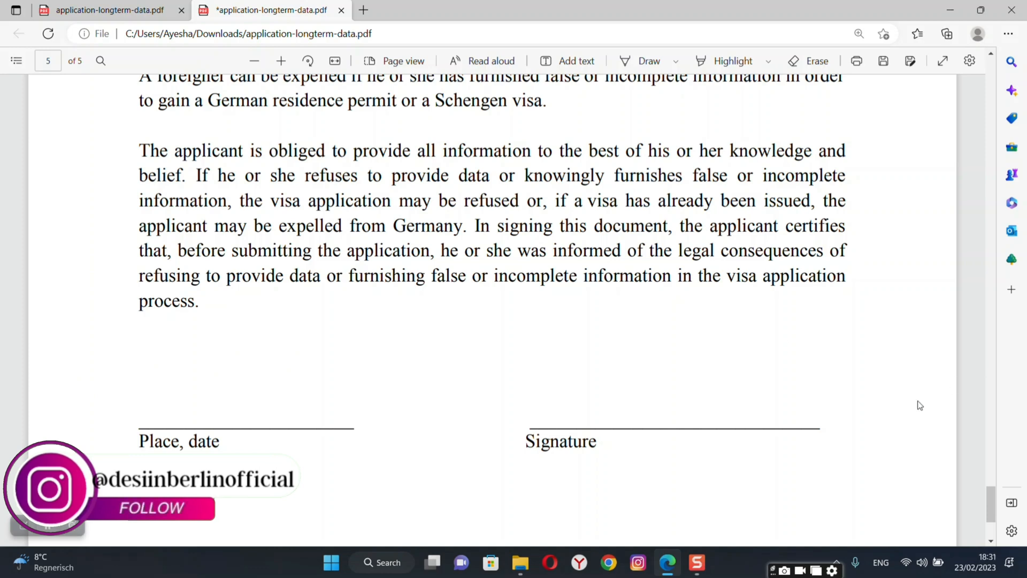
pyautogui.scroll(-3, 919, 405)
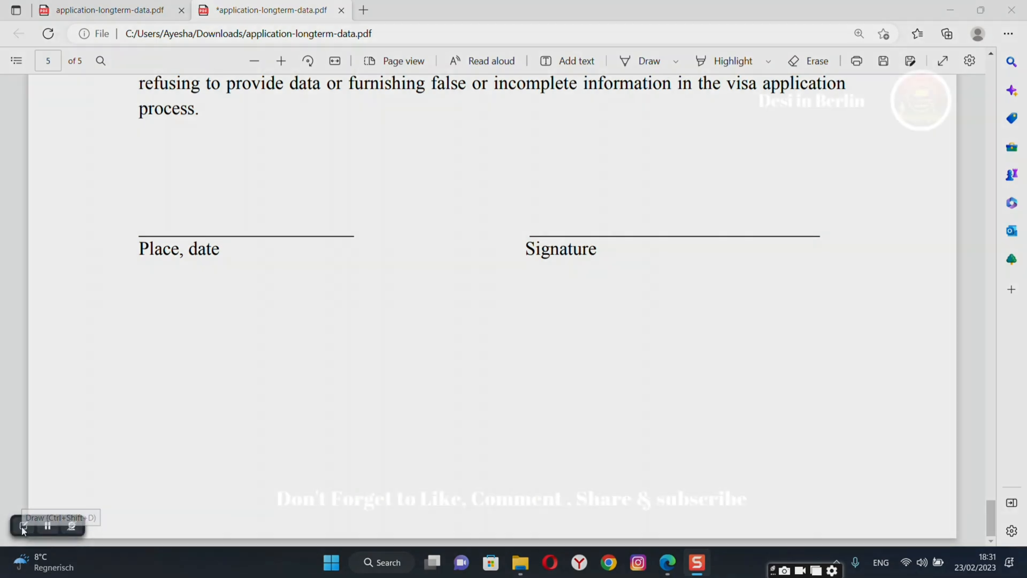
pyautogui.click(24, 525)
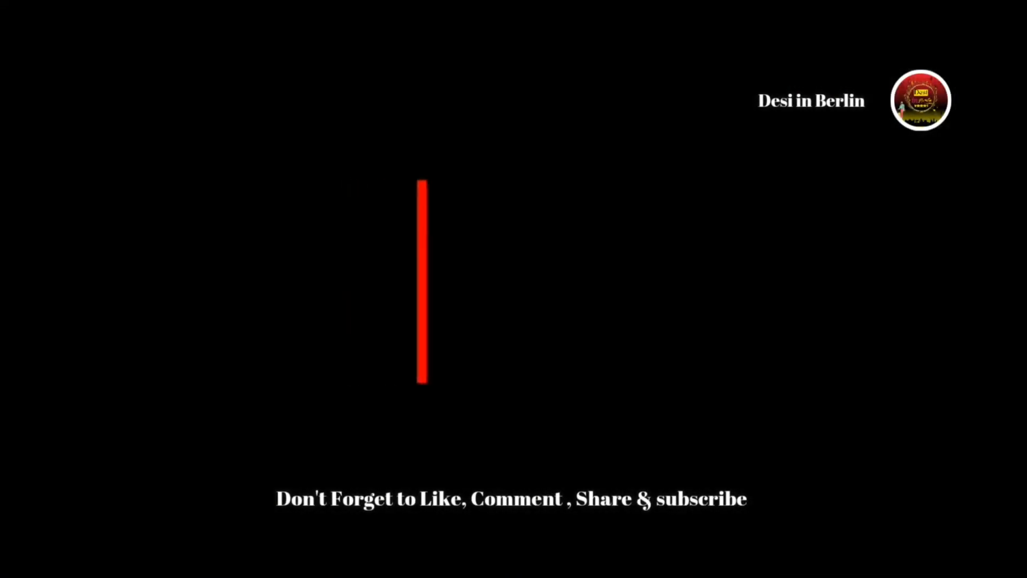